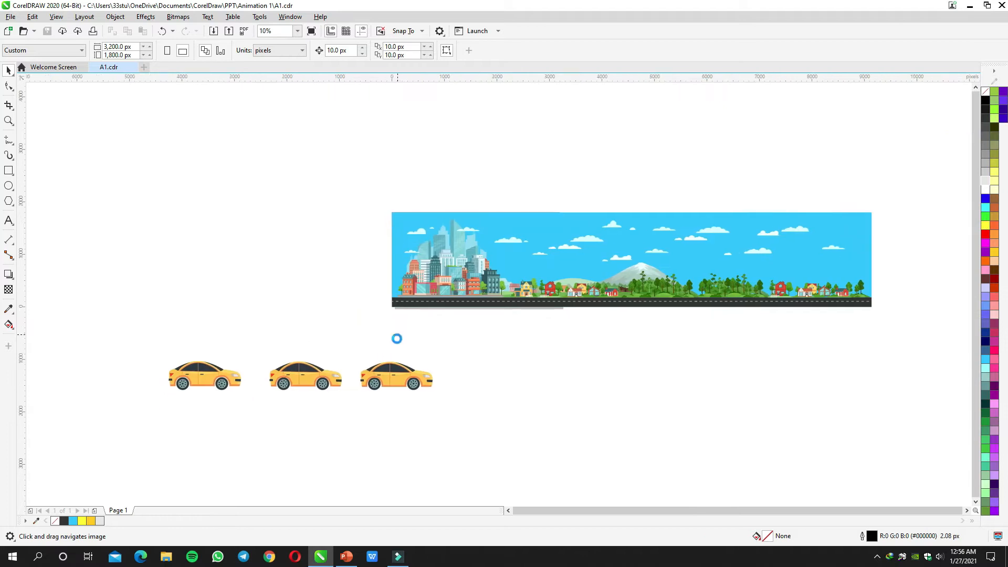
# Step: Examine the long city-and-forest road background from the skyline to the mountain and trees
pyautogui.scroll(2, 477, 282)
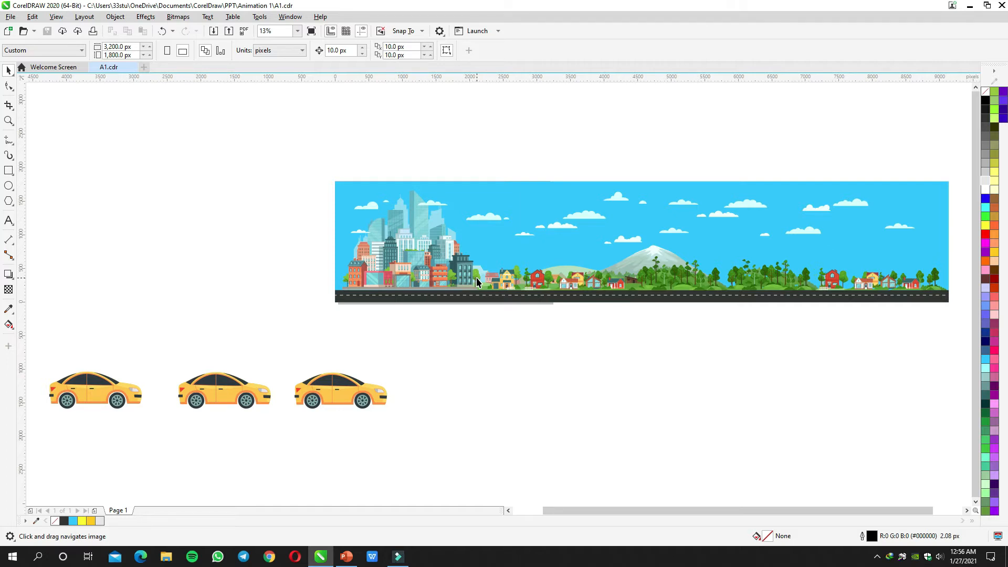
pyautogui.scroll(5, 794, 298)
pyautogui.scroll(-3, 794, 298)
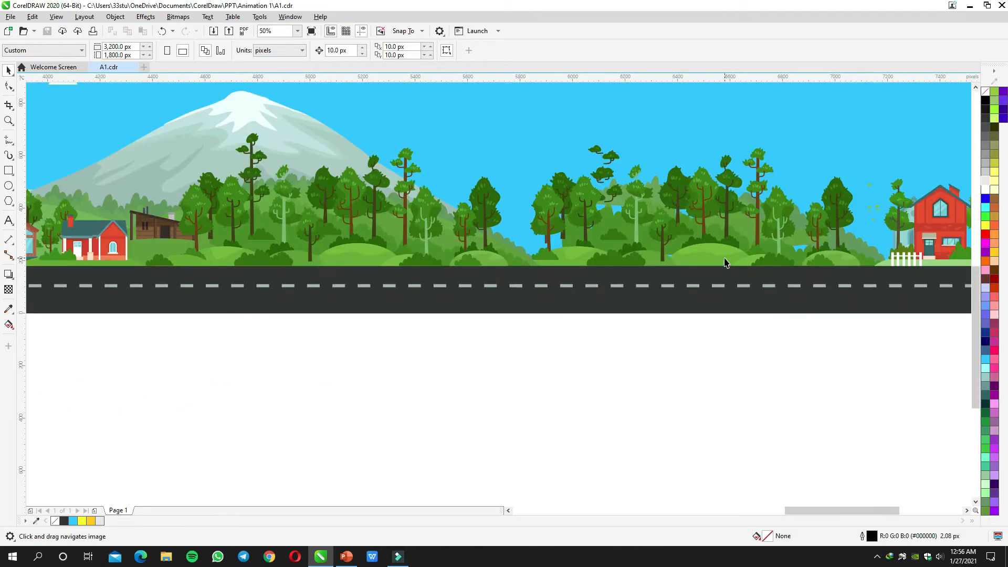
pyautogui.scroll(2, 568, 239)
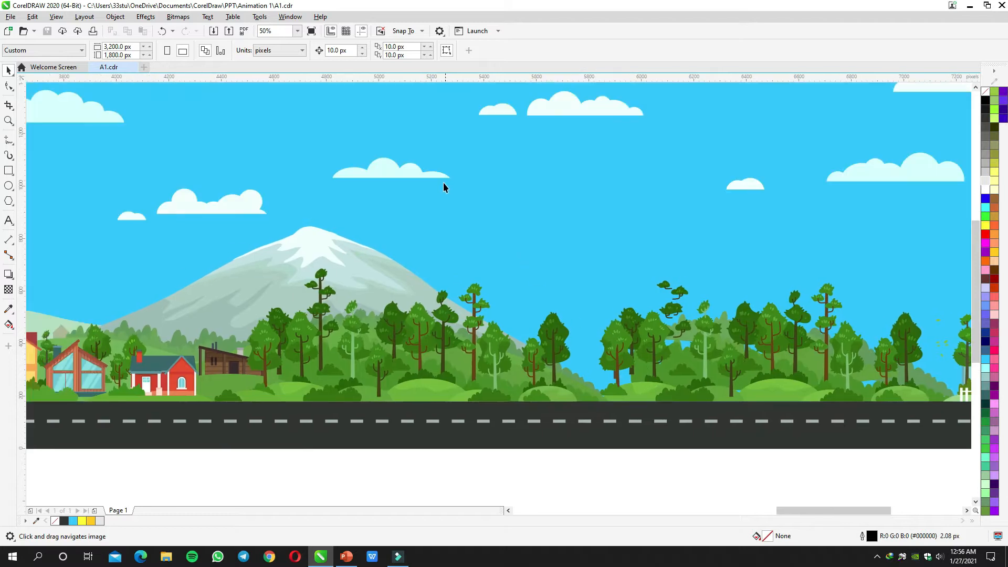
pyautogui.scroll(-1, 443, 187)
pyautogui.moveTo(362, 229); pyautogui.dragTo(593, 272)
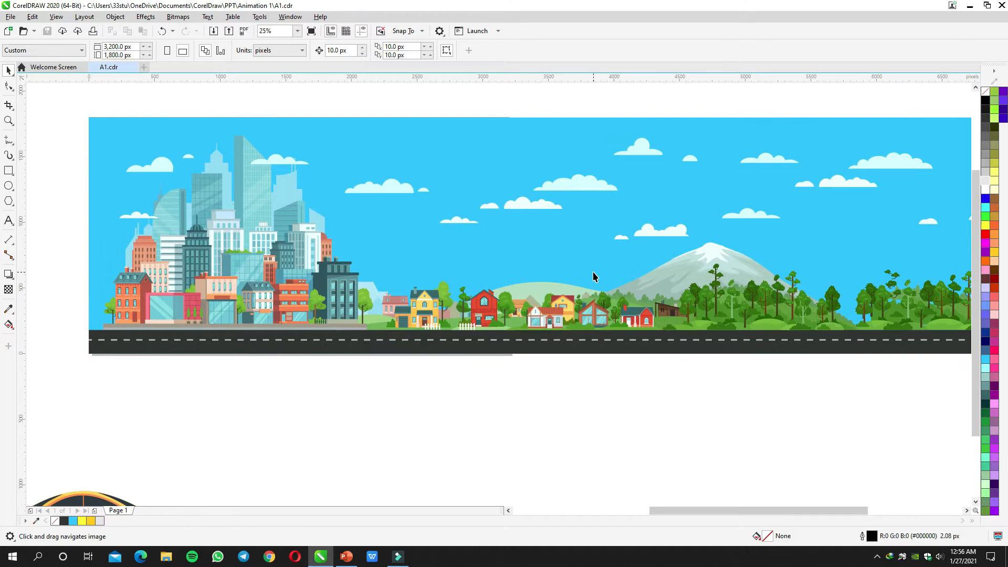
pyautogui.scroll(-1, 593, 276)
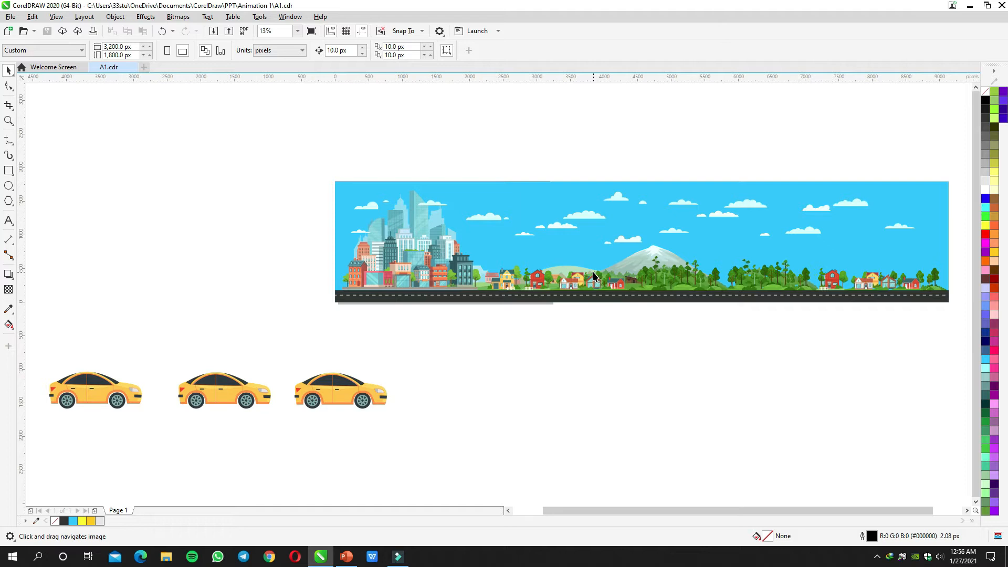
# Step: Switch to the a1.pptx presentation in PowerPoint and narrow the Animation Pane to enlarge the slide area
pyautogui.hotkey('alt', 'Tab')
pyautogui.scroll(4, 469, 323)
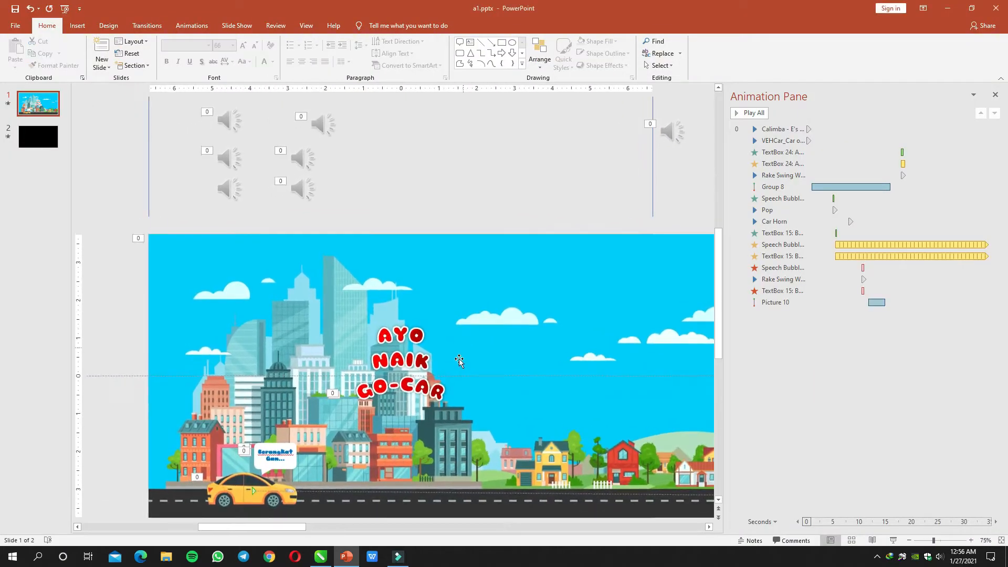
pyautogui.scroll(2, 458, 362)
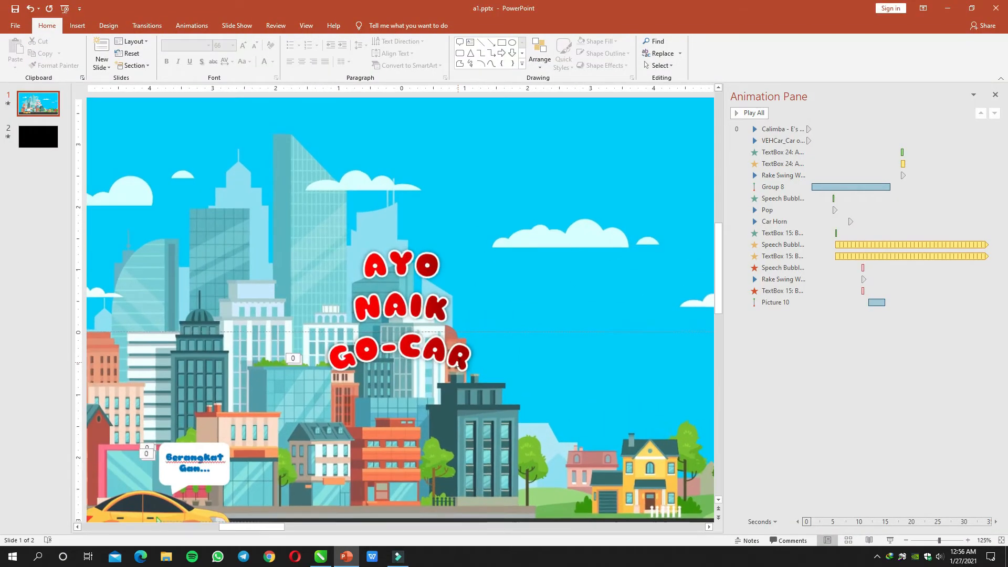
pyautogui.scroll(-1, 459, 362)
pyautogui.moveTo(726, 227); pyautogui.dragTo(866, 231)
pyautogui.scroll(-1, 609, 260)
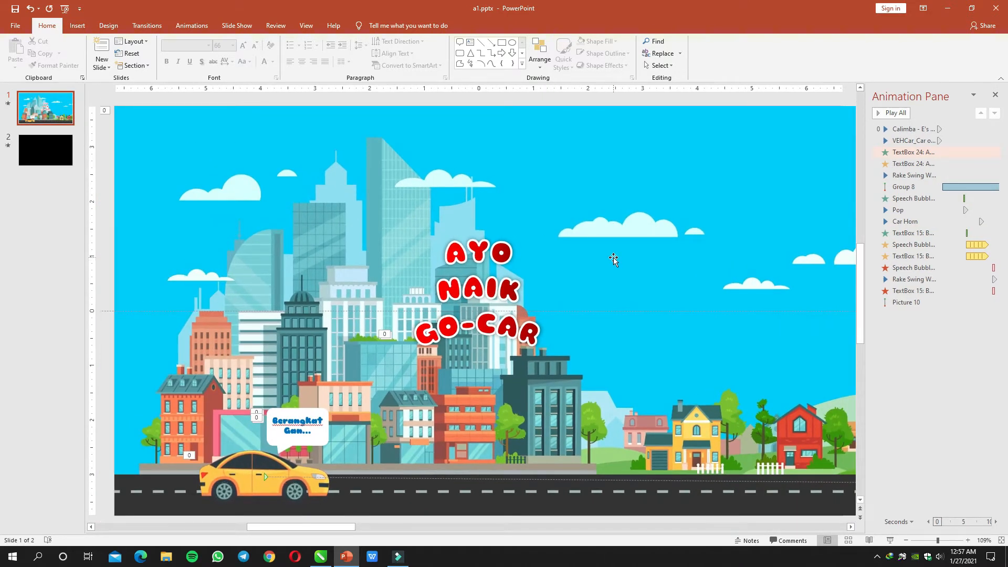
# Step: Examine slide 1's layout, including the off-slide sound objects, the taxi, the title text and the extended background
pyautogui.scroll(-4, 613, 259)
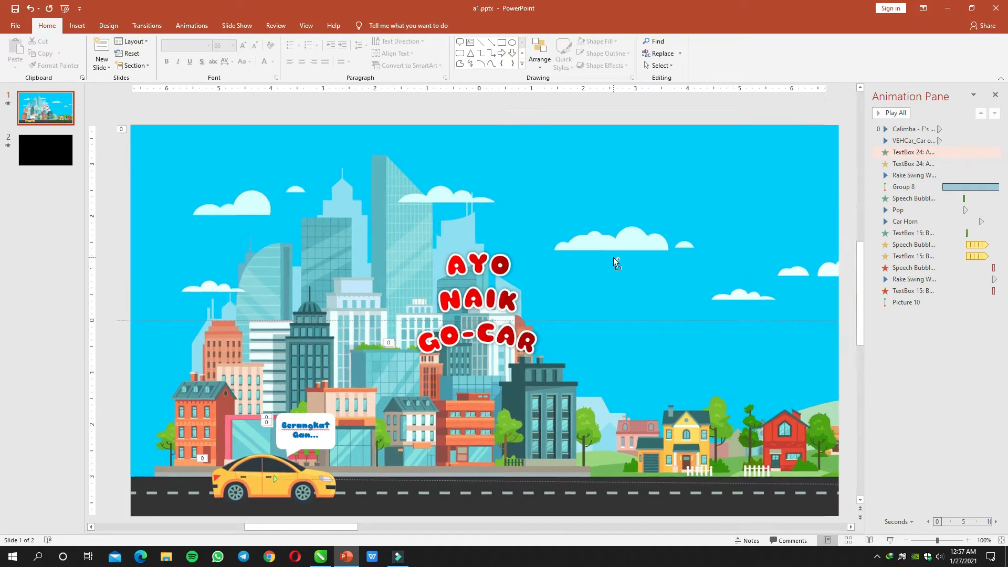
pyautogui.scroll(-4, 614, 260)
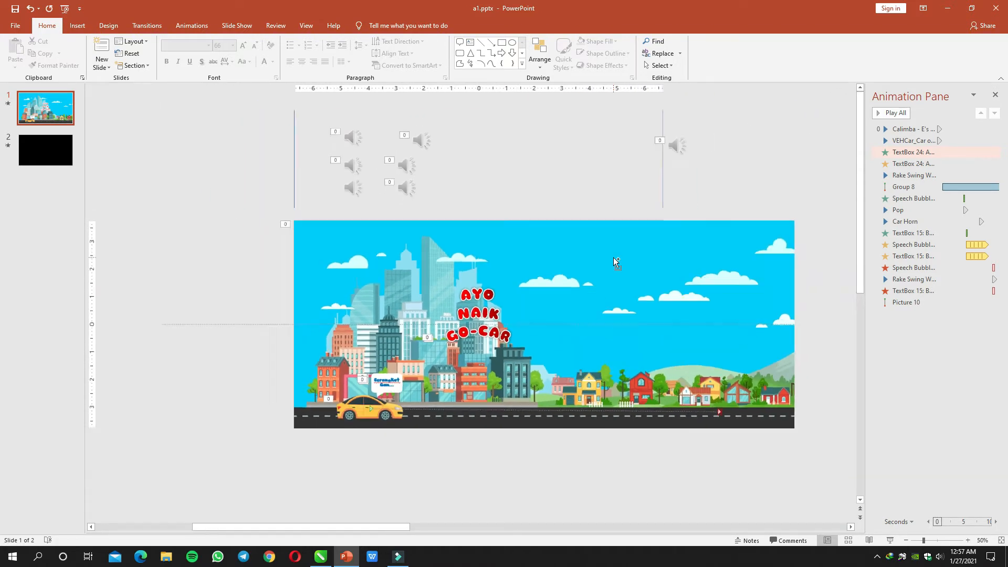
pyautogui.moveTo(367, 526); pyautogui.dragTo(430, 466)
pyautogui.scroll(2, 257, 392)
pyautogui.moveTo(390, 526)
pyautogui.mouseDown()
pyautogui.moveTo(345, 522)
pyautogui.moveTo(380, 522)
pyautogui.mouseUp()
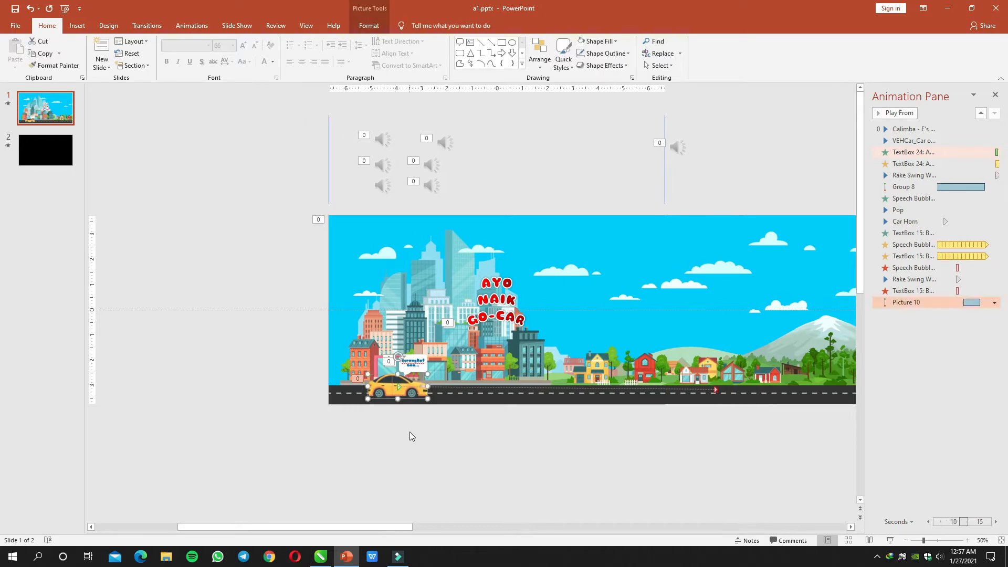
pyautogui.scroll(2, 405, 409)
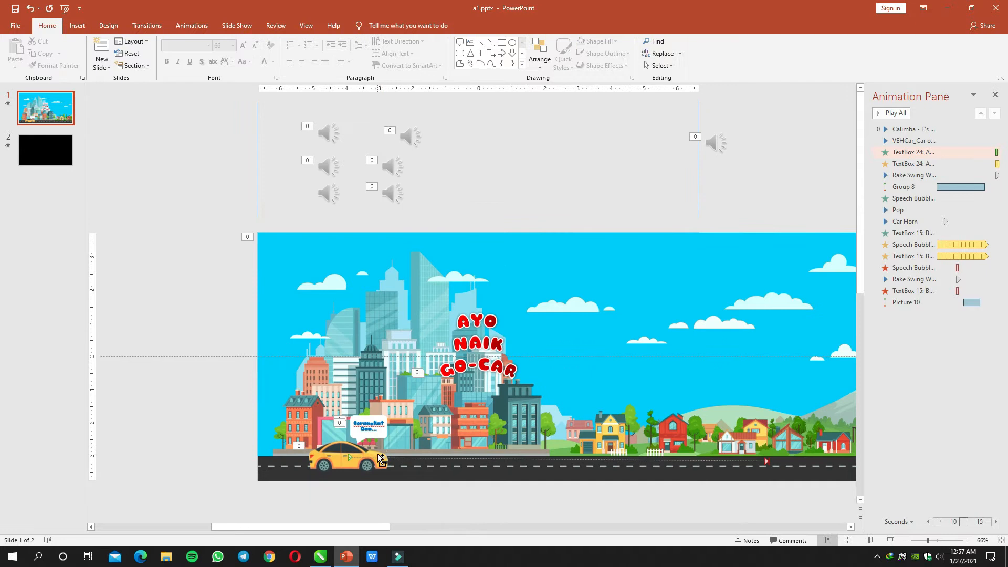
pyautogui.scroll(1, 406, 409)
pyautogui.scroll(1, 474, 407)
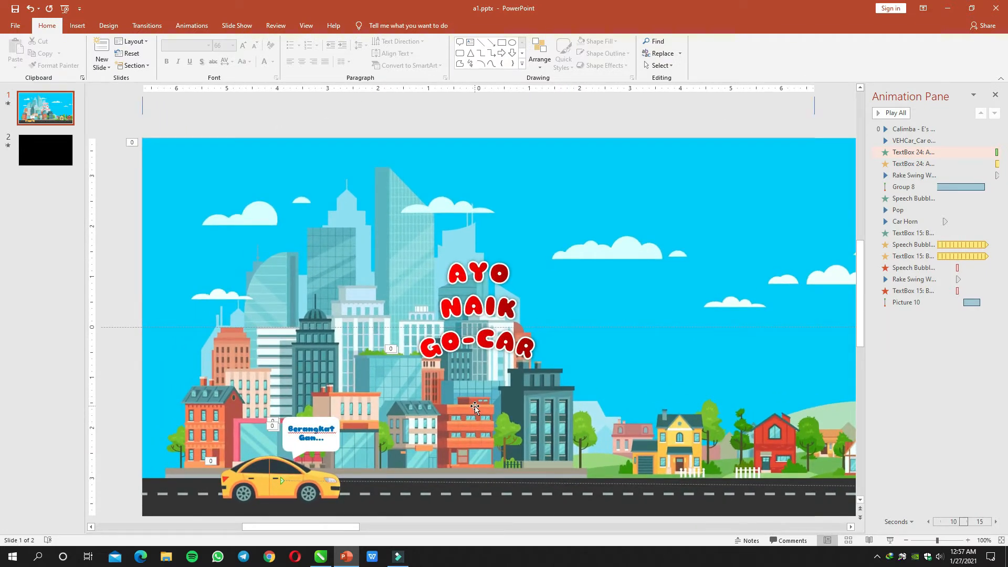
pyautogui.scroll(-1, 475, 406)
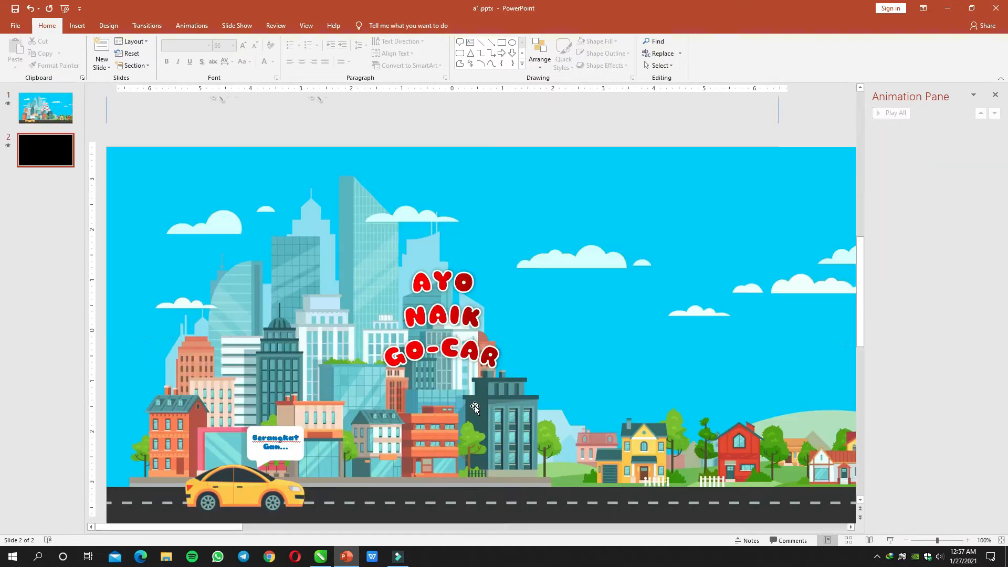
pyautogui.scroll(1, 475, 406)
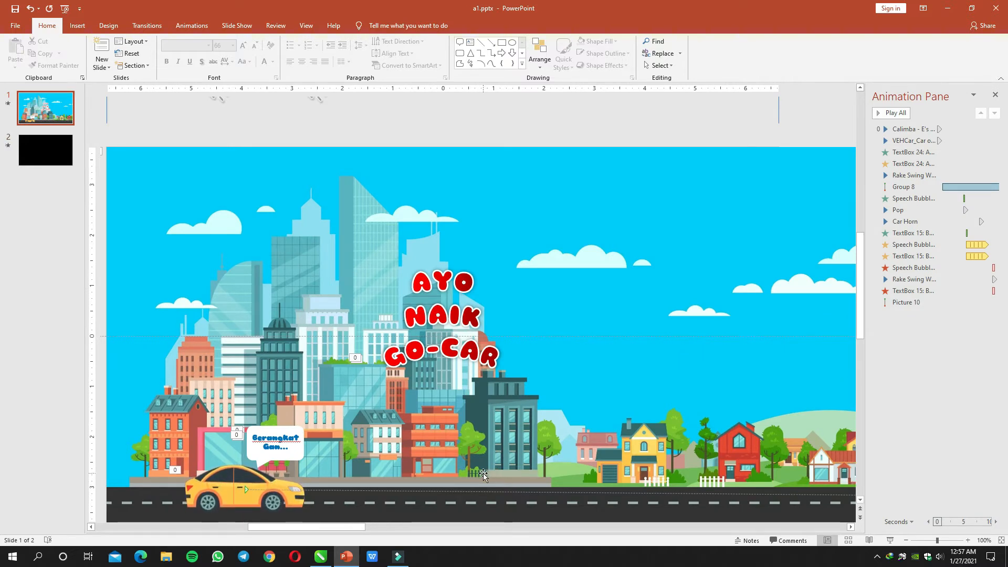
# Step: Preview the yellow car's GIF animation on slide 1 and pause it
pyautogui.click(243, 484)
pyautogui.click(242, 486)
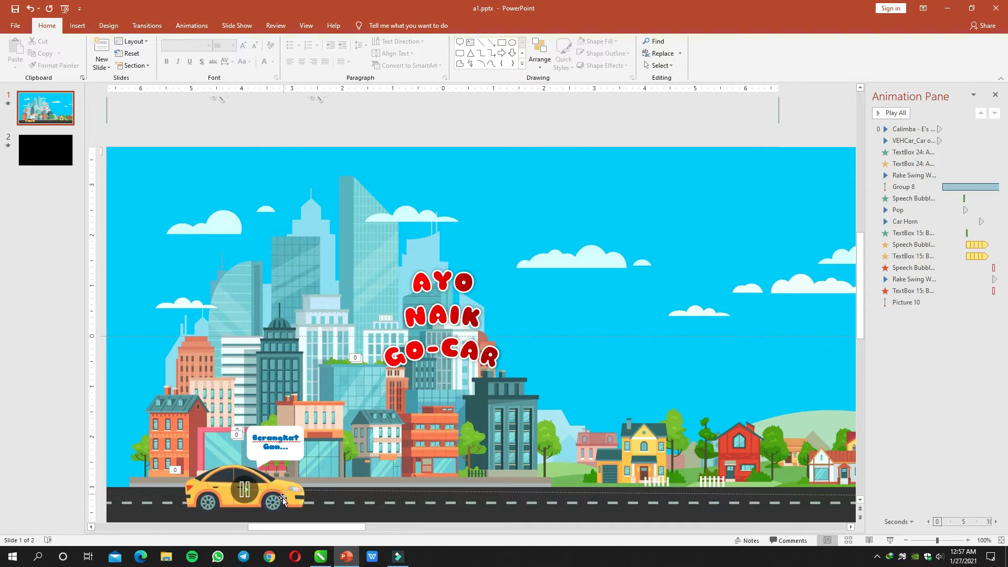
pyautogui.click(241, 495)
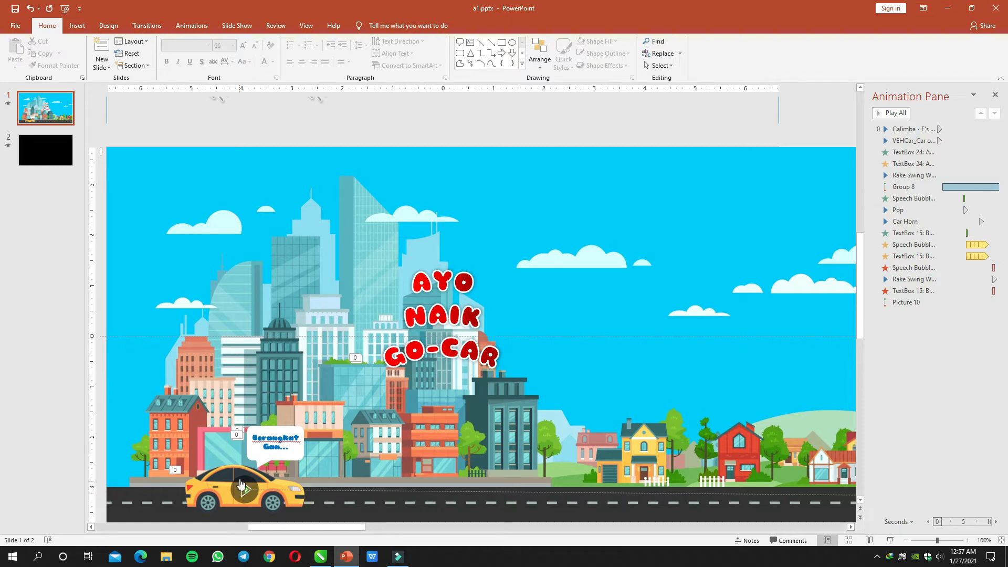
# Step: Launch PhotoScape and open its Animated GIF editor
pyautogui.click(13, 556)
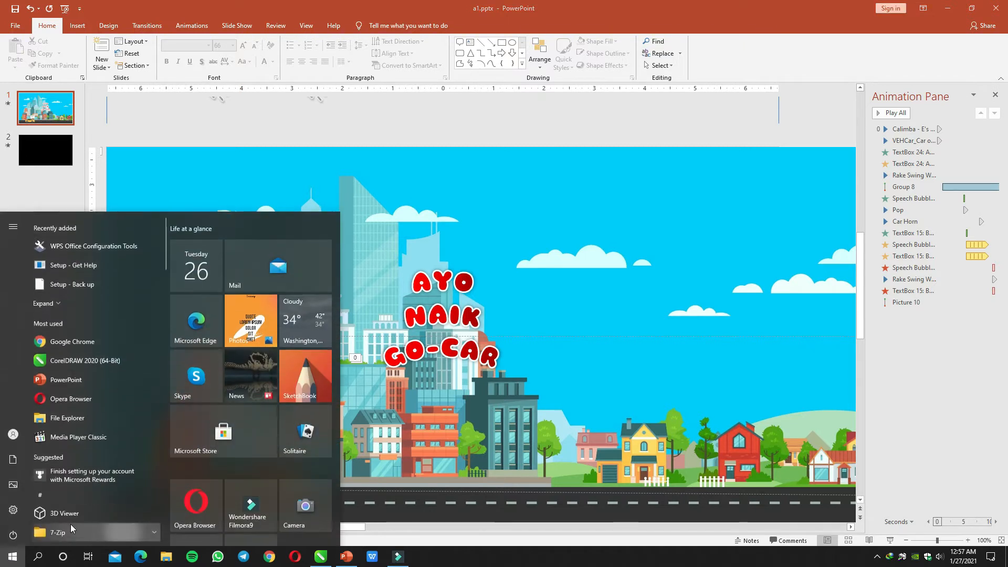
pyautogui.scroll(-2, 284, 507)
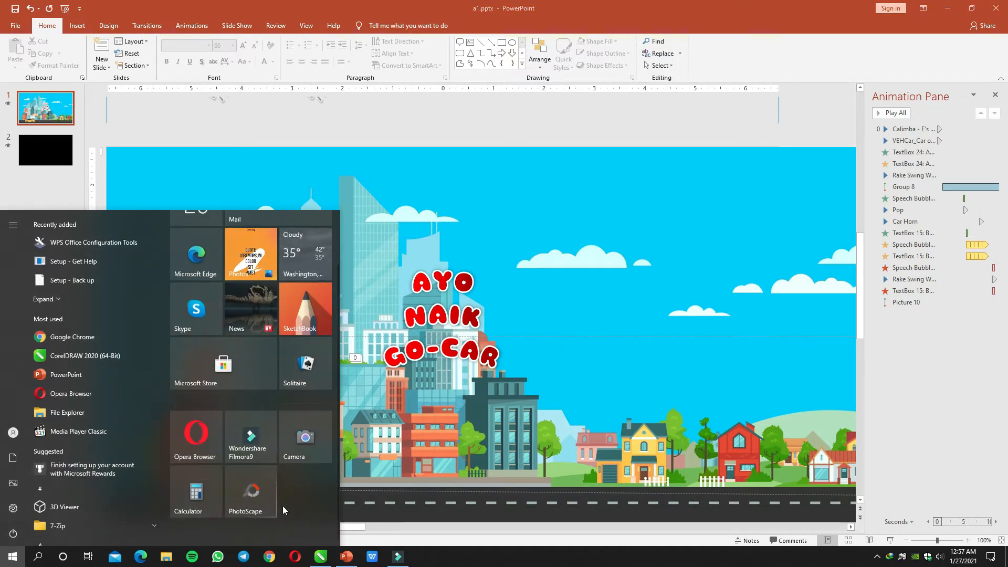
pyautogui.click(249, 501)
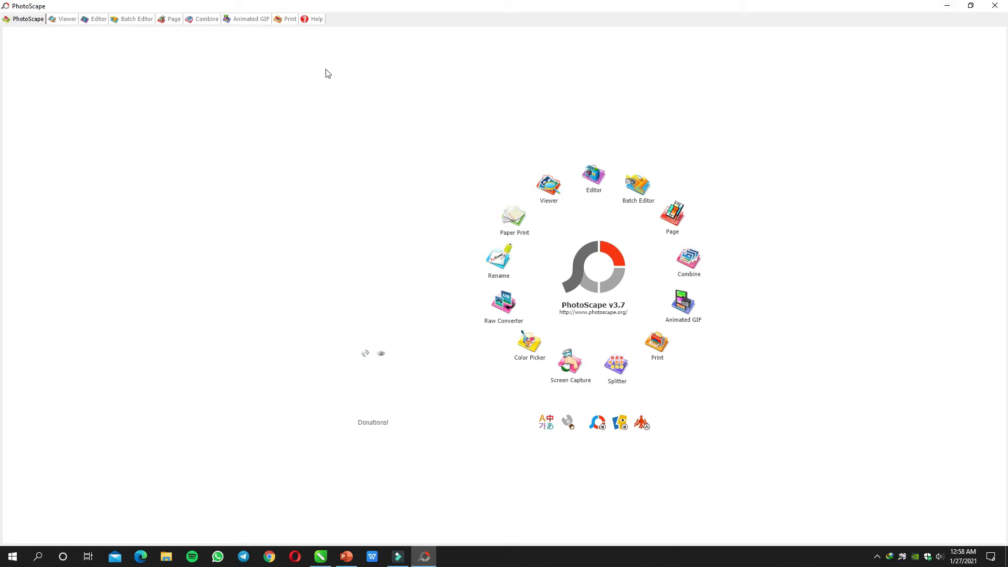
pyautogui.click(258, 22)
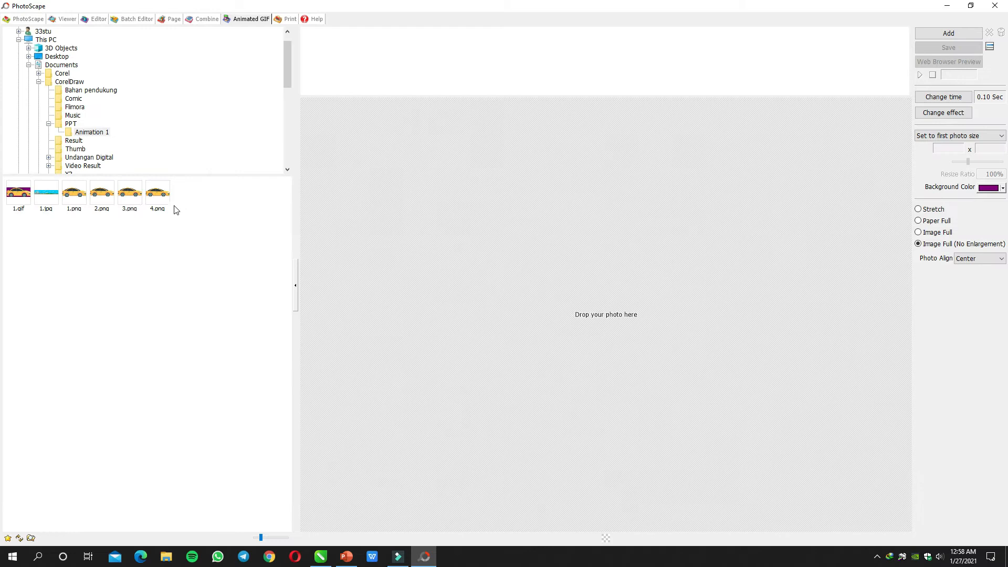
# Step: Minimize PhotoScape, return to CorelDRAW and compare the three yellow cars, focusing on their bodies and wheels
pyautogui.click(947, 6)
pyautogui.click(321, 556)
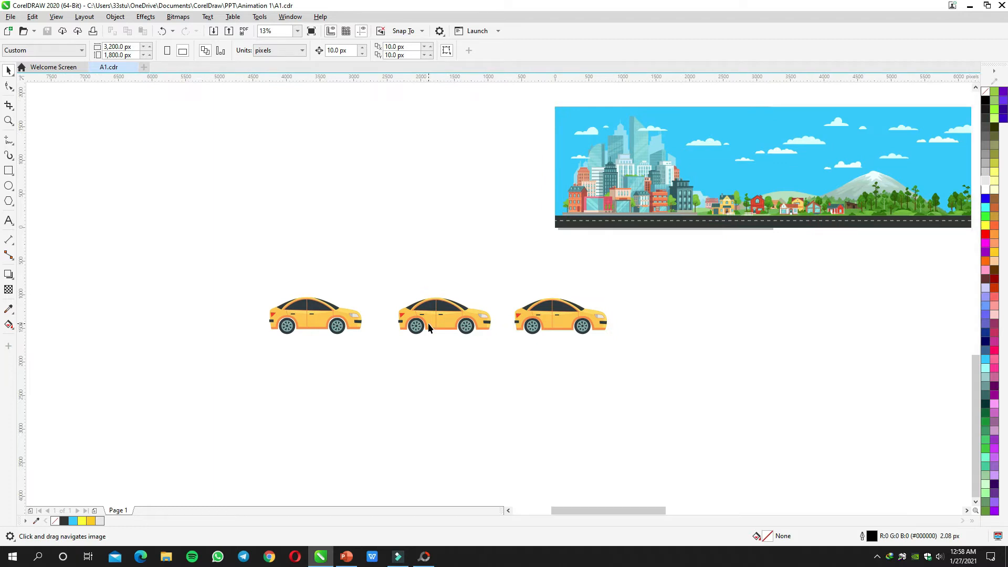
pyautogui.scroll(3, 428, 323)
pyautogui.scroll(-2, 458, 321)
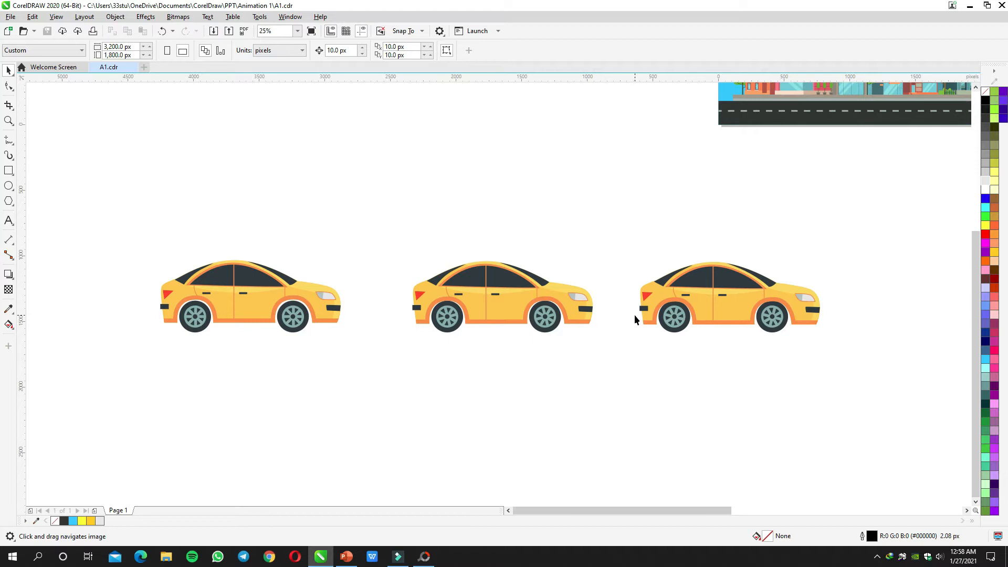
pyautogui.scroll(1, 307, 293)
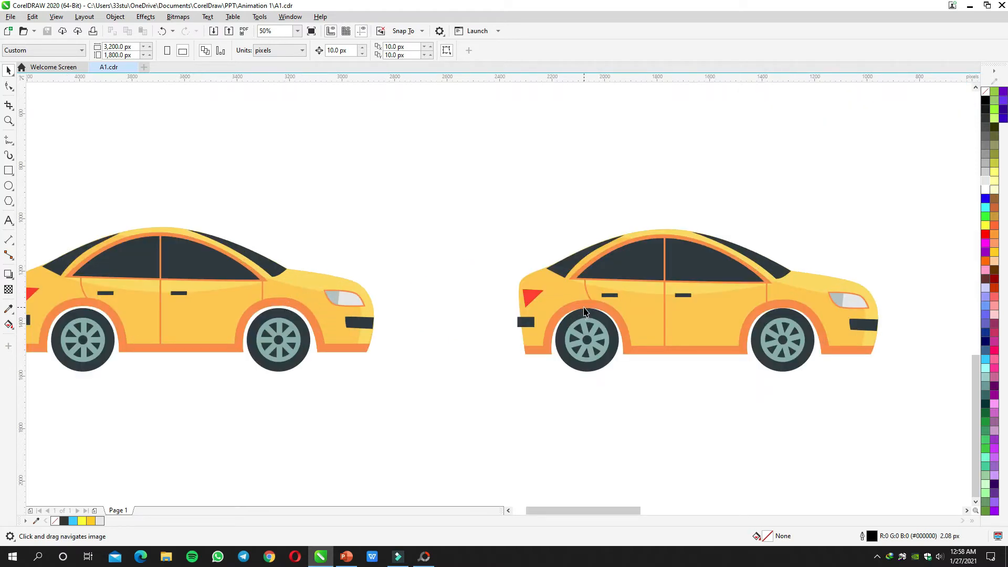
pyautogui.click(334, 292)
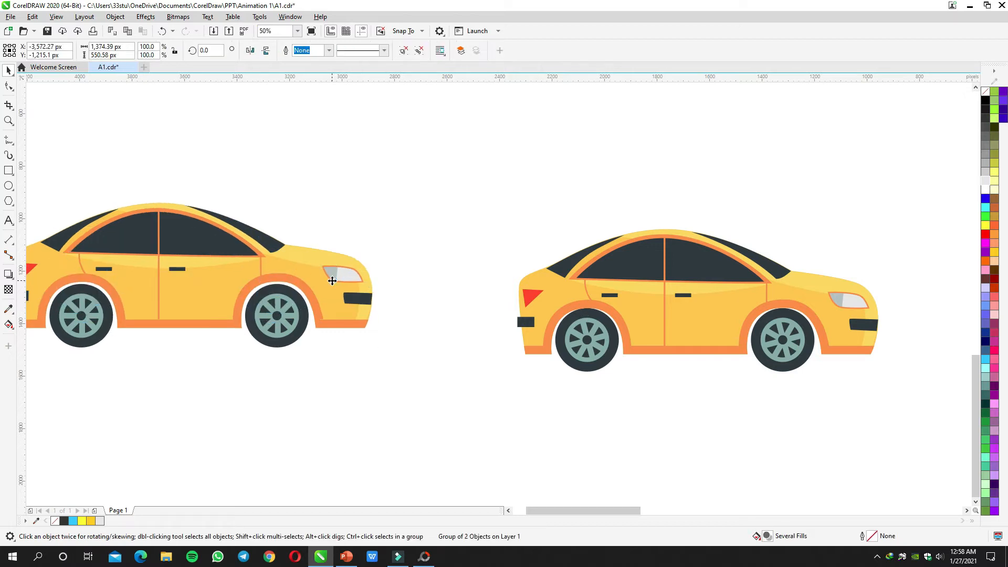
pyautogui.click(392, 284)
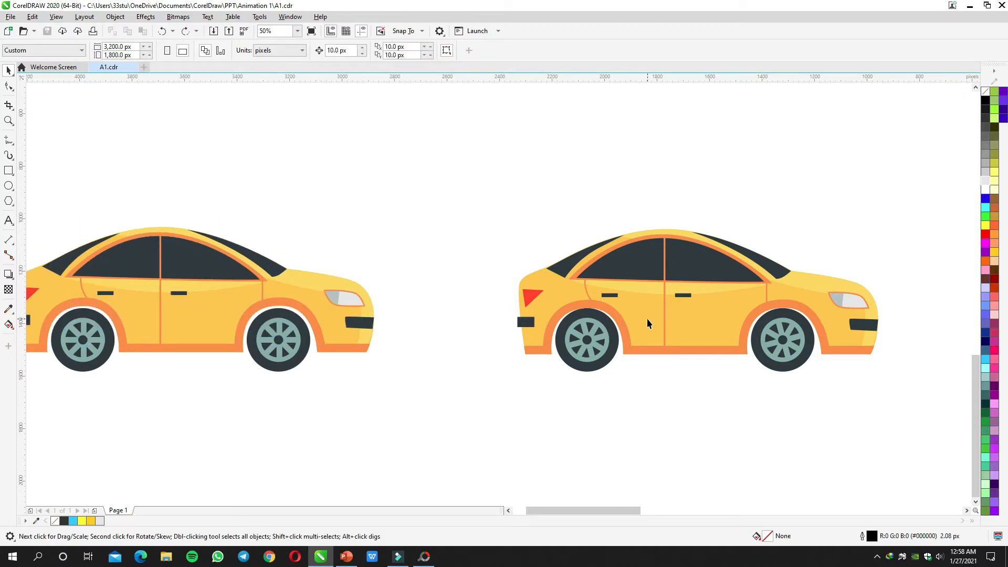
pyautogui.moveTo(697, 318); pyautogui.dragTo(434, 311)
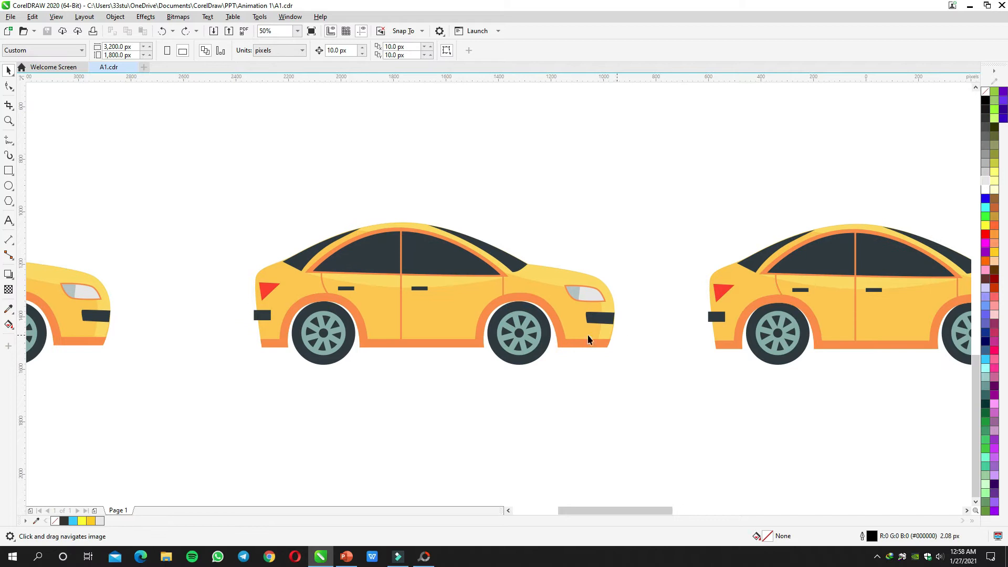
pyautogui.scroll(-1, 528, 339)
pyautogui.moveTo(262, 342); pyautogui.dragTo(388, 302)
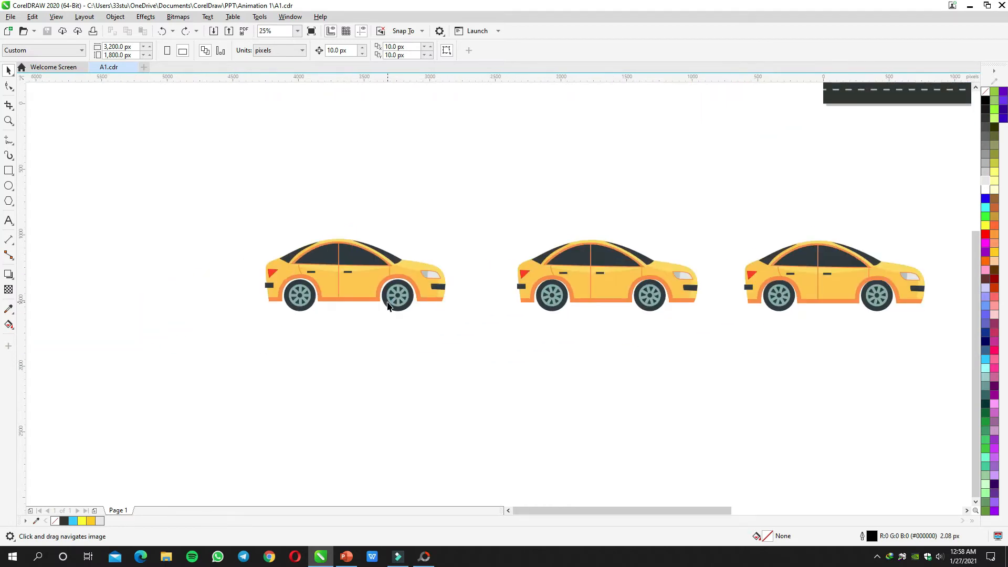
# Step: Switch to PowerPoint and play the car's GIF on the slide to check the body and wheel motion
pyautogui.hotkey('alt', 'Tab')
pyautogui.click(242, 497)
pyautogui.click(243, 494)
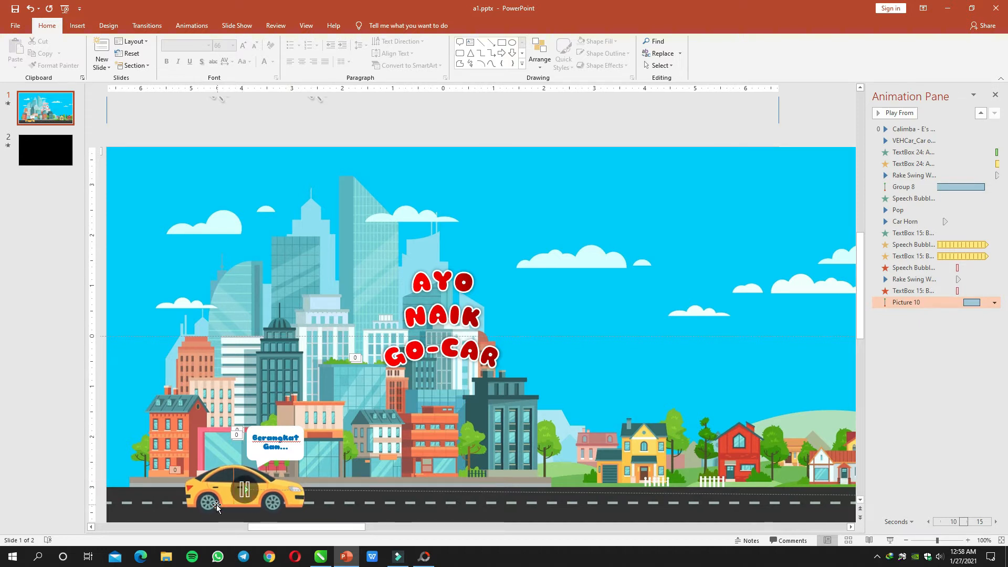
# Step: Return to CorelDRAW and place a copy of the leftmost yellow car in the empty space below the row of cars
pyautogui.hotkey('alt', 'Tab')
pyautogui.moveTo(360, 341); pyautogui.dragTo(374, 310)
pyautogui.moveTo(376, 251); pyautogui.dragTo(405, 298)
pyautogui.rightClick(400, 423)
pyautogui.scroll(1, 400, 288)
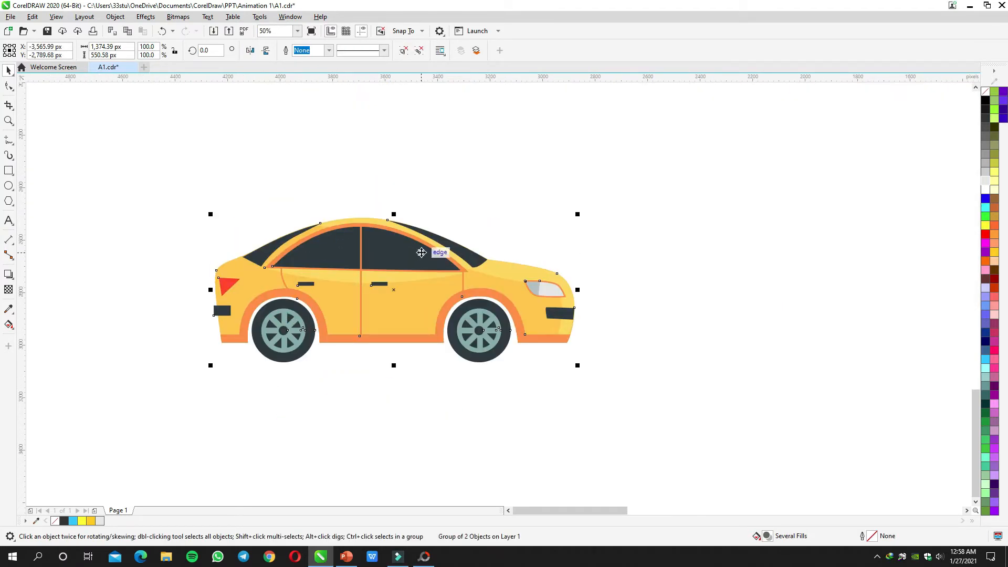
pyautogui.click(439, 177)
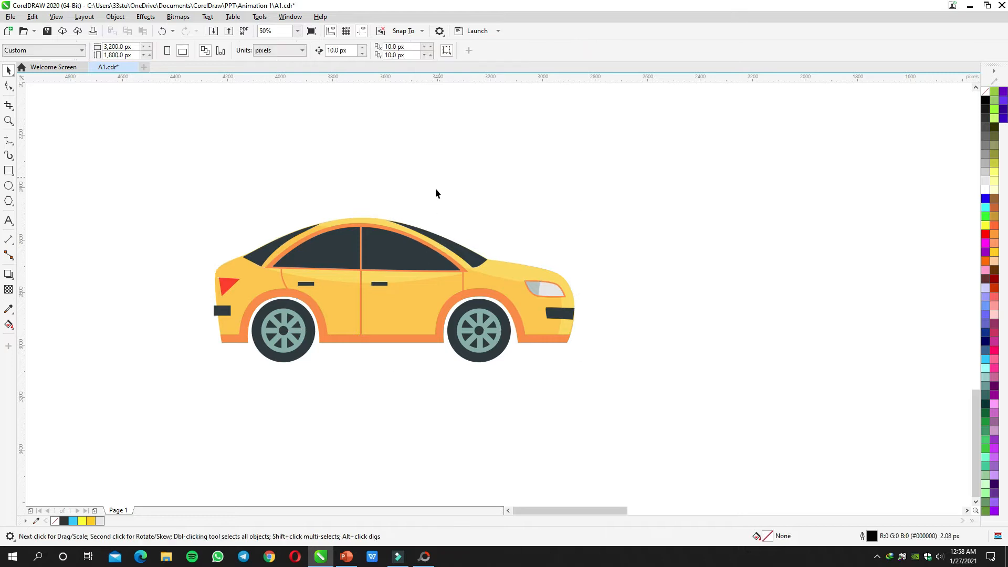
# Step: Ungroup the copied car's wheel pair so that the body and each wheel are separate objects
pyautogui.moveTo(291, 331); pyautogui.dragTo(290, 354)
pyautogui.hotkey('ctrl', 'z')
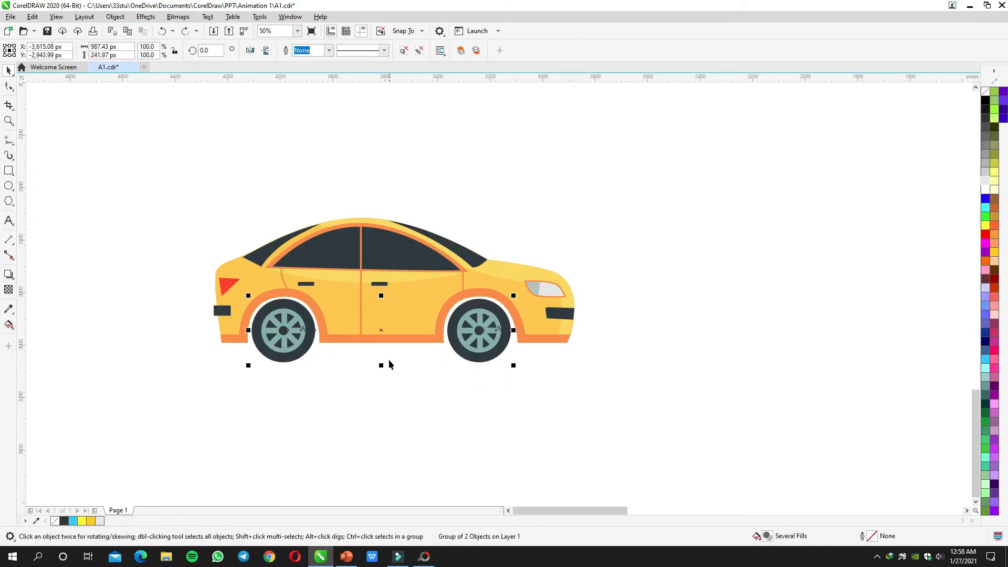
pyautogui.hotkey('ctrl', 'u')
pyautogui.click(392, 350)
# Step: Select the copied car's body and both wheels for export, and delete the old 1.png to 4.png from the Animation 1 folder
pyautogui.moveTo(562, 393); pyautogui.dragTo(607, 404)
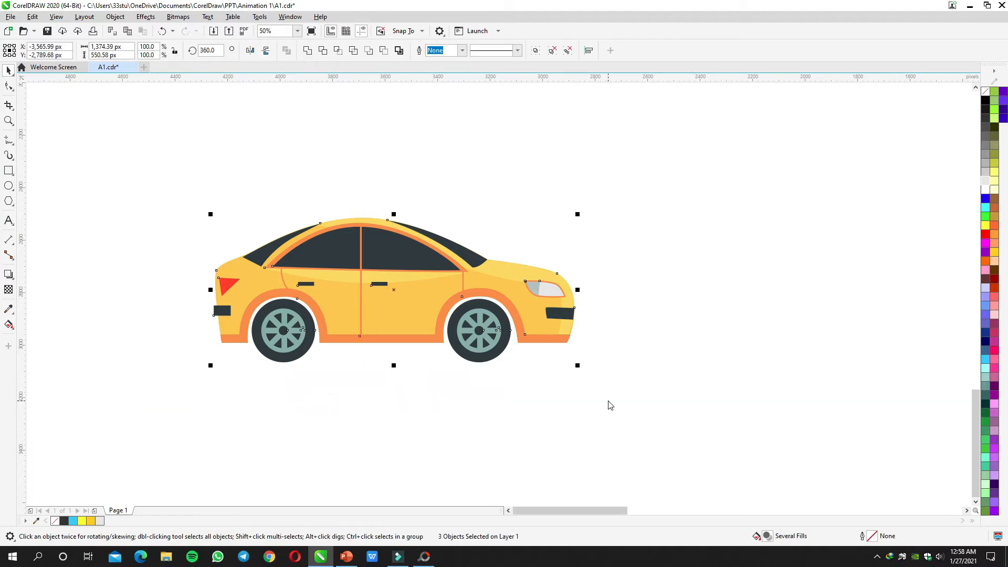
pyautogui.hotkey('ctrl', 'e')
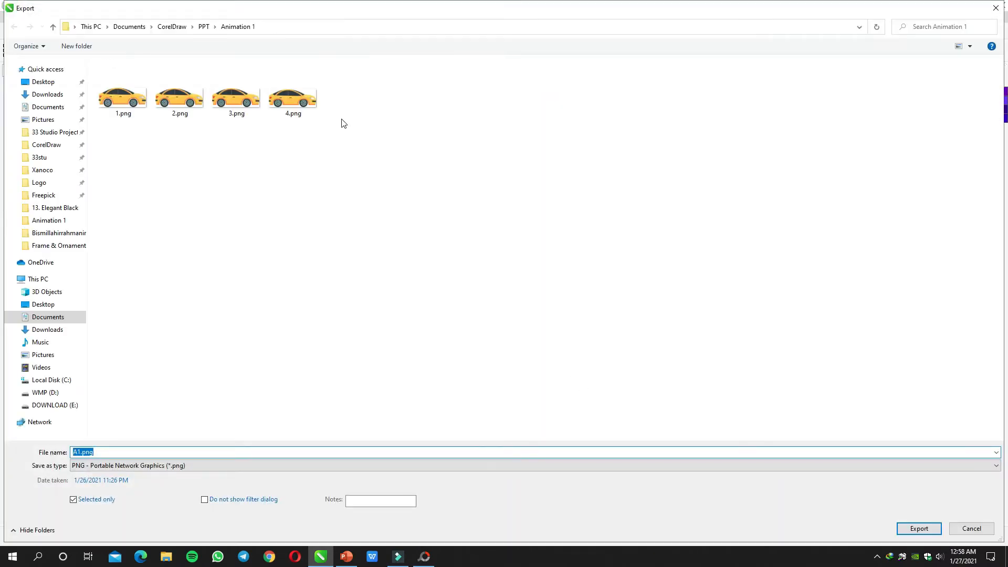
pyautogui.click(292, 108)
pyautogui.click(139, 104)
pyautogui.press('Delete')
pyautogui.click(118, 77)
pyautogui.press('Delete')
pyautogui.click(115, 73)
pyautogui.press('Delete')
pyautogui.click(125, 73)
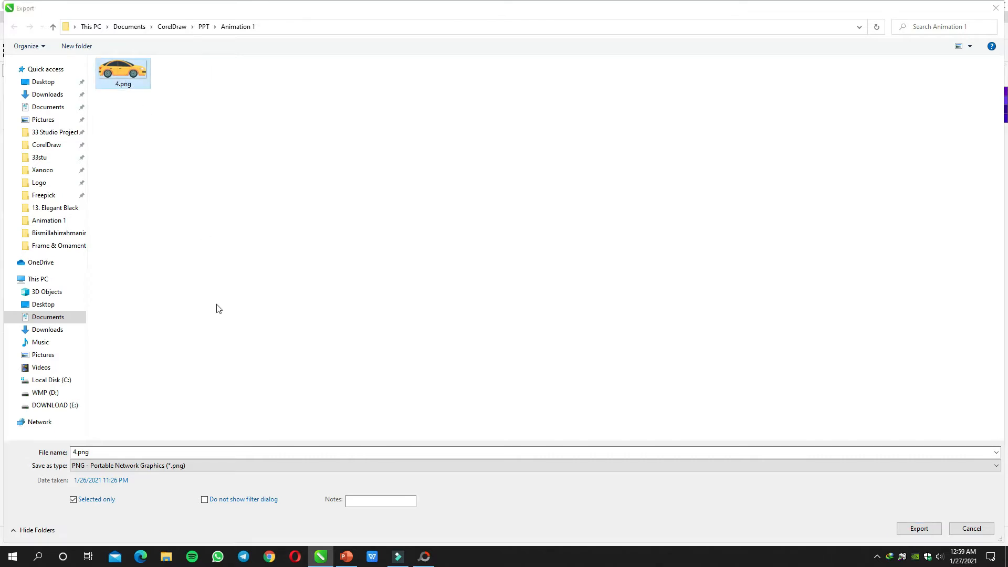
pyautogui.press('Delete')
# Step: Name the export file 1, keep the PNG format and proceed to the PNG export settings
pyautogui.click(182, 450)
pyautogui.write('1')
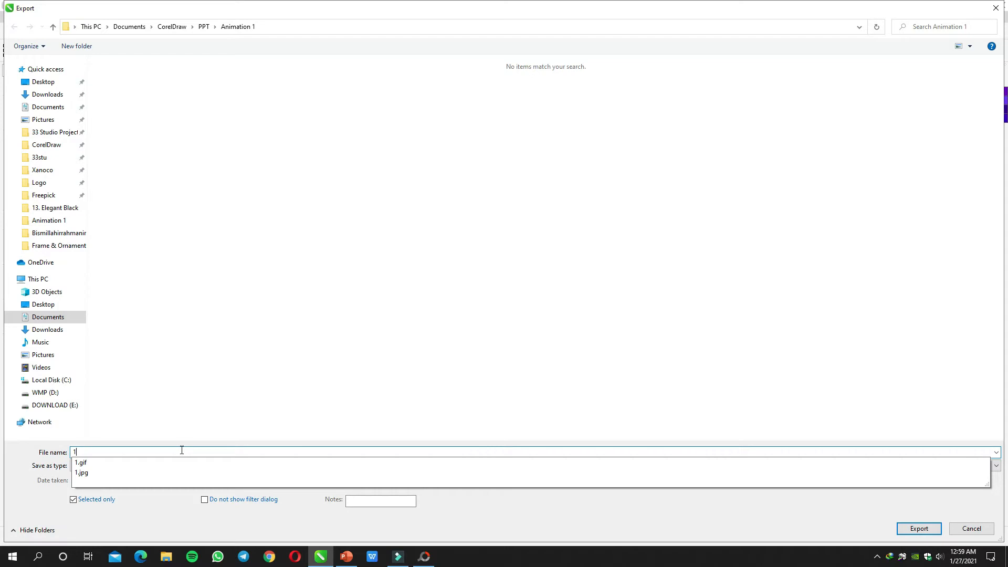
pyautogui.click(128, 466)
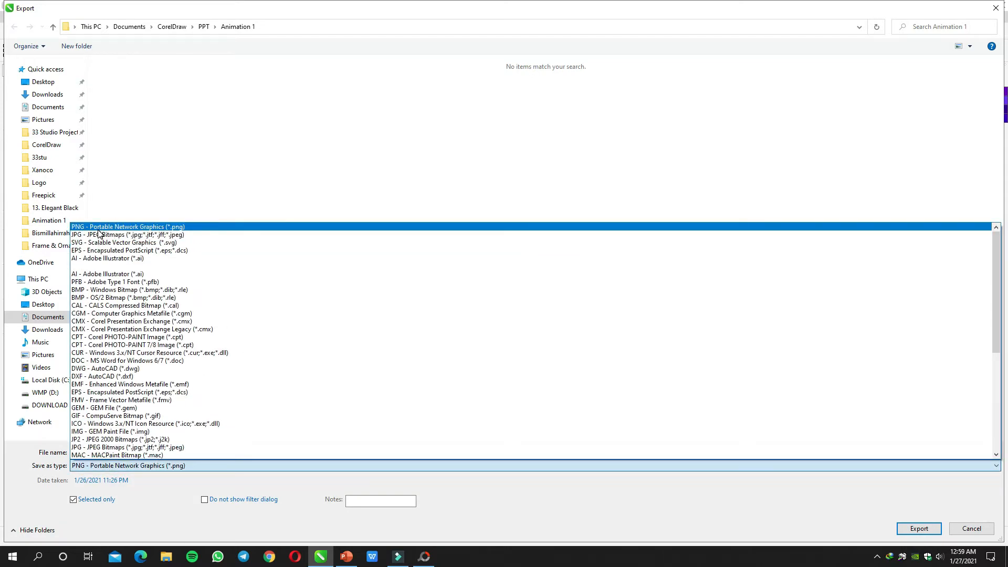
pyautogui.click(98, 229)
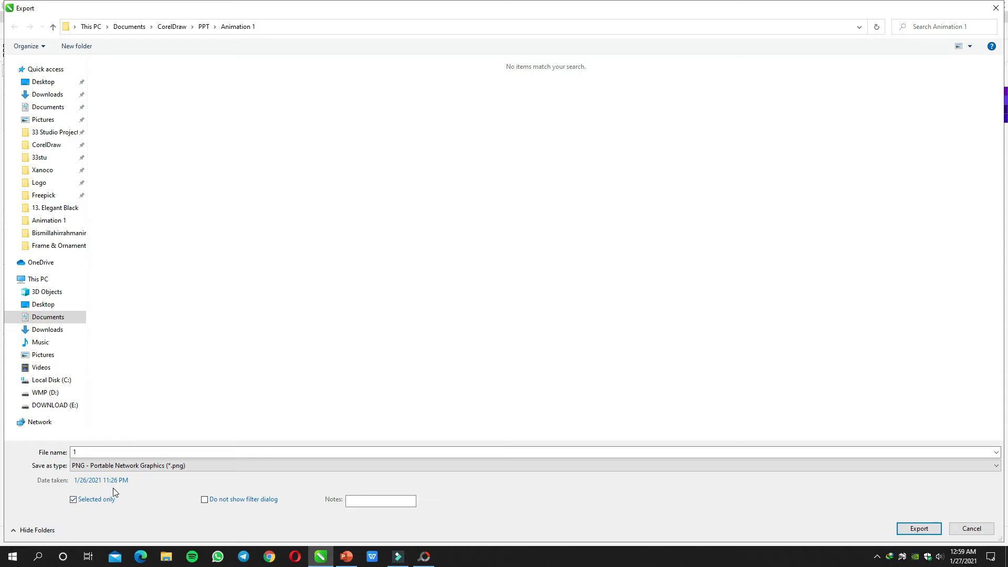
pyautogui.click(905, 529)
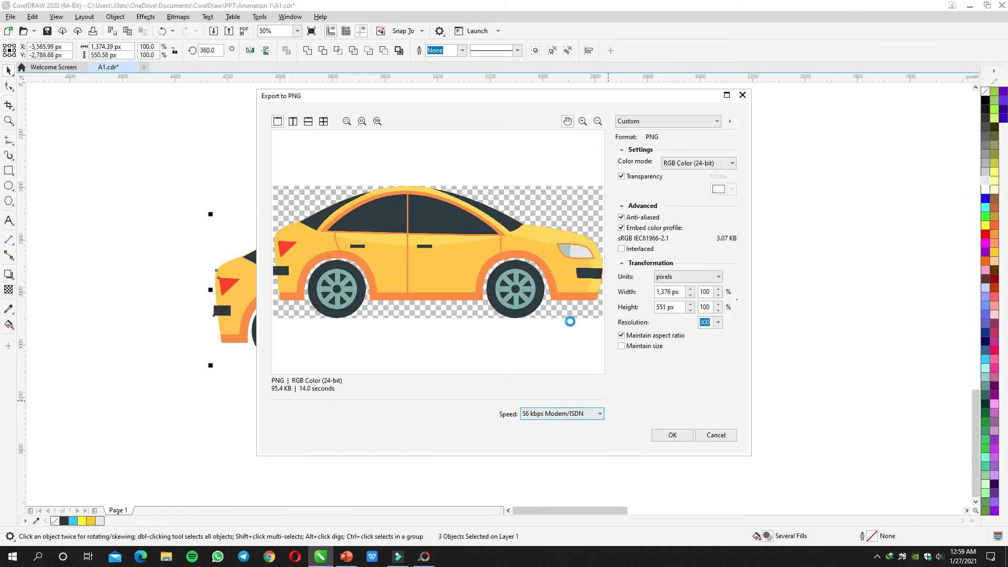
# Step: Keep transparency enabled, set the resolution to 300 and finish exporting the first car frame
pyautogui.click(622, 177)
pyautogui.click(621, 177)
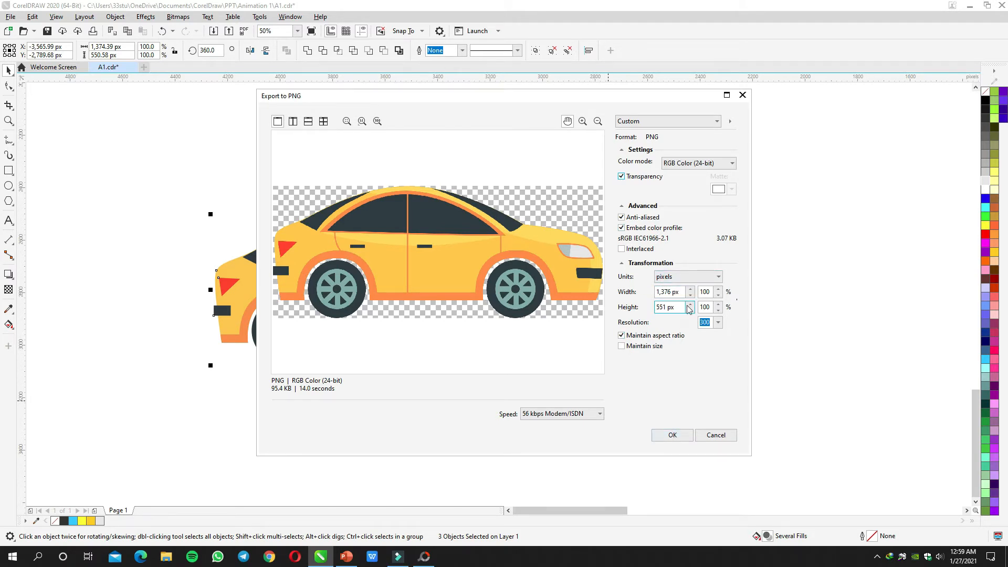
pyautogui.click(718, 323)
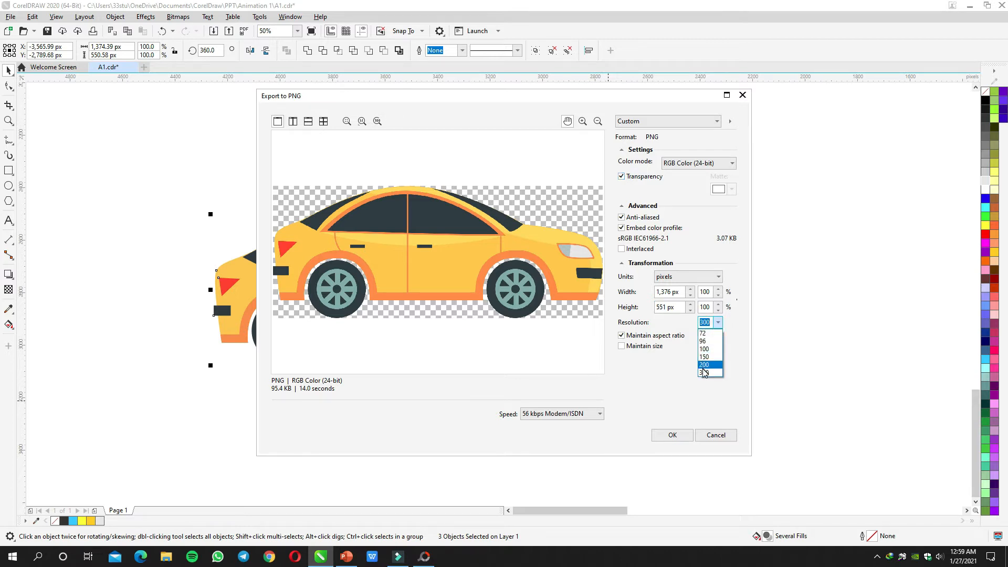
pyautogui.click(703, 370)
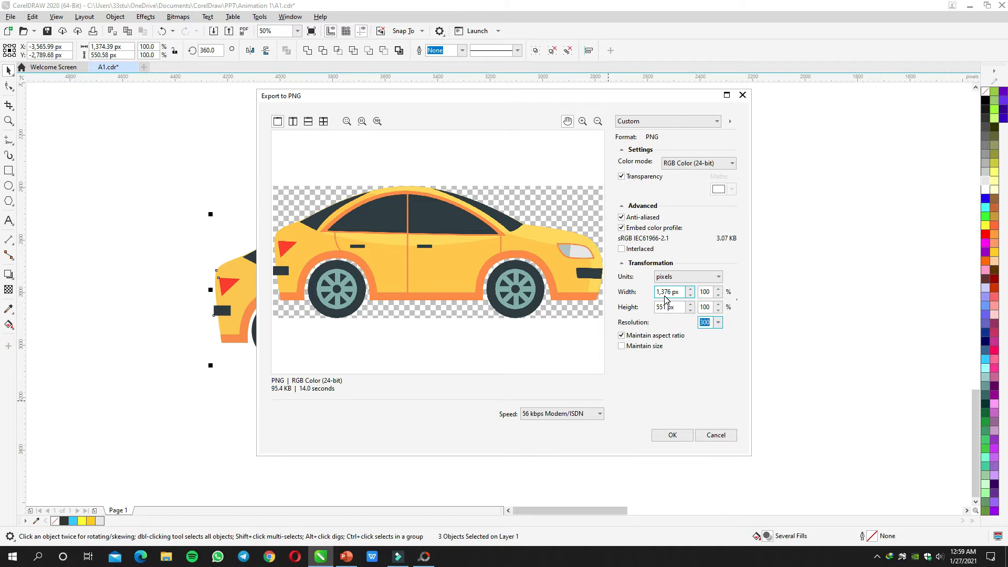
pyautogui.click(673, 436)
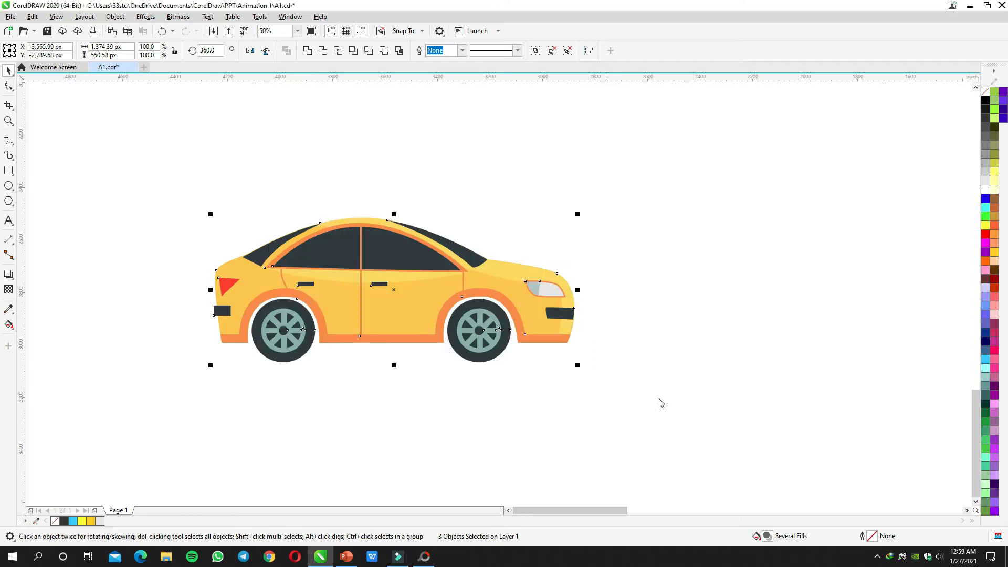
# Step: Place a copy of the whole car, body and wheels, beside the original at the same height
pyautogui.click(650, 387)
pyautogui.click(386, 278)
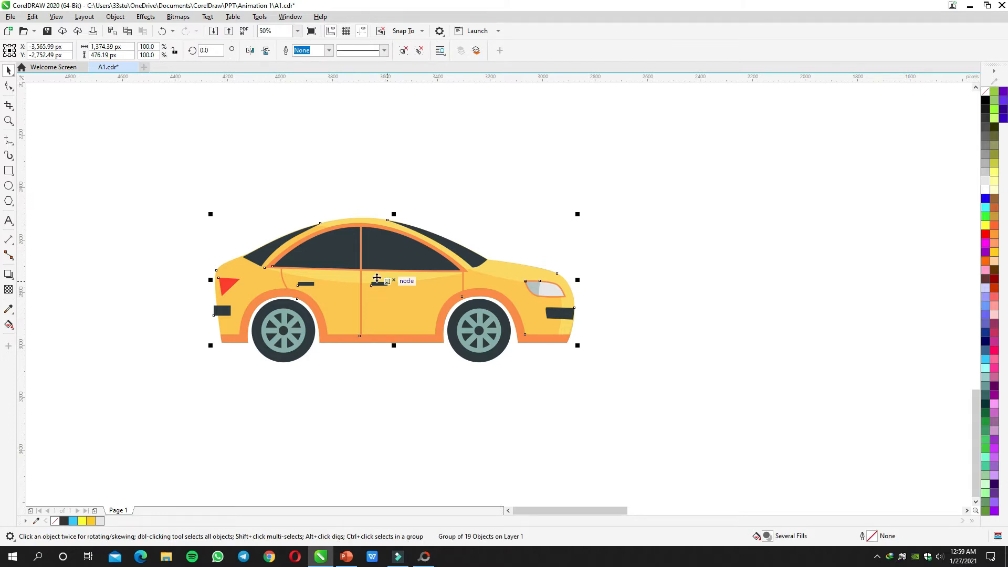
pyautogui.moveTo(154, 190); pyautogui.dragTo(638, 386)
pyautogui.moveTo(394, 288); pyautogui.dragTo(823, 321)
pyautogui.rightClick(823, 321)
pyautogui.moveTo(820, 371); pyautogui.dragTo(505, 371)
pyautogui.click(497, 383)
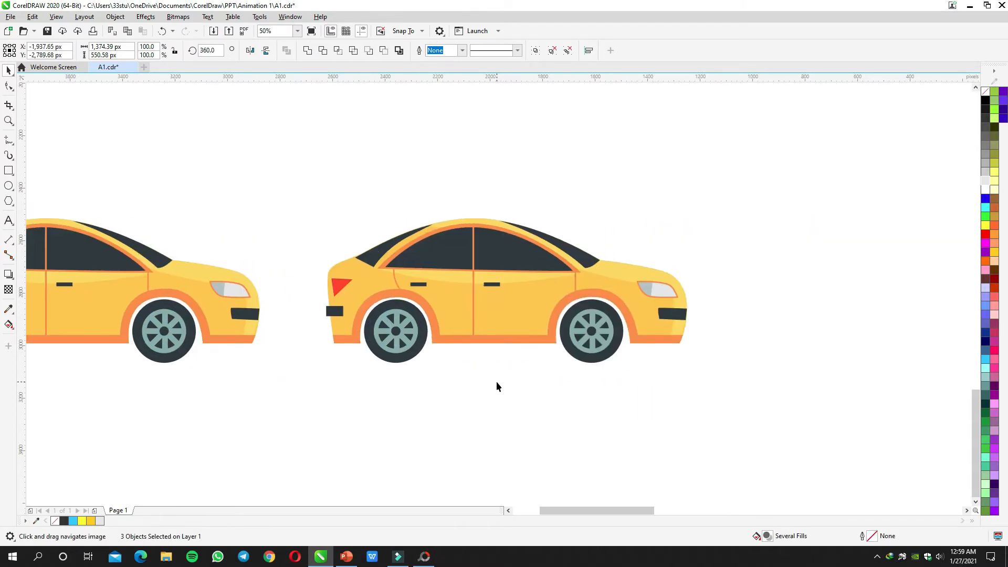
# Step: Lower only the body of the second car by about 6 px, leaving its wheels in place
pyautogui.click(458, 295)
pyautogui.moveTo(443, 290)
pyautogui.mouseDown()
pyautogui.moveTo(447, 273)
pyautogui.moveTo(447, 289)
pyautogui.mouseUp()
pyautogui.hotkey('ctrl', 'z')
pyautogui.scroll(2, 446, 285)
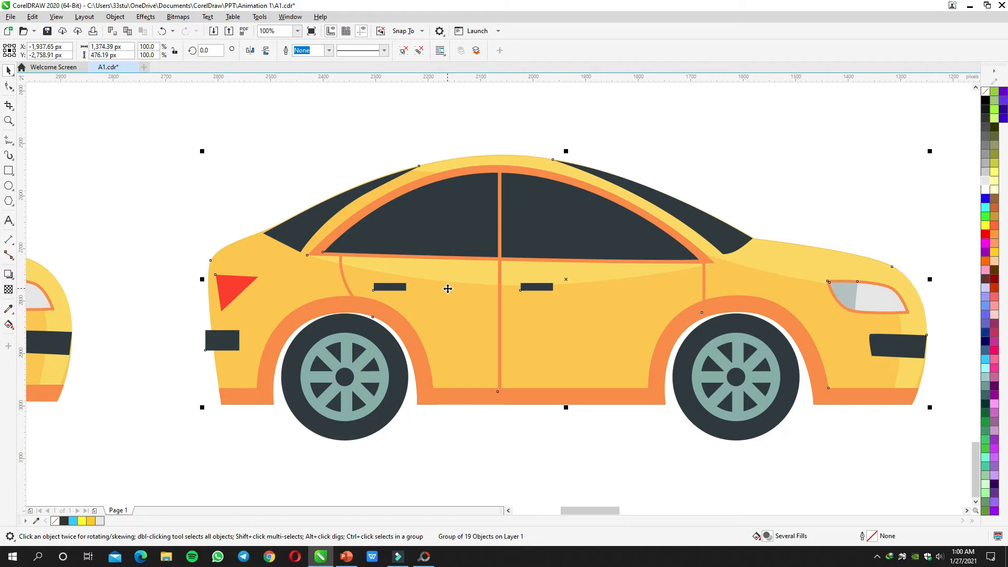
# Step: Rotate the rear and front wheels of the second car 30 degrees clockwise about their centres
pyautogui.keyDown('ctrl'); pyautogui.click(370, 344); pyautogui.keyUp('ctrl')
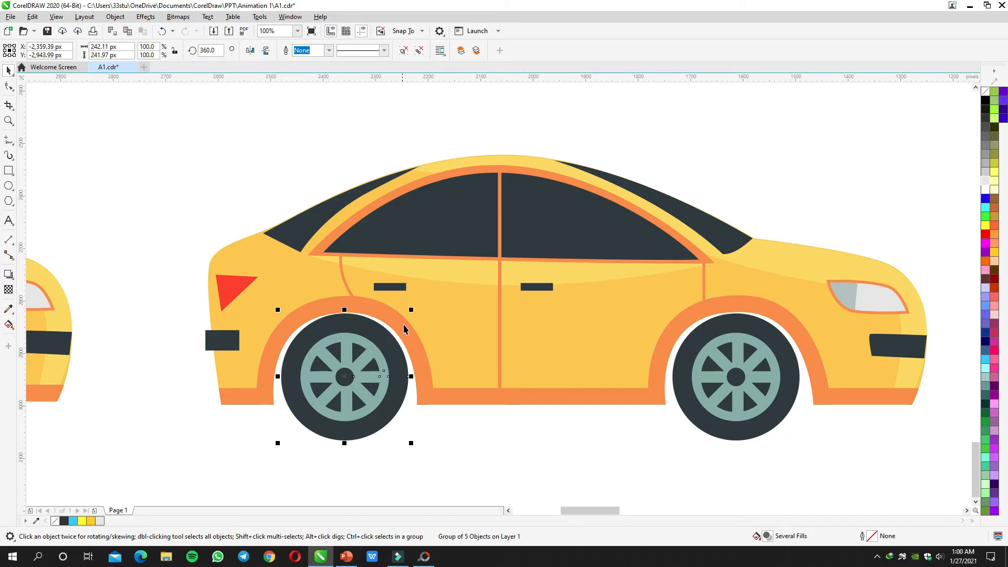
pyautogui.click(371, 340)
pyautogui.moveTo(413, 307); pyautogui.dragTo(429, 360)
pyautogui.keyDown('ctrl'); pyautogui.click(687, 365); pyautogui.keyUp('ctrl')
pyautogui.click(734, 345)
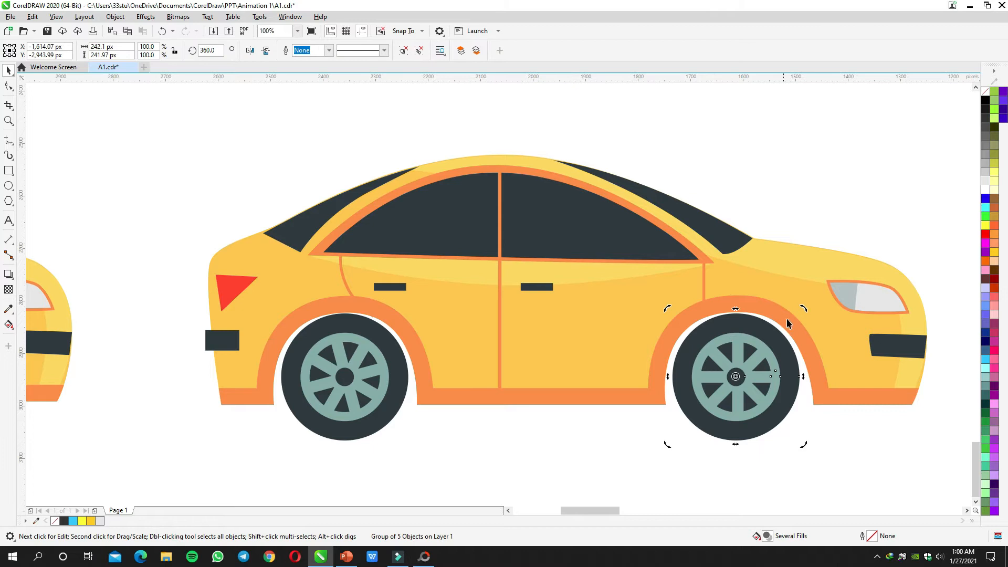
pyautogui.moveTo(802, 309); pyautogui.dragTo(808, 355)
pyautogui.scroll(-2, 425, 263)
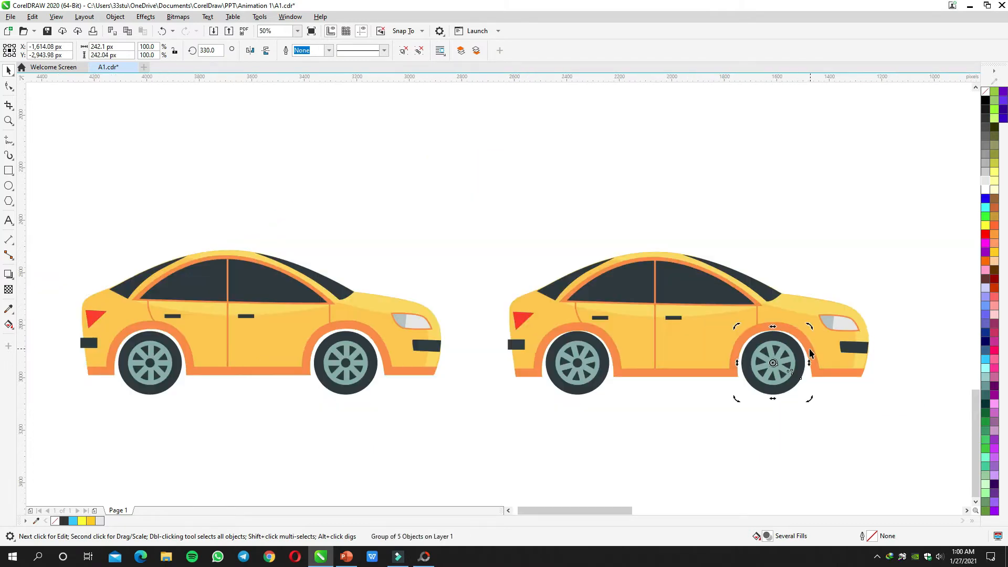
# Step: Export the complete second car as a transparent PNG named 2 at 300 resolution
pyautogui.moveTo(323, 221); pyautogui.dragTo(734, 420)
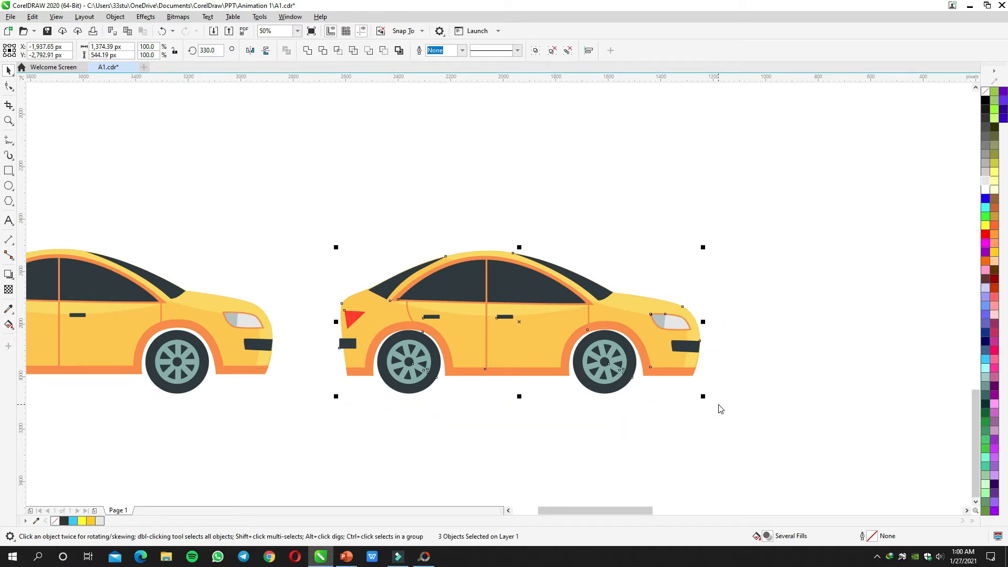
pyautogui.hotkey('ctrl', 'e')
pyautogui.write('2')
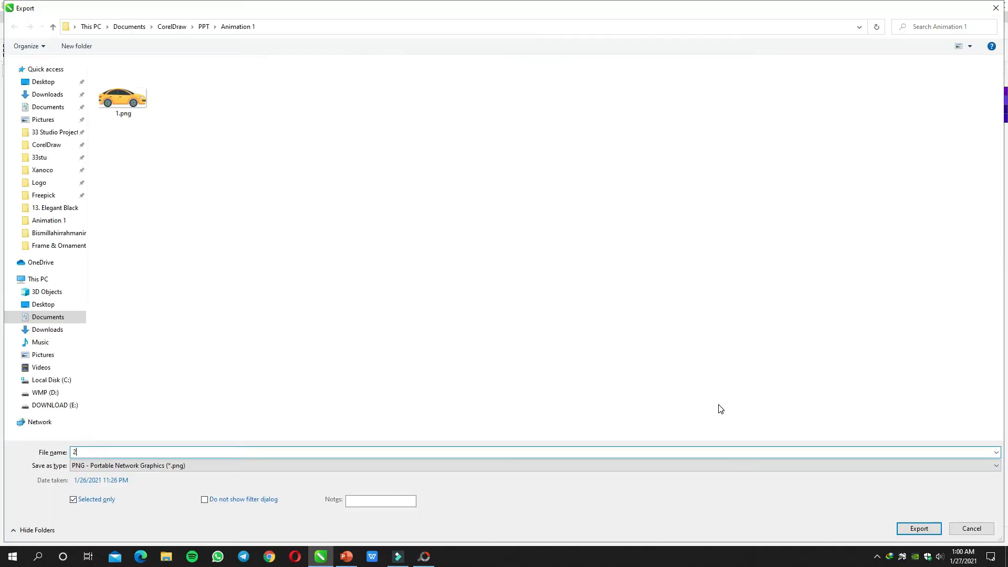
pyautogui.press('Return')
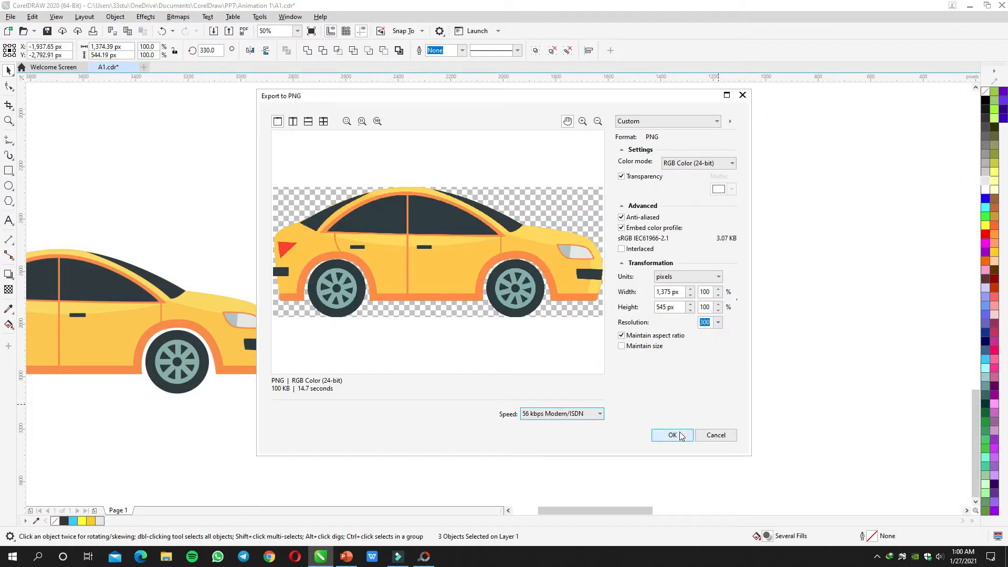
pyautogui.click(680, 433)
# Step: Place a copy of the second car beside it as the third car in the lower row
pyautogui.scroll(-1, 700, 332)
pyautogui.moveTo(702, 337); pyautogui.dragTo(418, 319)
pyautogui.moveTo(473, 227); pyautogui.dragTo(213, 364)
pyautogui.moveTo(286, 319); pyautogui.dragTo(507, 315)
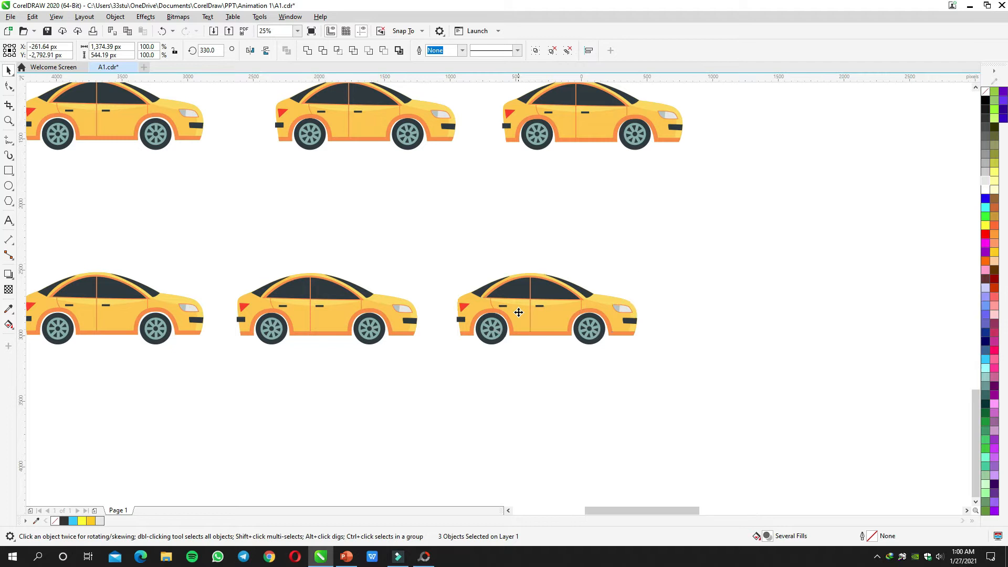
# Step: Lower only the body of the third car by about 10 px, leaving its wheels in place
pyautogui.scroll(1, 519, 312)
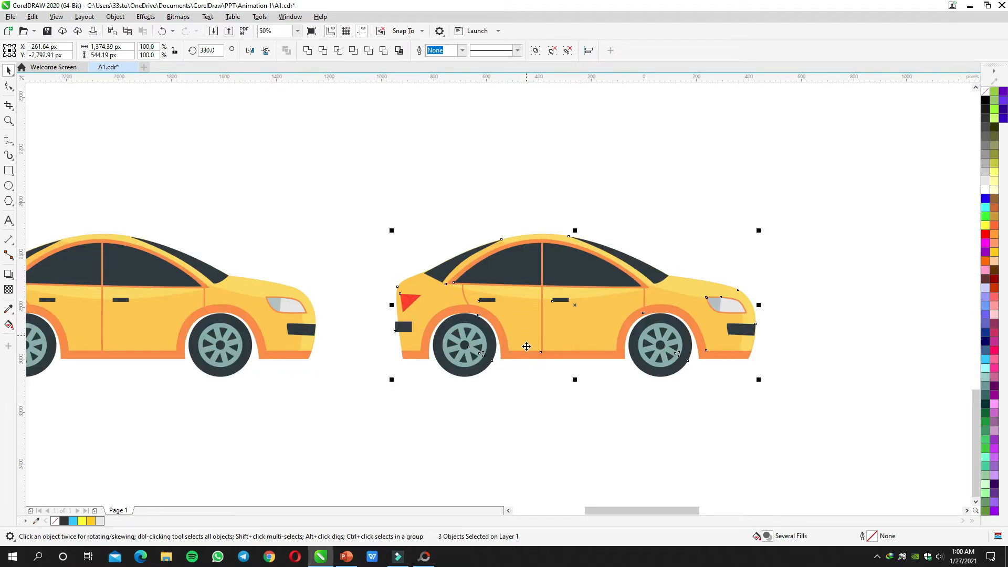
pyautogui.click(526, 395)
pyautogui.click(538, 307)
pyautogui.scroll(1, 537, 307)
pyautogui.moveTo(538, 305); pyautogui.dragTo(538, 310)
# Step: Rotate the rear and front wheels of the third car another 30 degrees clockwise, to a 300-degree rotation angle
pyautogui.click(394, 369)
pyautogui.click(394, 369)
pyautogui.moveTo(457, 314); pyautogui.dragTo(471, 351)
pyautogui.click(799, 362)
pyautogui.click(799, 362)
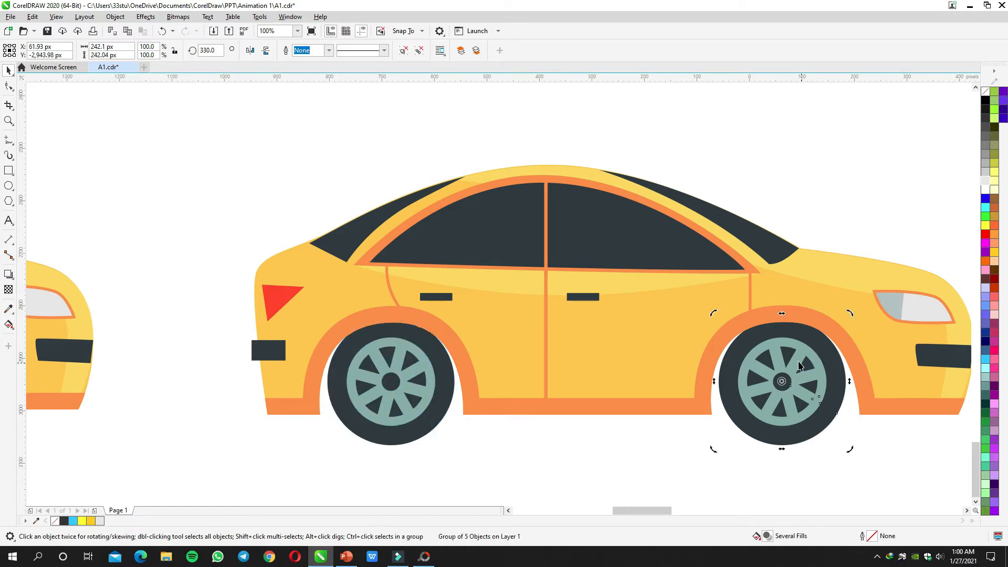
pyautogui.moveTo(848, 315); pyautogui.dragTo(578, 362)
pyautogui.scroll(-1, 857, 362)
pyautogui.scroll(-1, 578, 362)
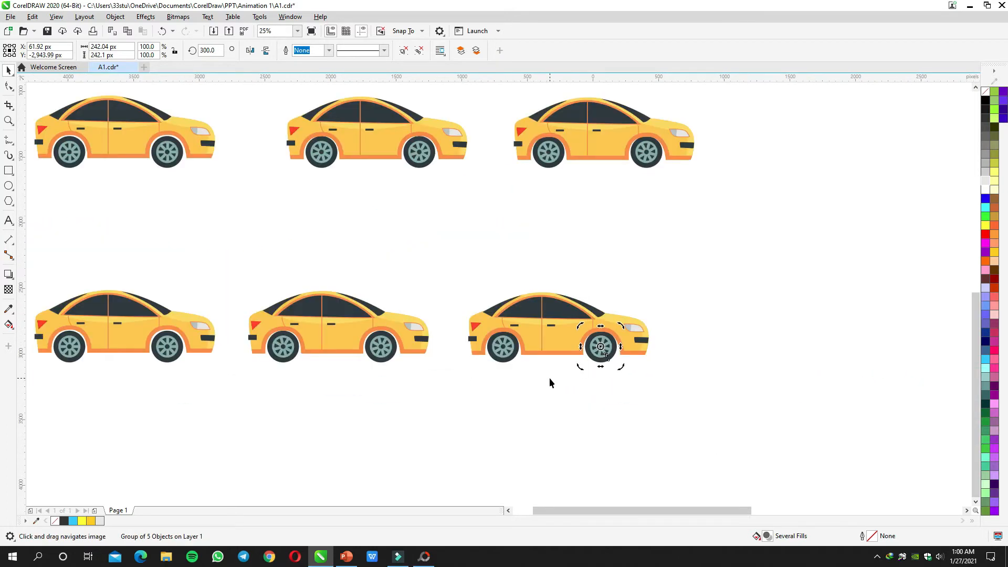
# Step: Extend the lower row with a copy of the second car, followed by a copy of the first car at the end
pyautogui.click(515, 380)
pyautogui.moveTo(489, 380); pyautogui.dragTo(674, 364)
pyautogui.moveTo(568, 327); pyautogui.dragTo(440, 322)
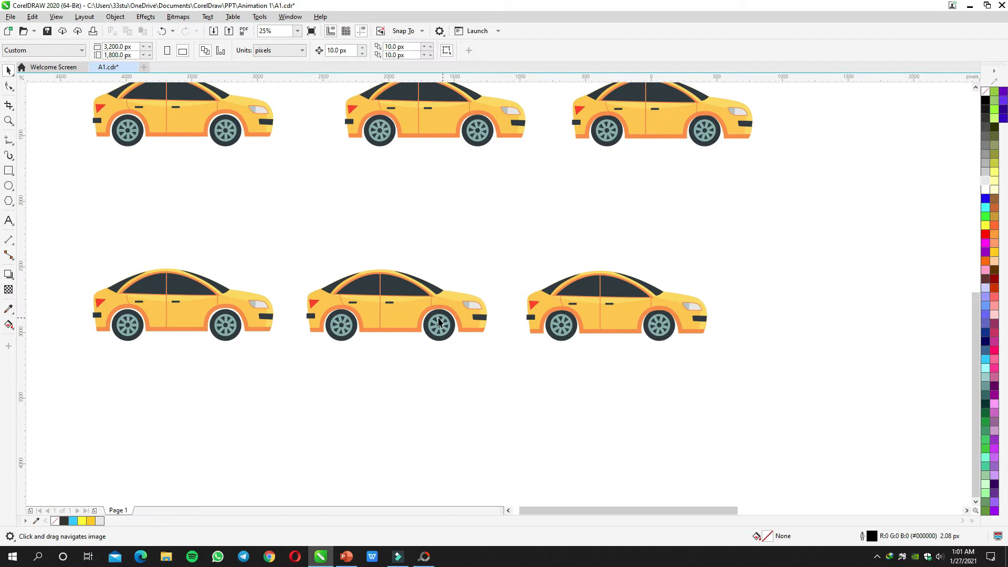
pyautogui.moveTo(514, 368); pyautogui.dragTo(515, 368)
pyautogui.click(468, 371)
pyautogui.moveTo(406, 312); pyautogui.dragTo(853, 313)
pyautogui.moveTo(75, 258); pyautogui.dragTo(141, 310)
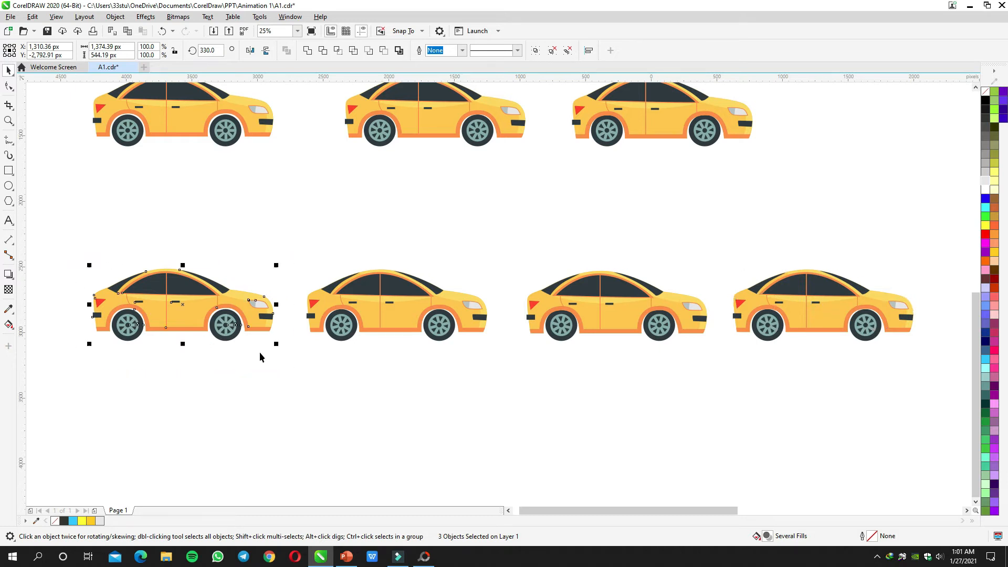
pyautogui.scroll(-2, 226, 323)
# Step: Export the complete third car as a transparent PNG named 3 at 300 resolution, and clear the selection
pyautogui.moveTo(211, 347); pyautogui.dragTo(539, 373)
pyautogui.scroll(2, 360, 314)
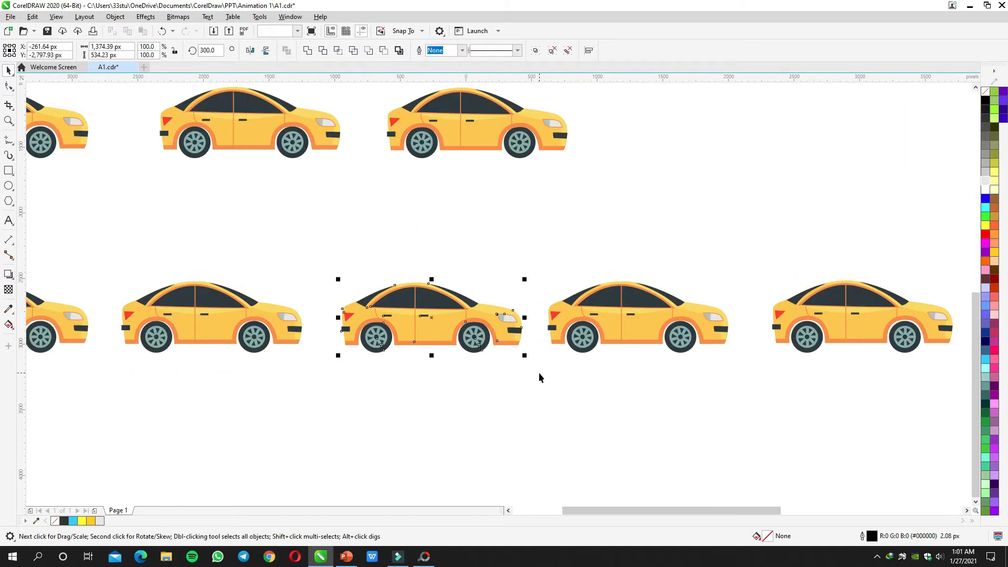
pyautogui.hotkey('ctrl', 'e')
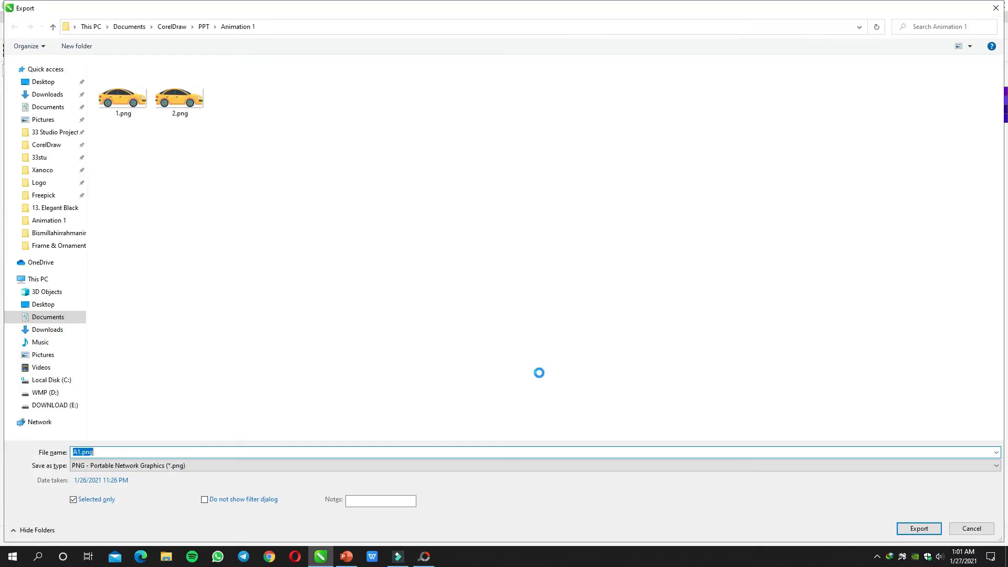
pyautogui.press('Return')
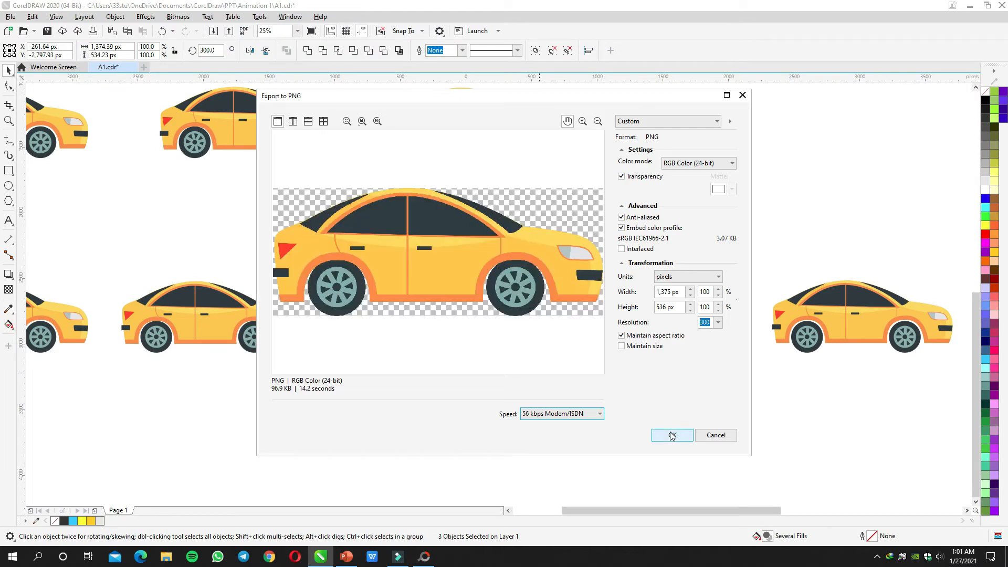
pyautogui.click(672, 435)
pyautogui.click(276, 477)
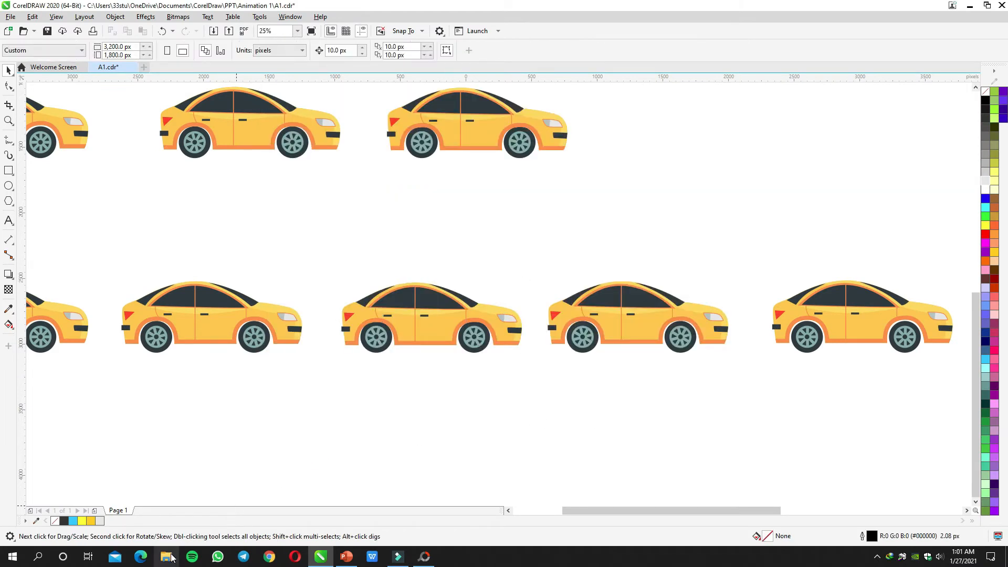
# Step: Switch to PhotoScape's Animated GIF editor and reload the Animation 1 folder to list the new PNG frames
pyautogui.click(425, 557)
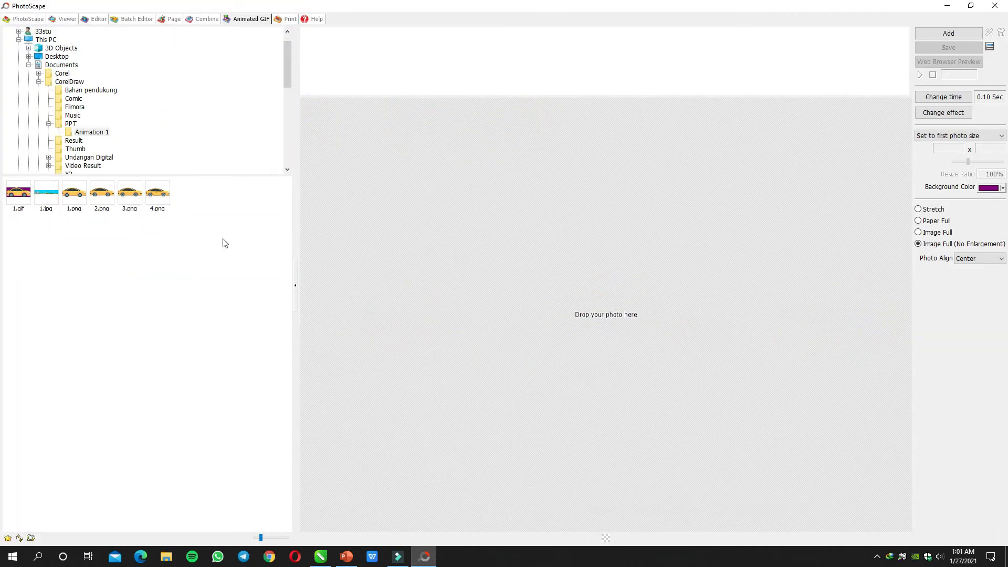
pyautogui.click(52, 66)
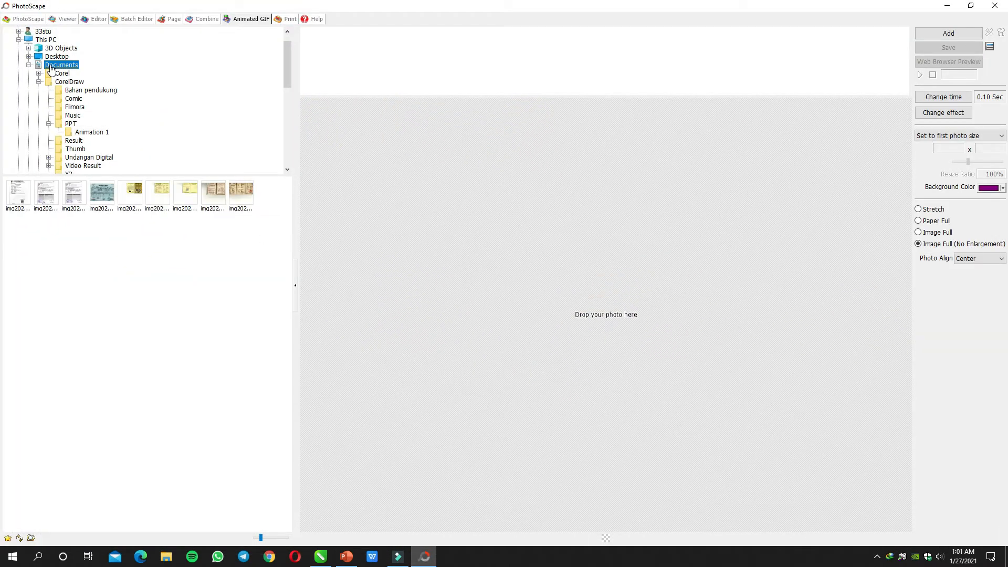
pyautogui.click(240, 21)
pyautogui.click(88, 134)
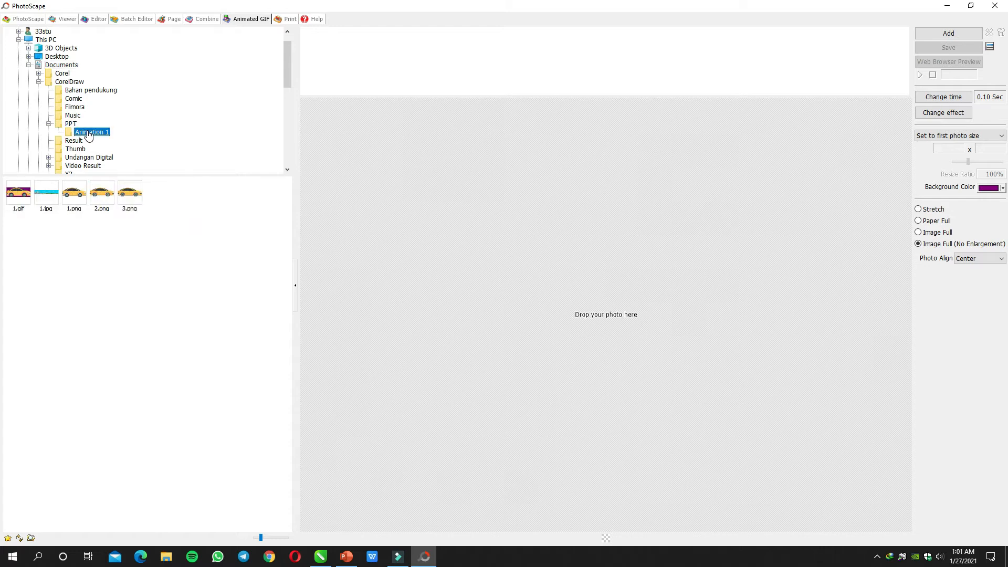
# Step: Add 1.png, 2.png and 3.png together as frames of the animated GIF
pyautogui.click(75, 198)
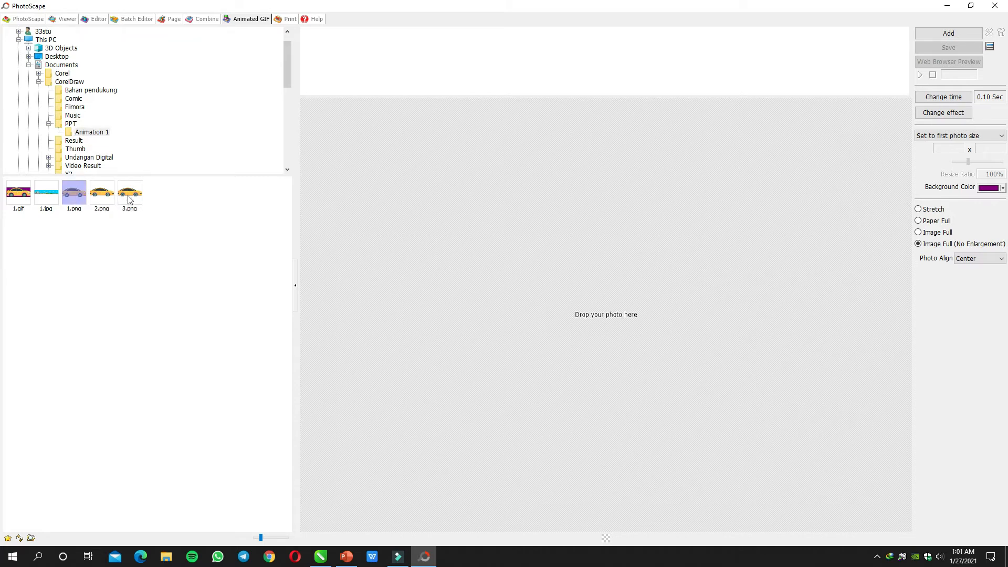
pyautogui.keyDown('shift'); pyautogui.click(130, 199); pyautogui.keyUp('shift')
pyautogui.moveTo(75, 201); pyautogui.dragTo(433, 234)
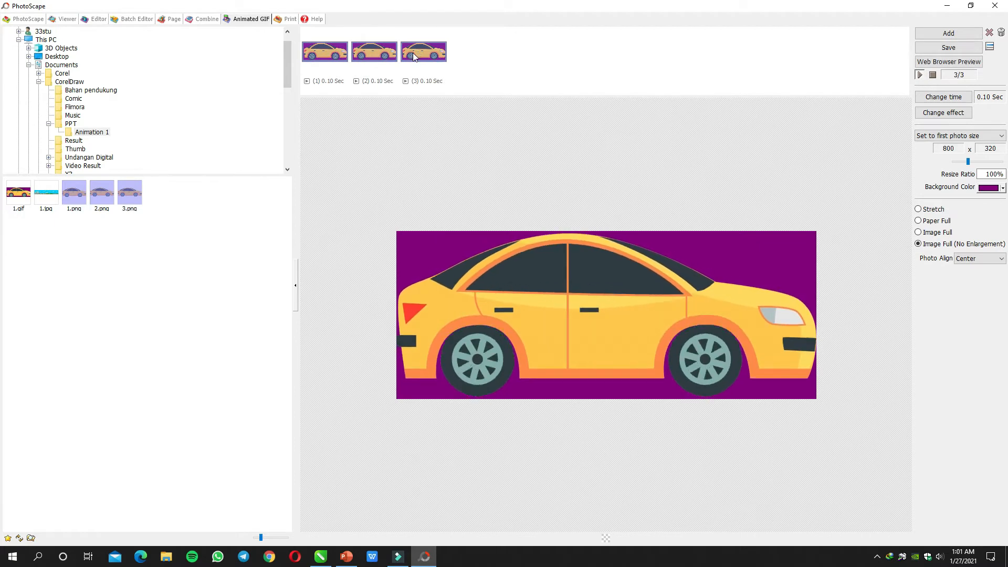
# Step: Append 2.png and 1.png as the fourth and fifth frames of the animated GIF
pyautogui.moveTo(102, 199); pyautogui.dragTo(465, 65)
pyautogui.moveTo(74, 194); pyautogui.dragTo(530, 128)
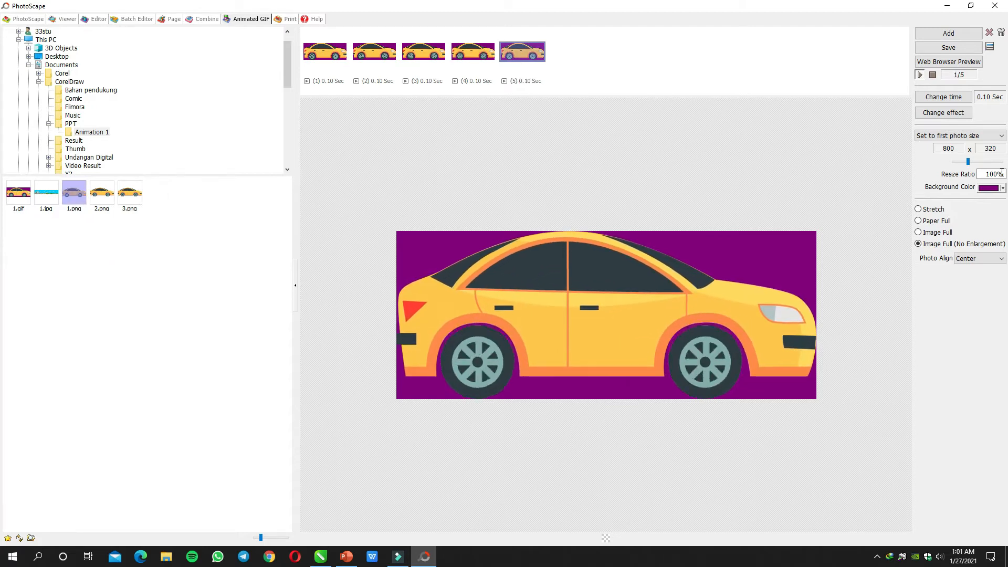
# Step: Switch to PowerPoint and examine the Set Transparent Color option for the cityscape picture in the a1.pptx slide
pyautogui.click(1002, 188)
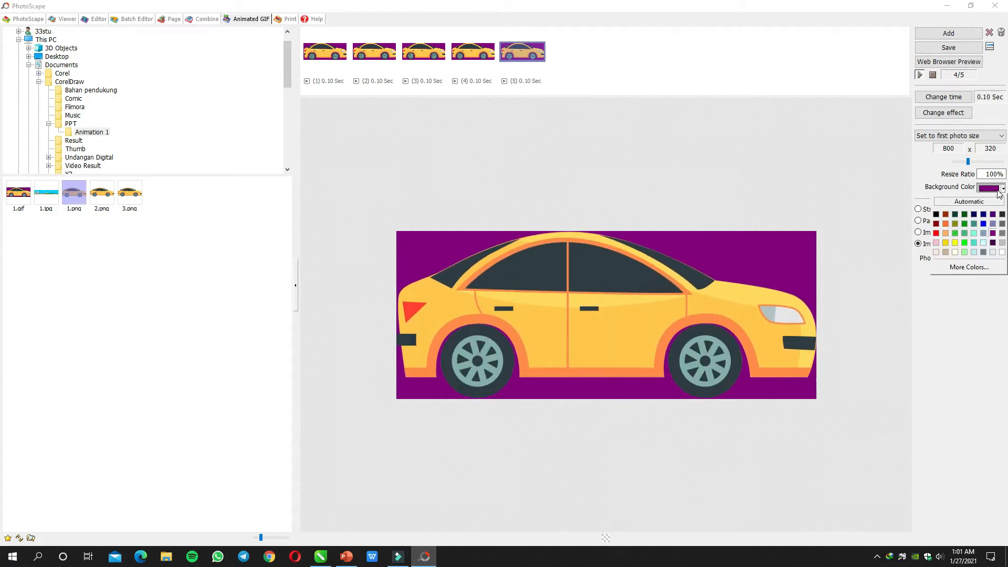
pyautogui.click(346, 557)
pyautogui.click(209, 168)
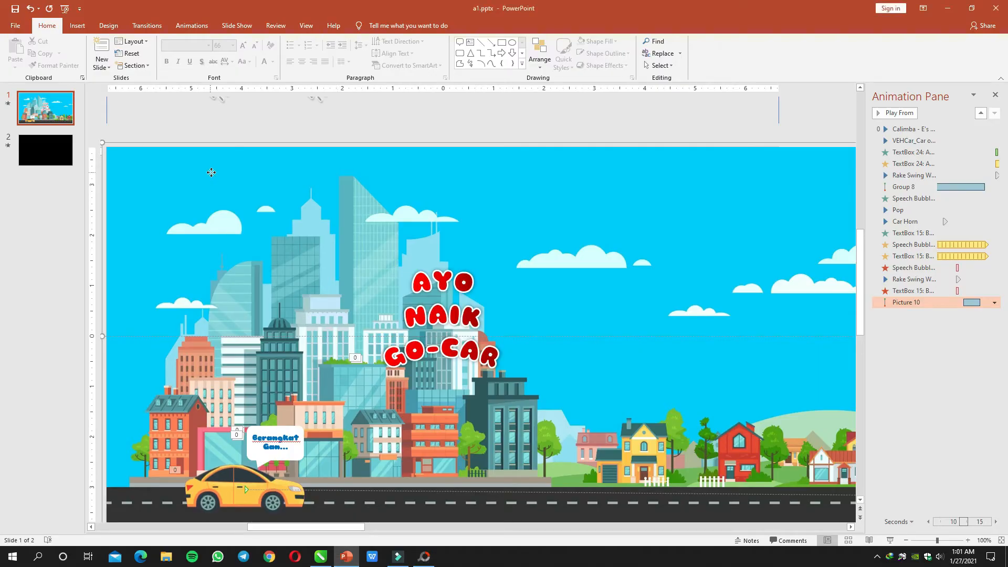
pyautogui.click(77, 25)
pyautogui.click(108, 26)
pyautogui.click(417, 25)
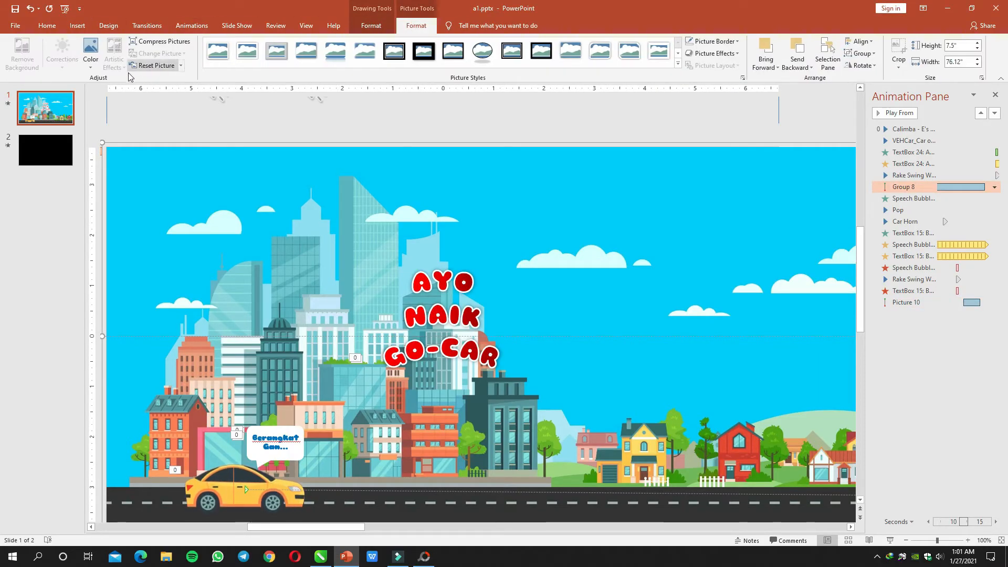
pyautogui.click(90, 51)
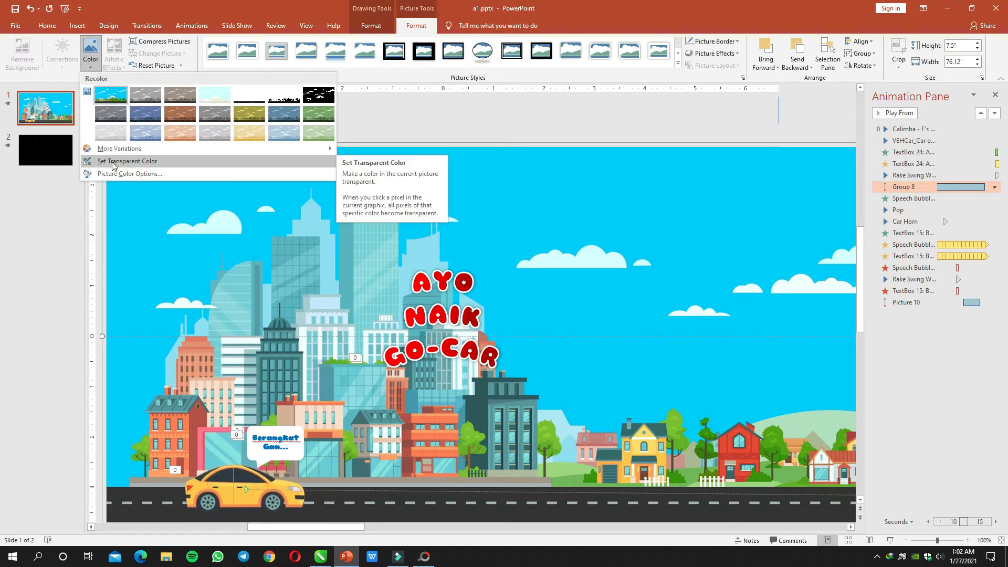
pyautogui.click(389, 105)
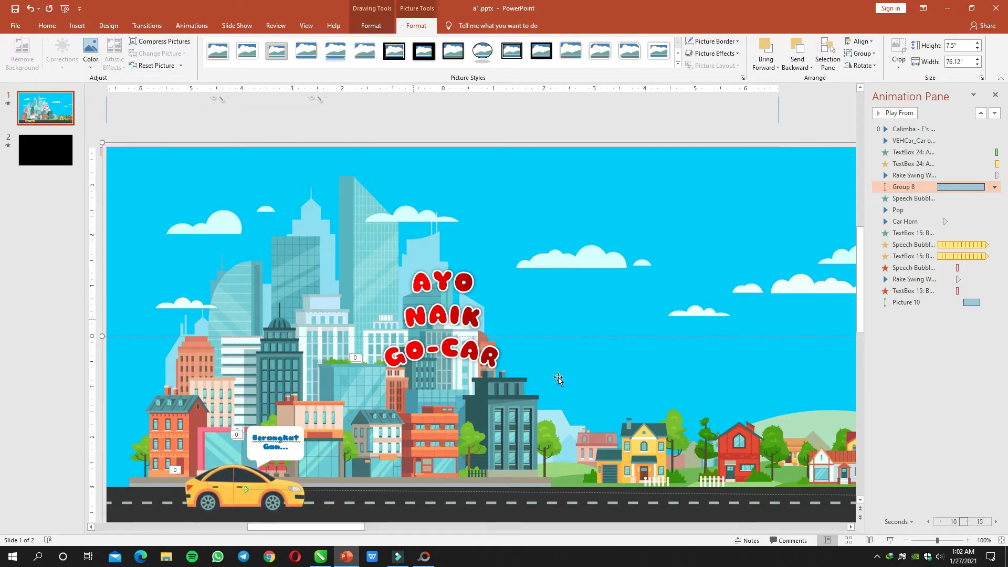
# Step: Return to PhotoScape and set the animated GIF's background color to bright green
pyautogui.hotkey('alt', 'Tab')
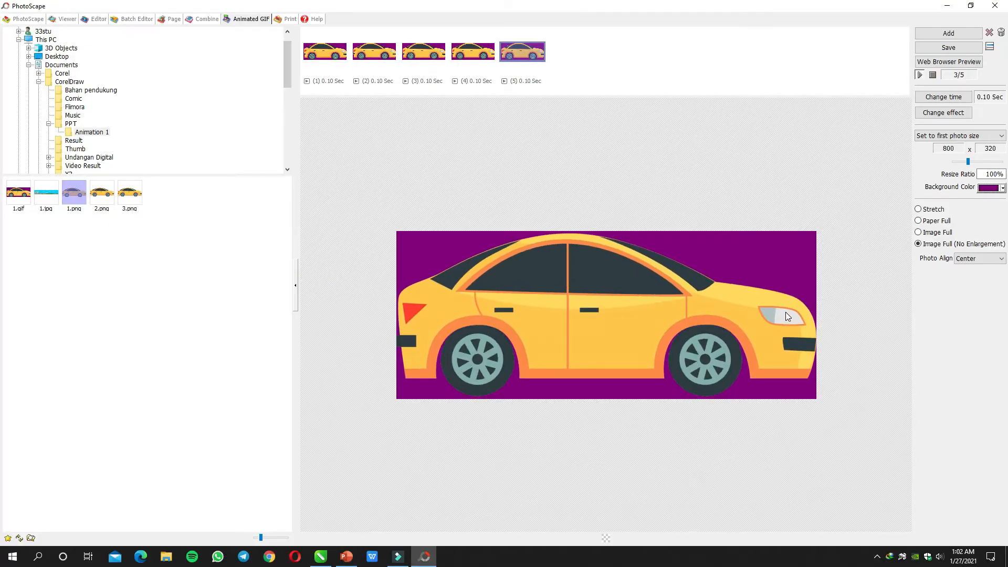
pyautogui.click(1003, 188)
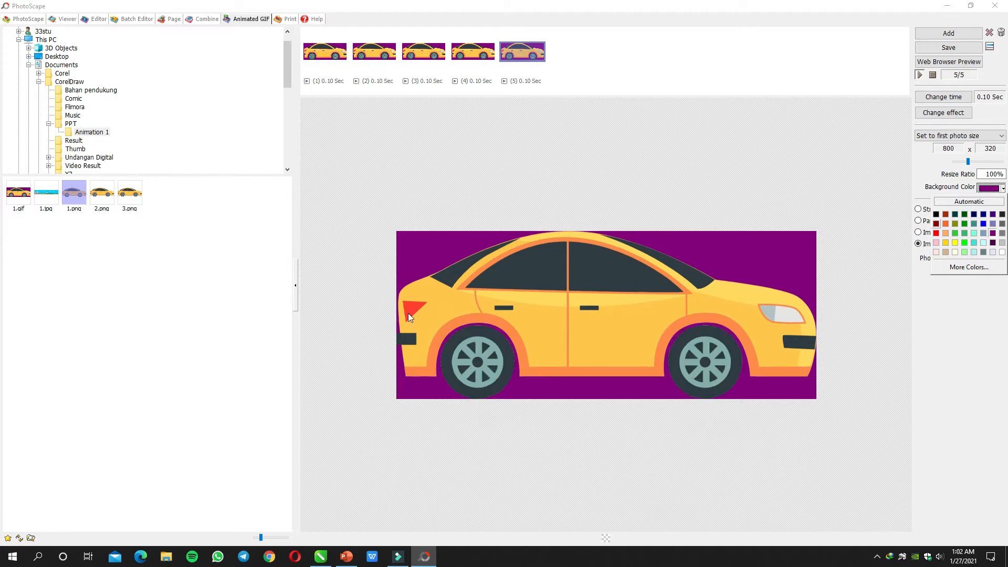
pyautogui.click(966, 242)
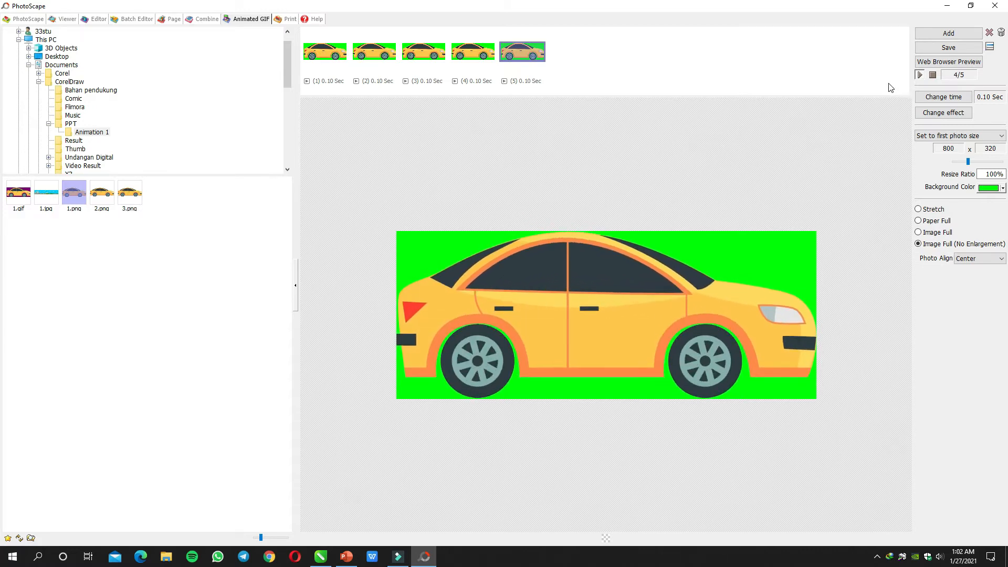
# Step: Try display times of 50, 5, 3 and 10 hundredths of a second for all frames
pyautogui.click(926, 99)
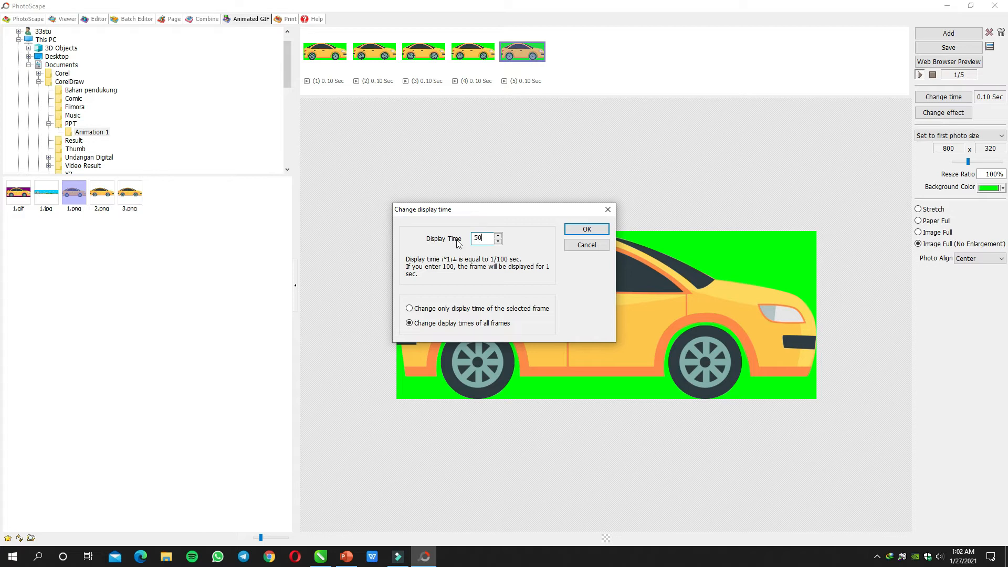
pyautogui.click(582, 229)
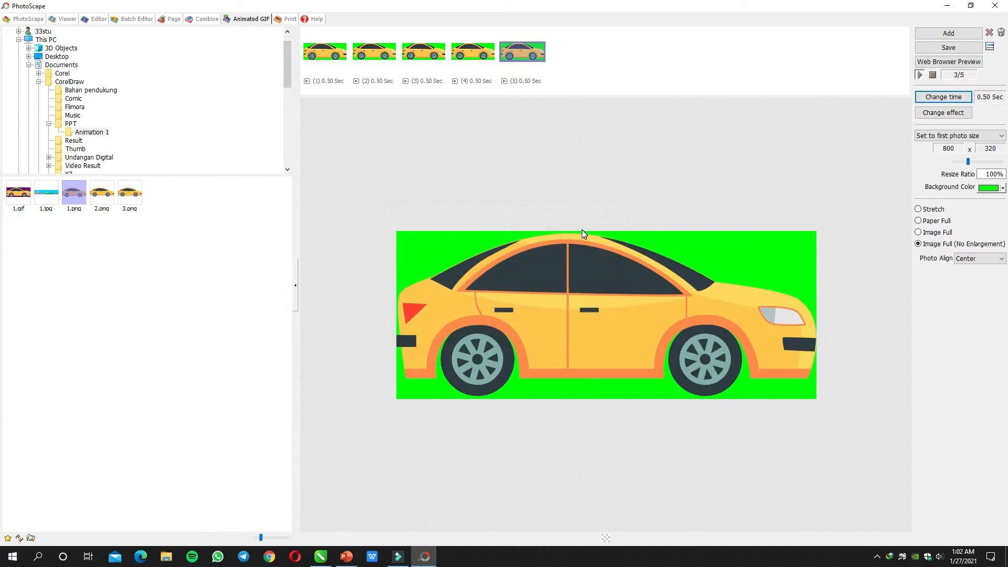
pyautogui.click(929, 98)
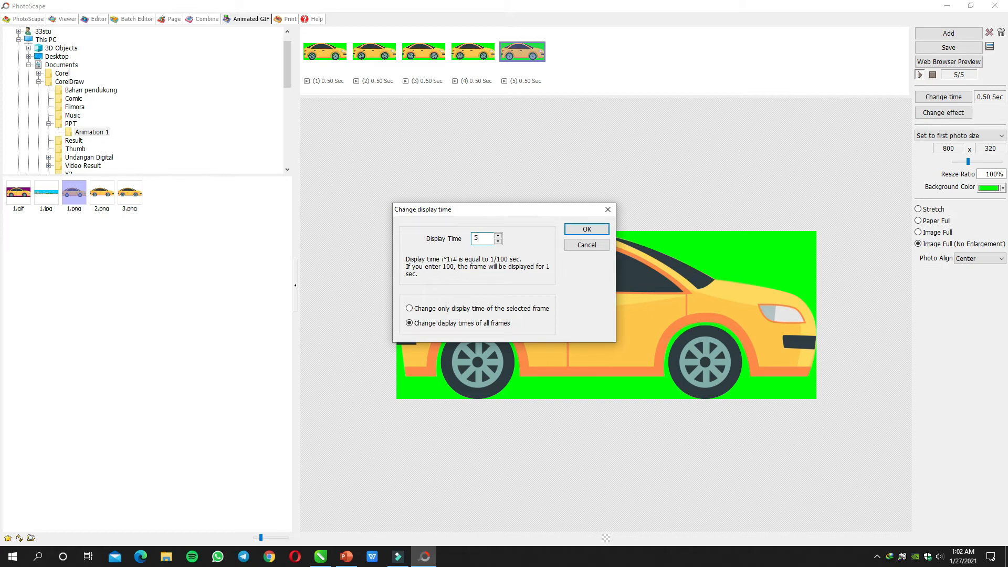
pyautogui.press('Return')
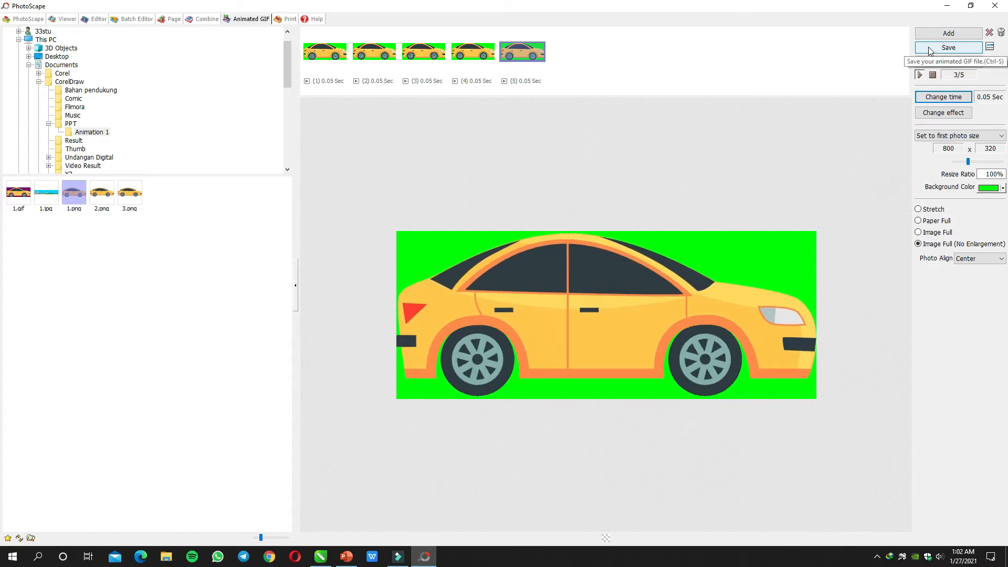
pyautogui.click(943, 97)
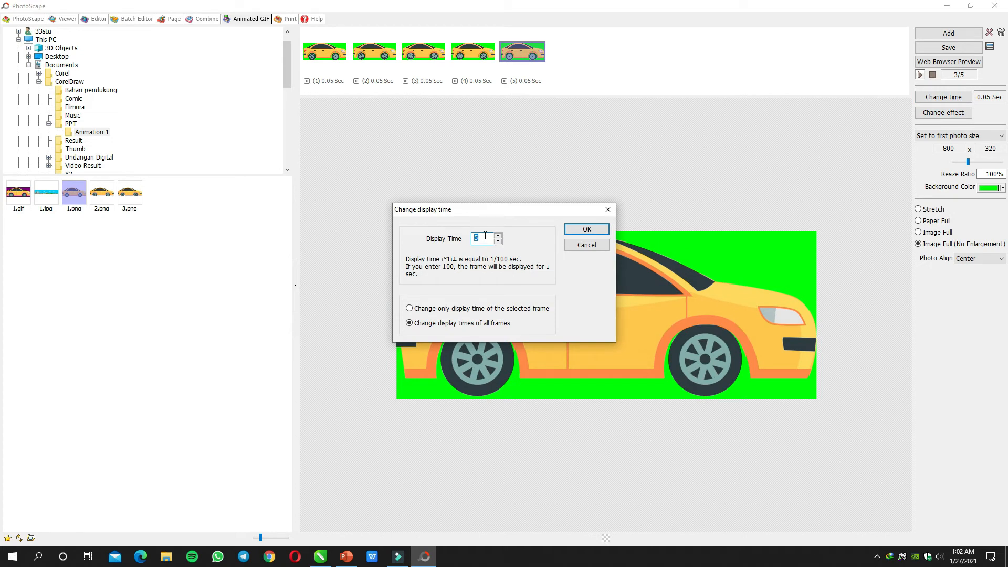
pyautogui.click(580, 230)
pyautogui.click(926, 97)
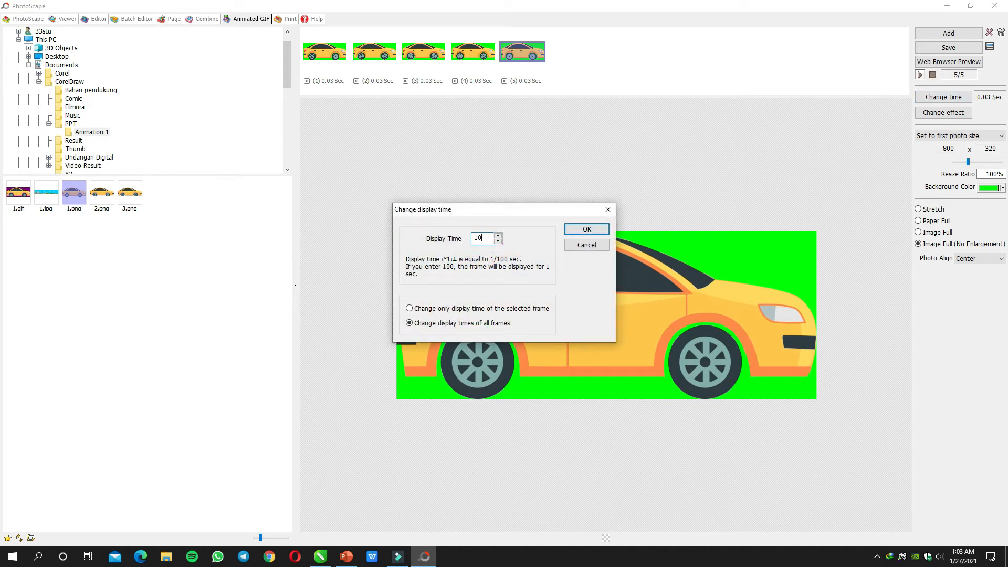
pyautogui.press('Return')
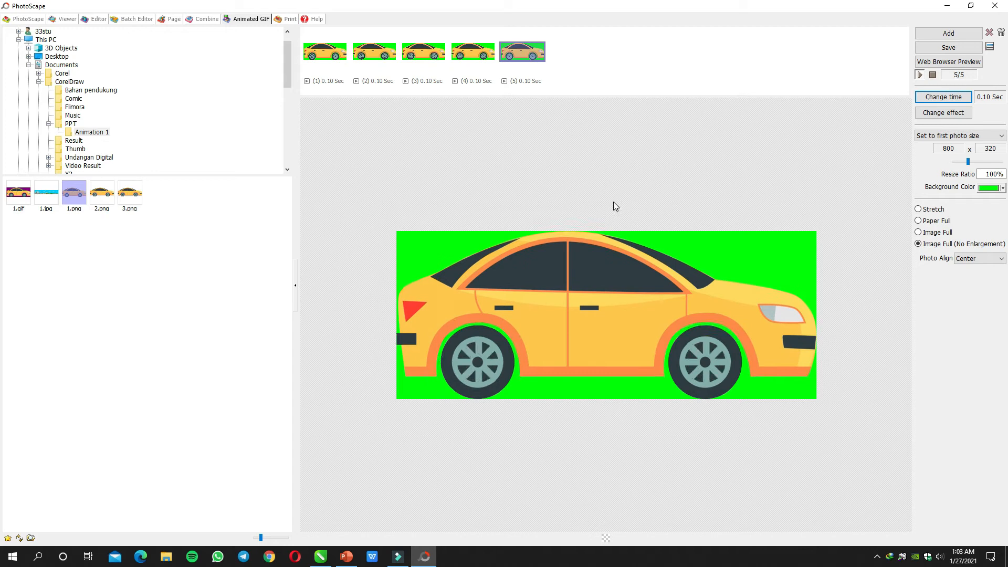
# Step: Set the display time of all frames to 4 hundredths of a second
pyautogui.click(944, 96)
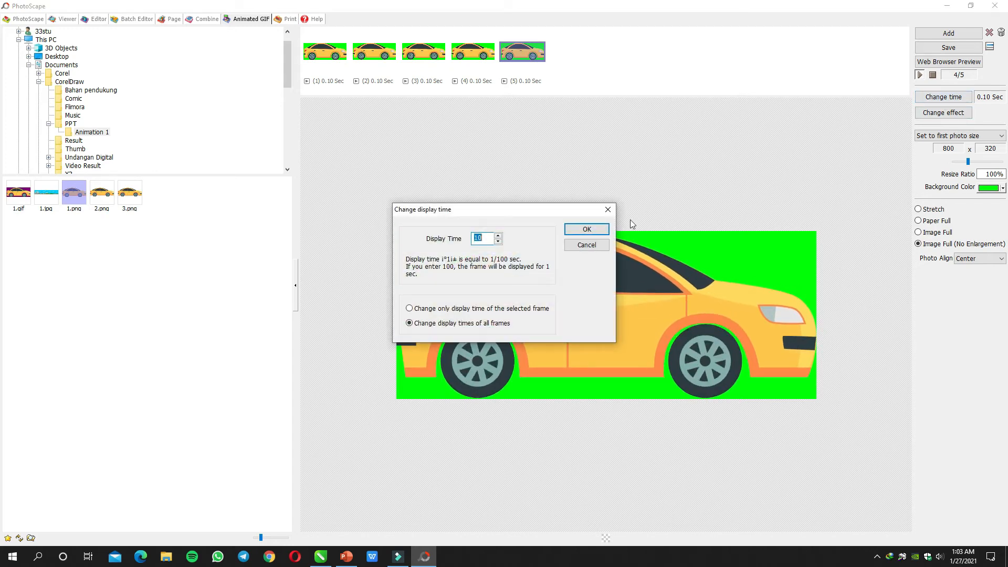
pyautogui.click(587, 245)
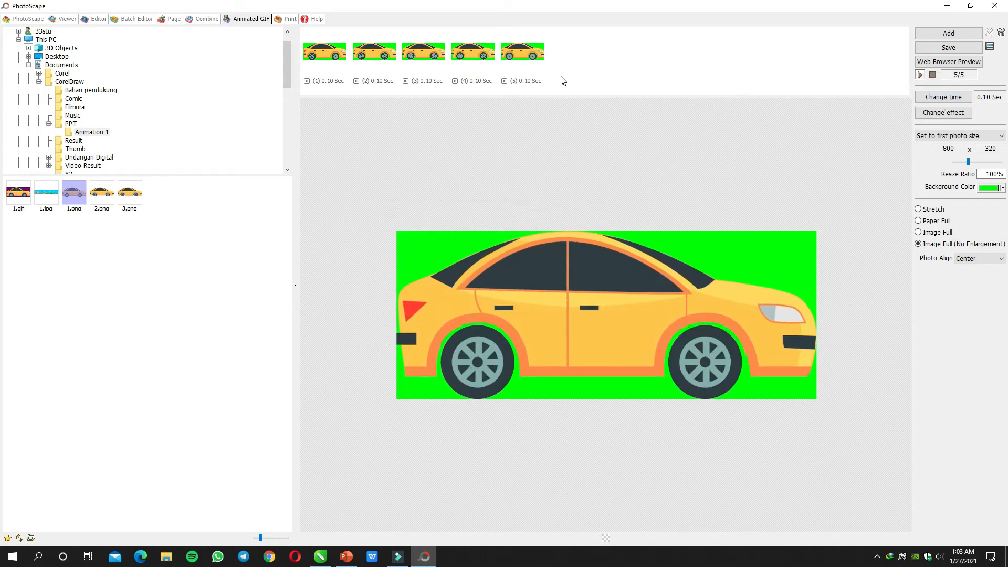
pyautogui.click(943, 97)
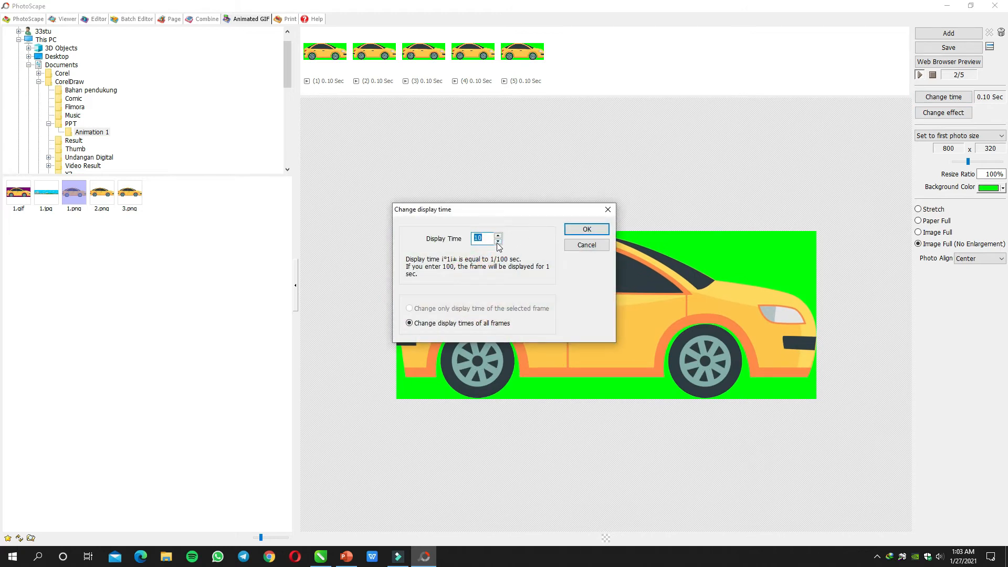
pyautogui.click(585, 230)
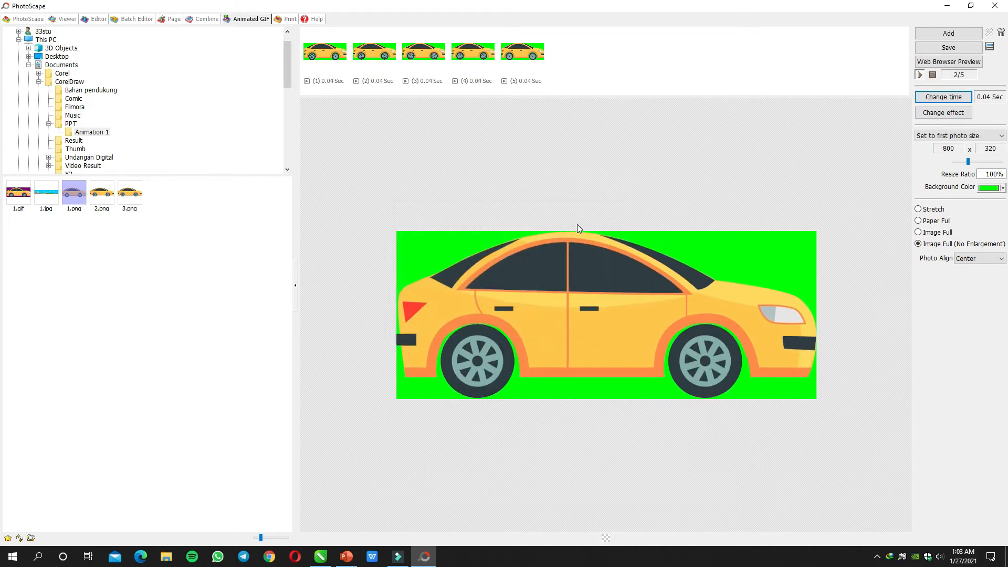
# Step: Save the animation as a GIF named 2 in the Animation 1 folder
pyautogui.click(943, 48)
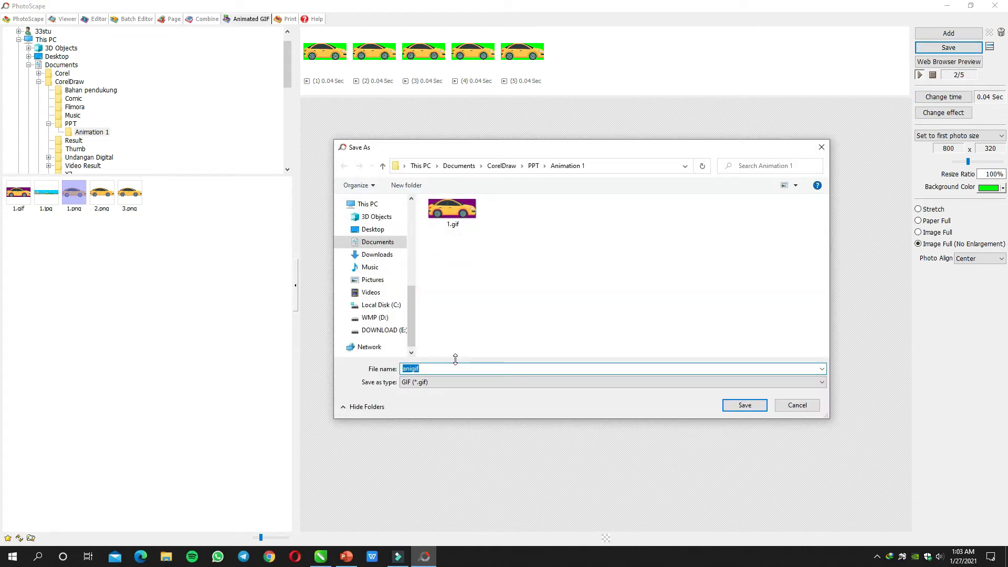
pyautogui.write('1')
pyautogui.press('BackSpace')
pyautogui.write('2')
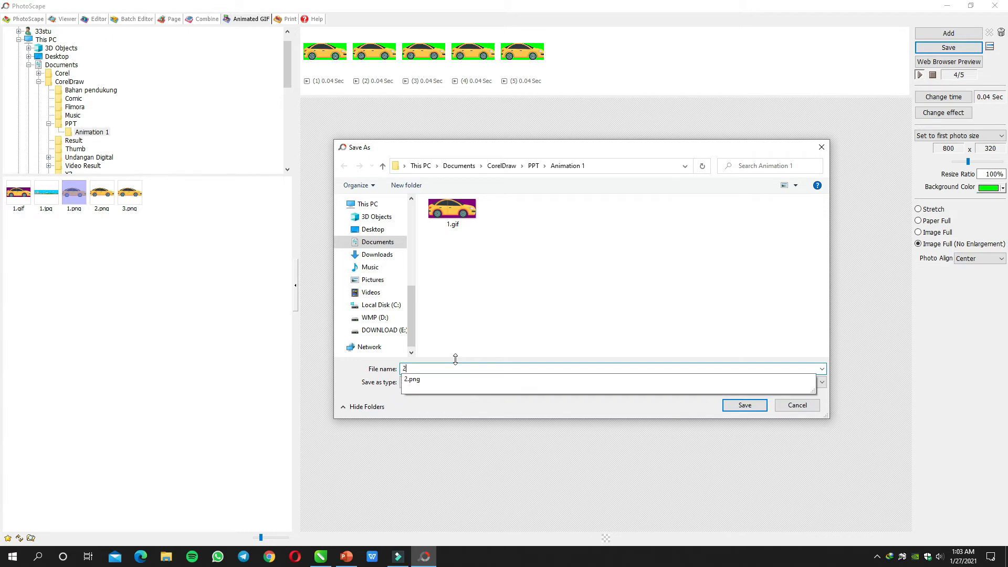
pyautogui.press('Return')
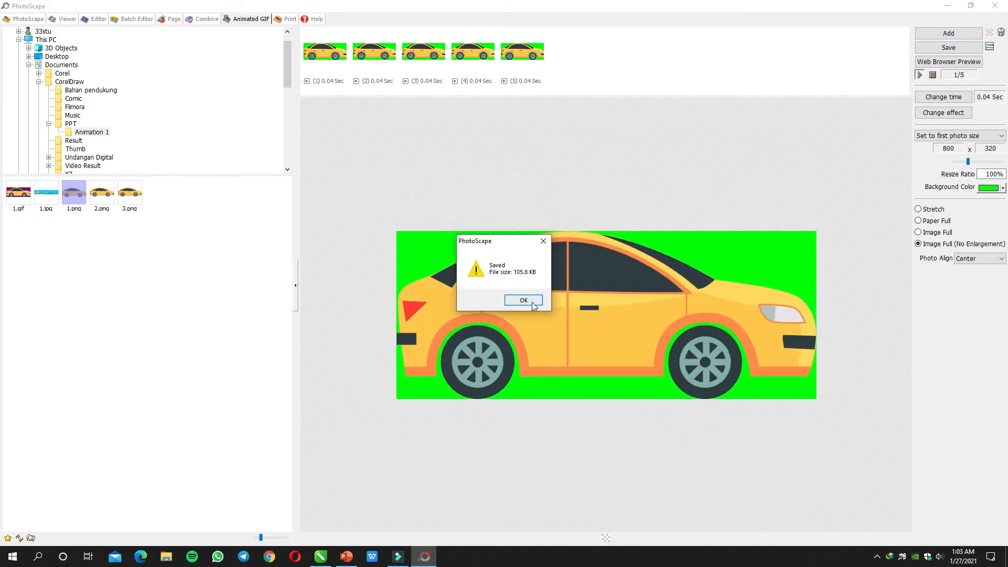
pyautogui.click(523, 300)
# Step: Open the Animation 1 folder in File Explorer and preview 2.gif, closing the preview when done
pyautogui.press('super+e')
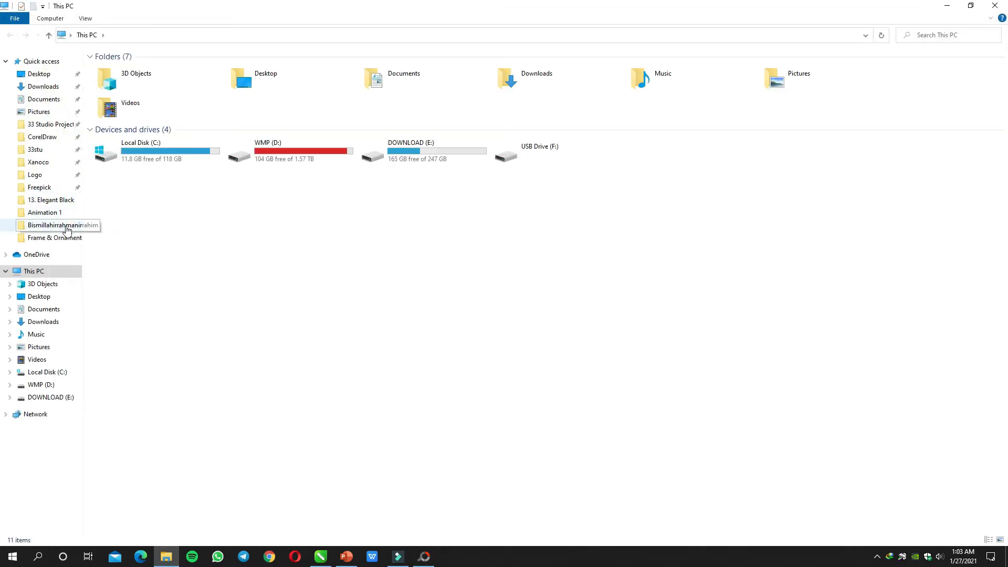
pyautogui.click(47, 212)
pyautogui.click(227, 141)
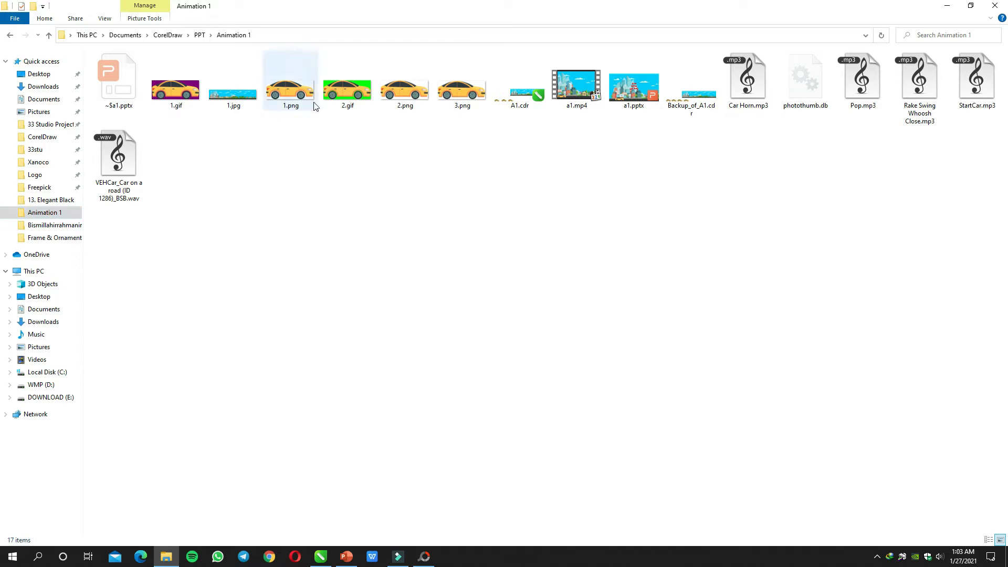
pyautogui.doubleClick(349, 90)
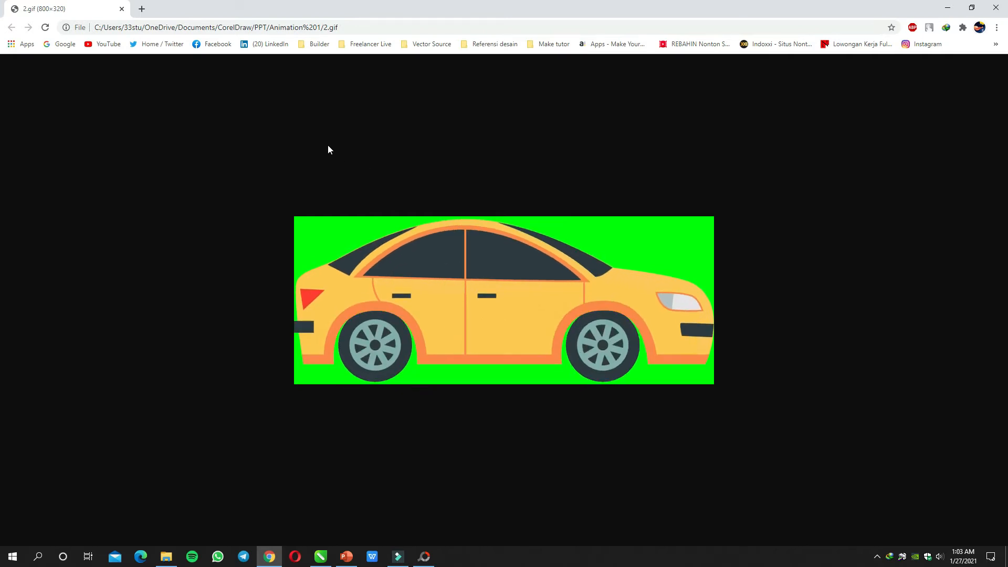
pyautogui.click(122, 9)
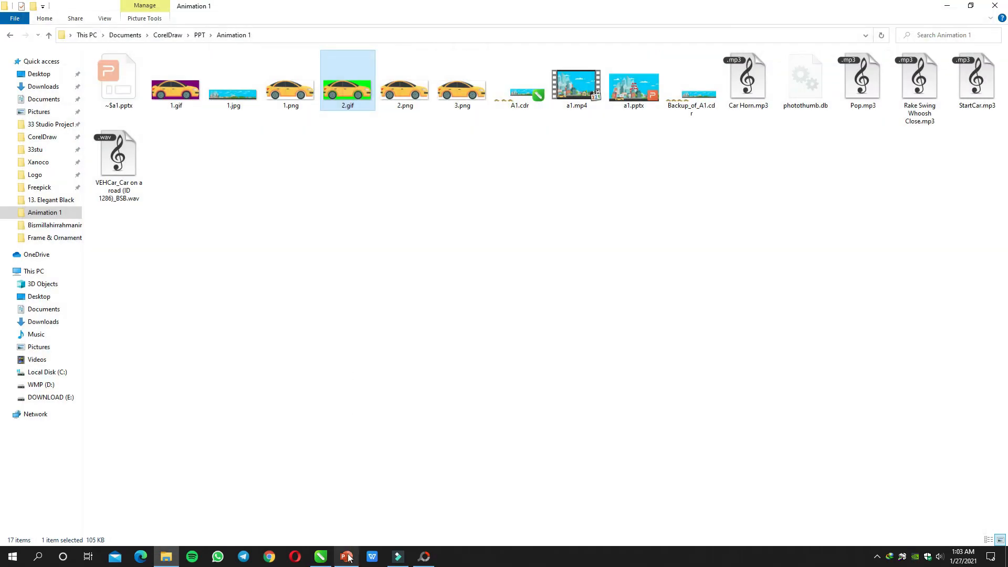
# Step: Switch to PowerPoint, create a blank presentation, and clear its title and subtitle placeholders and the design suggestions
pyautogui.click(348, 557)
pyautogui.click(15, 25)
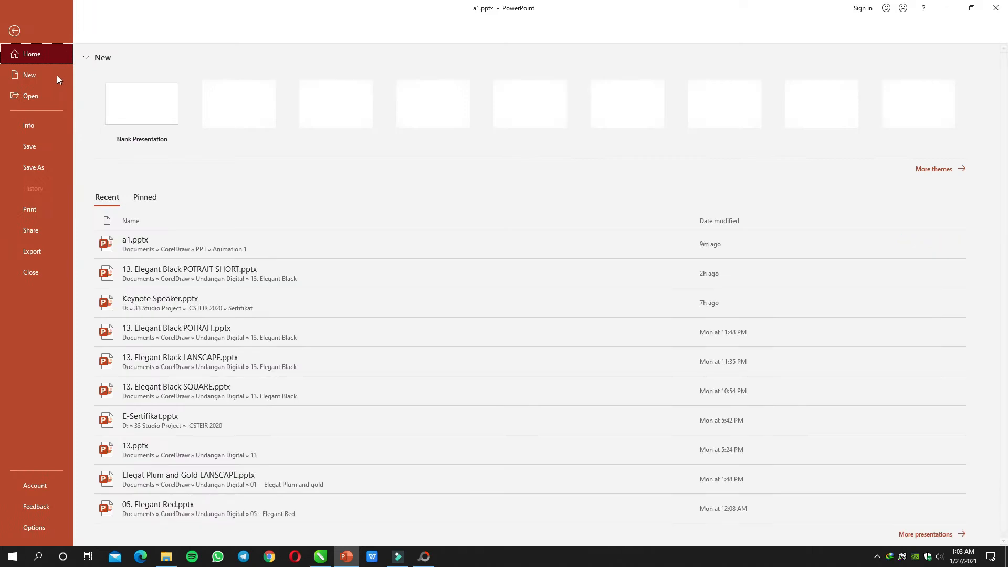
pyautogui.click(131, 117)
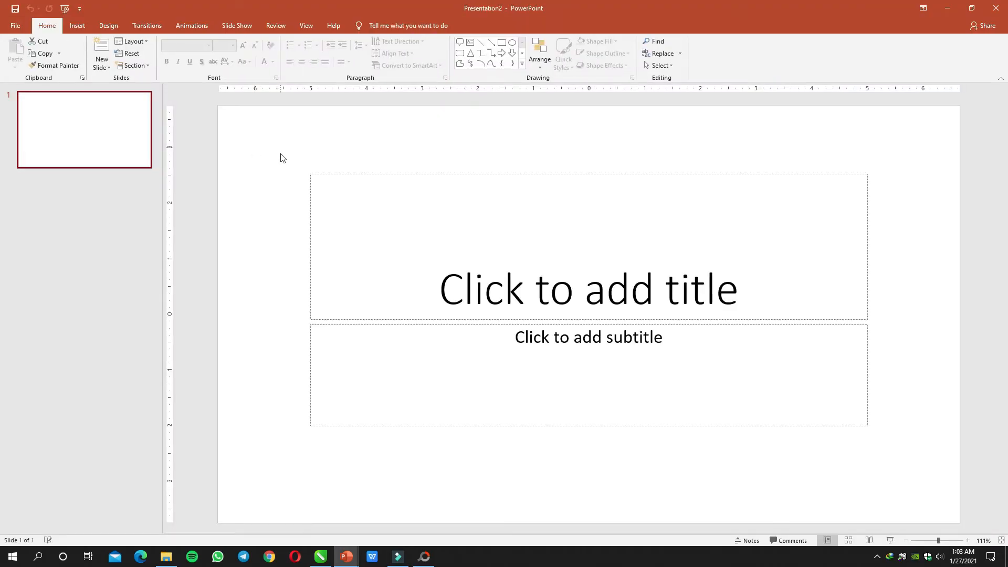
pyautogui.hotkey('ctrl', 'a')
pyautogui.press('Delete')
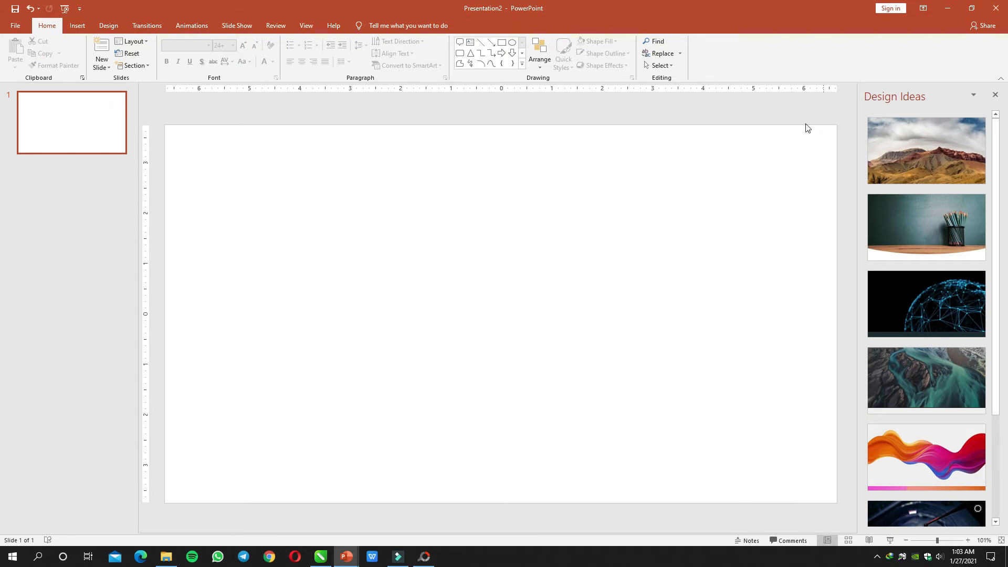
pyautogui.click(995, 95)
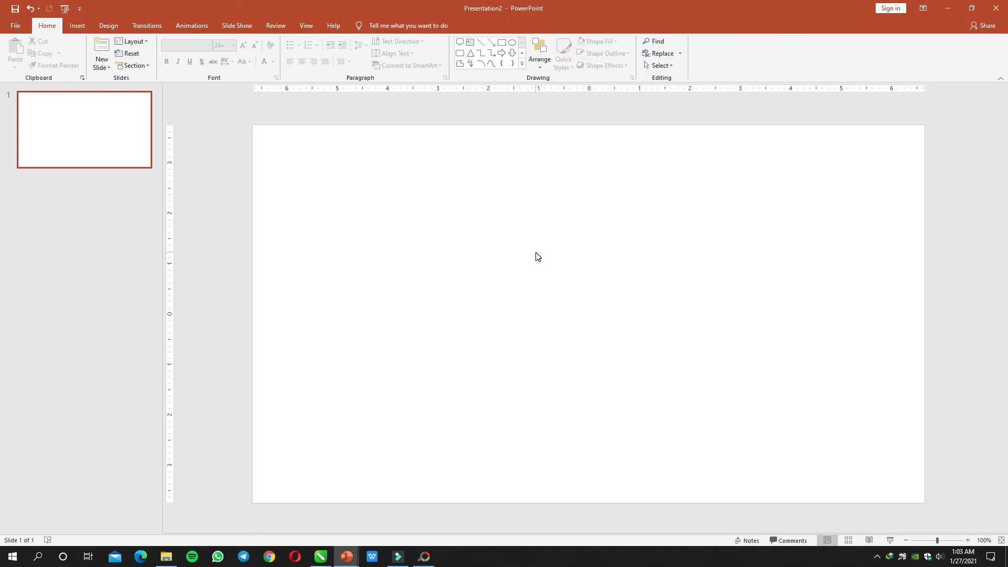
# Step: Switch to CorelDRAW and select the wide cityscape background above the car rows
pyautogui.click(313, 558)
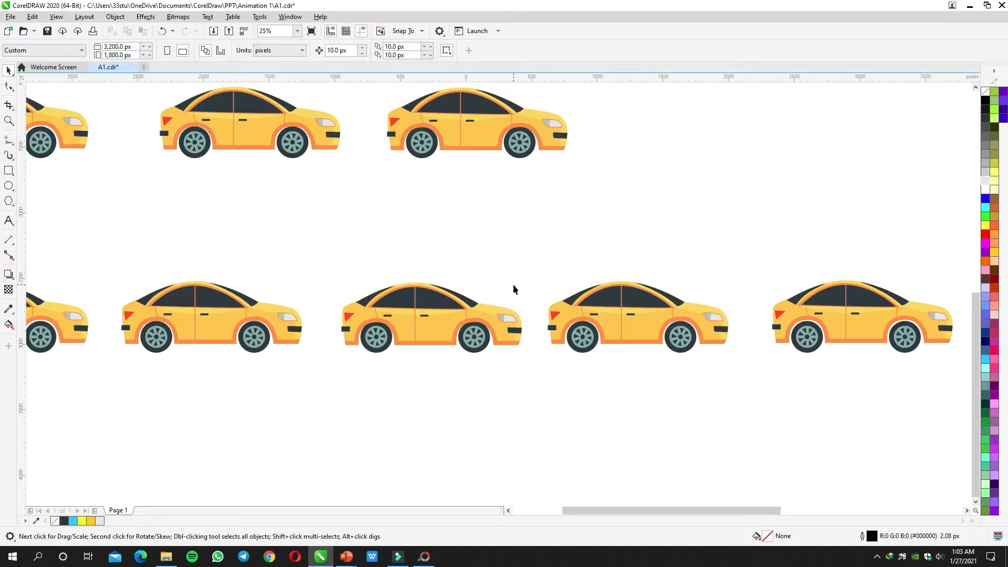
pyautogui.scroll(-3, 513, 286)
pyautogui.moveTo(540, 307); pyautogui.dragTo(471, 368)
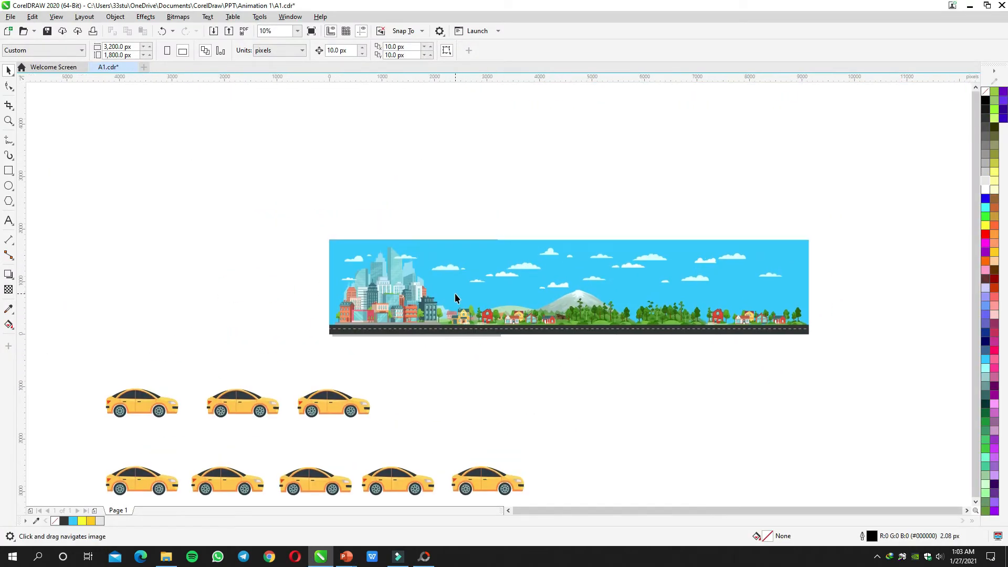
pyautogui.click(452, 292)
pyautogui.scroll(1, 453, 272)
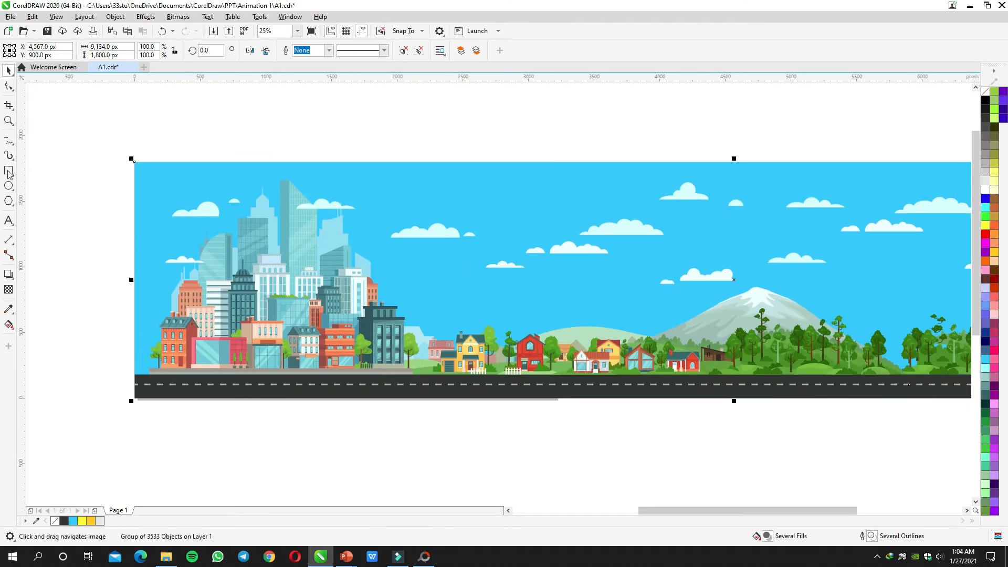
# Step: Try drawing a rectangle over the city end of the background, and delete it
pyautogui.moveTo(135, 162); pyautogui.dragTo(814, 392)
pyautogui.press('Delete')
pyautogui.press('space')
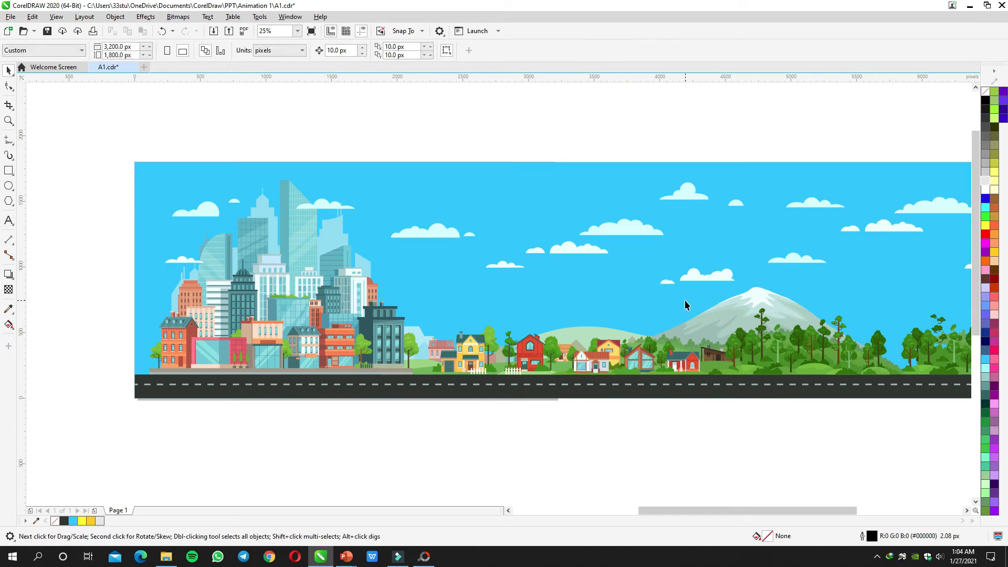
# Step: Examine the wide cityscape background from the city end to the houses at its far end
pyautogui.click(656, 294)
pyautogui.moveTo(657, 294); pyautogui.dragTo(609, 294)
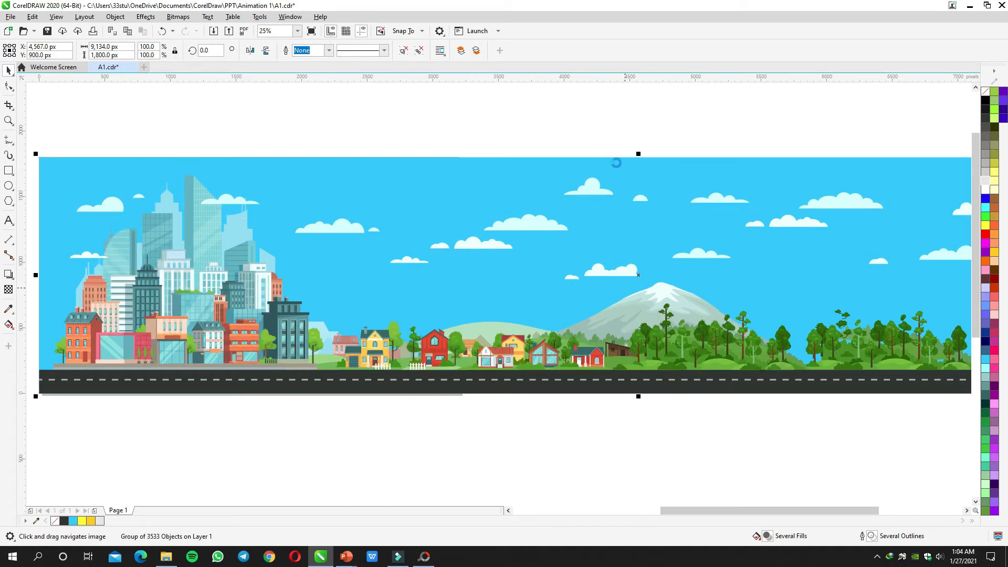
pyautogui.click(618, 137)
pyautogui.scroll(-1, 628, 221)
pyautogui.scroll(1, 658, 228)
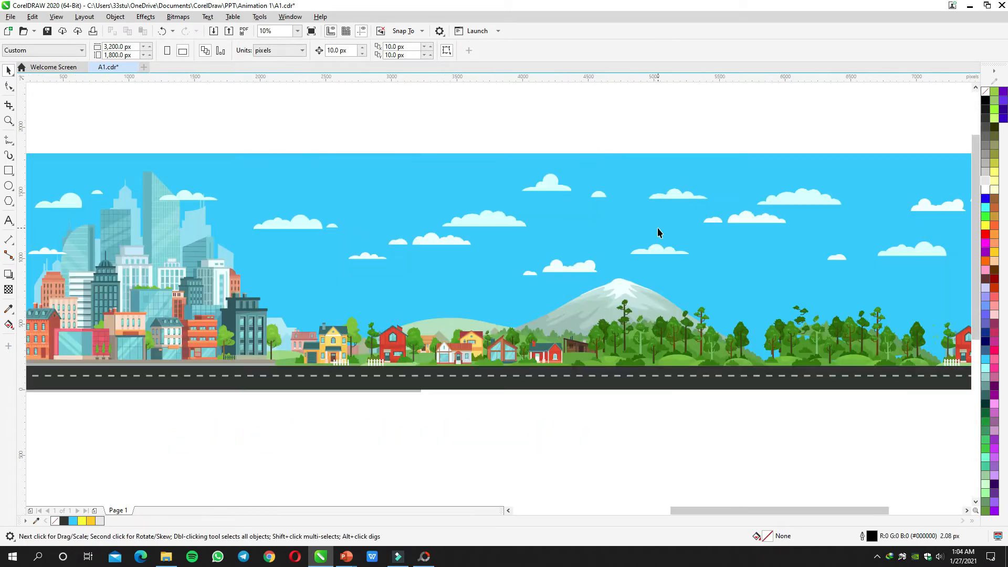
pyautogui.scroll(-1, 399, 215)
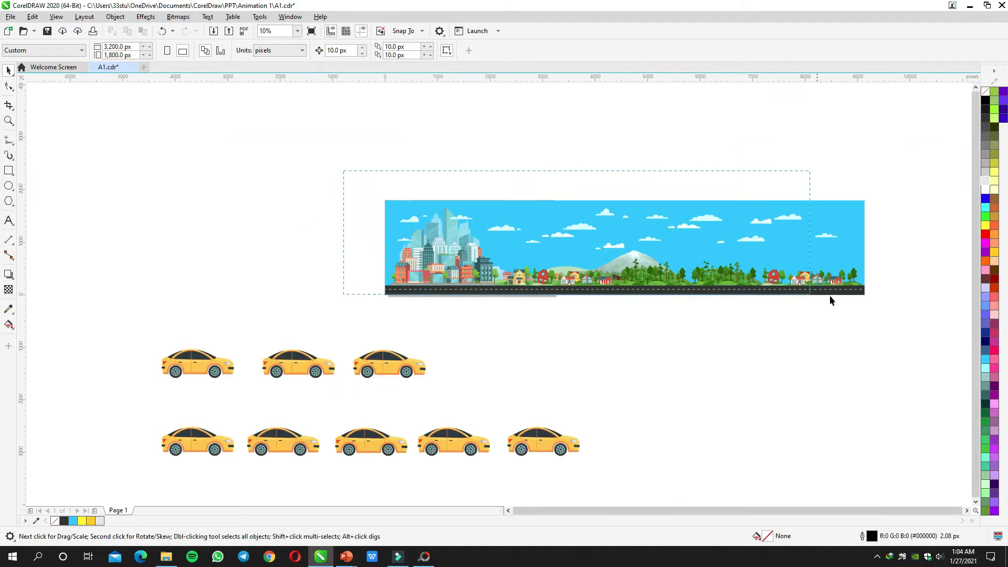
pyautogui.scroll(1, 651, 258)
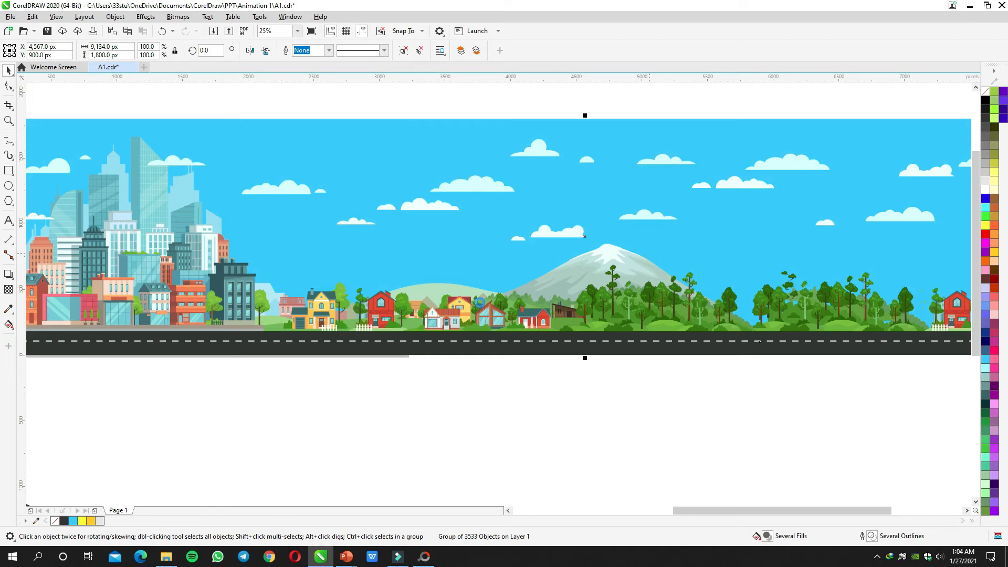
# Step: Open 1.jpg from the Animation 1 folder in Windows Photo Viewer, inspect the background closely, and close the viewer
pyautogui.click(169, 555)
pyautogui.click(490, 200)
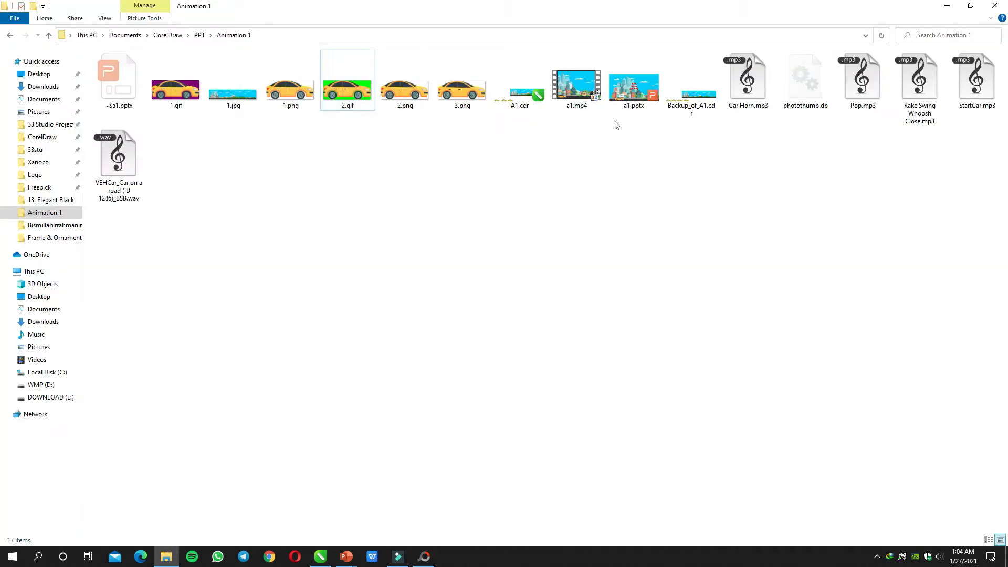
pyautogui.doubleClick(245, 102)
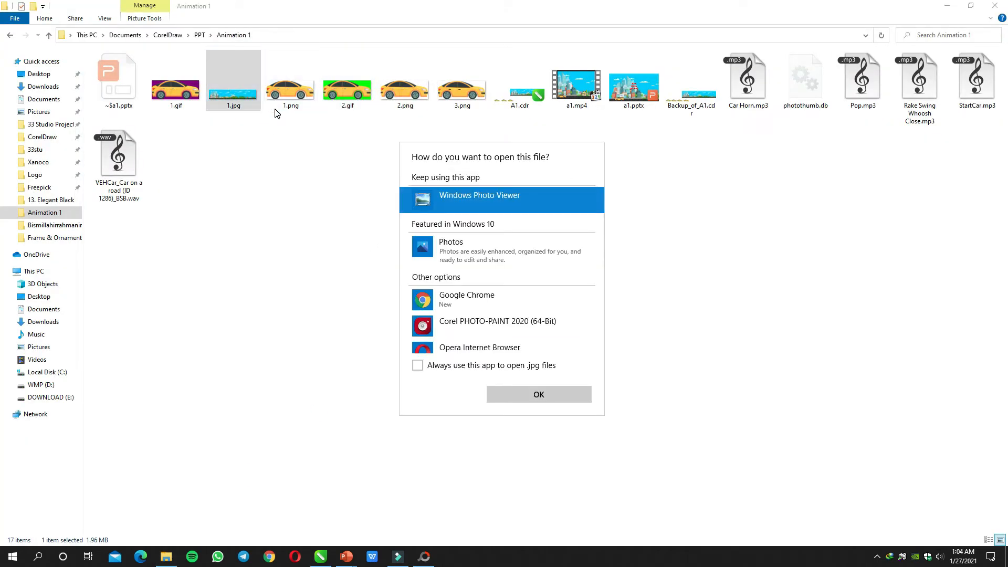
pyautogui.click(513, 395)
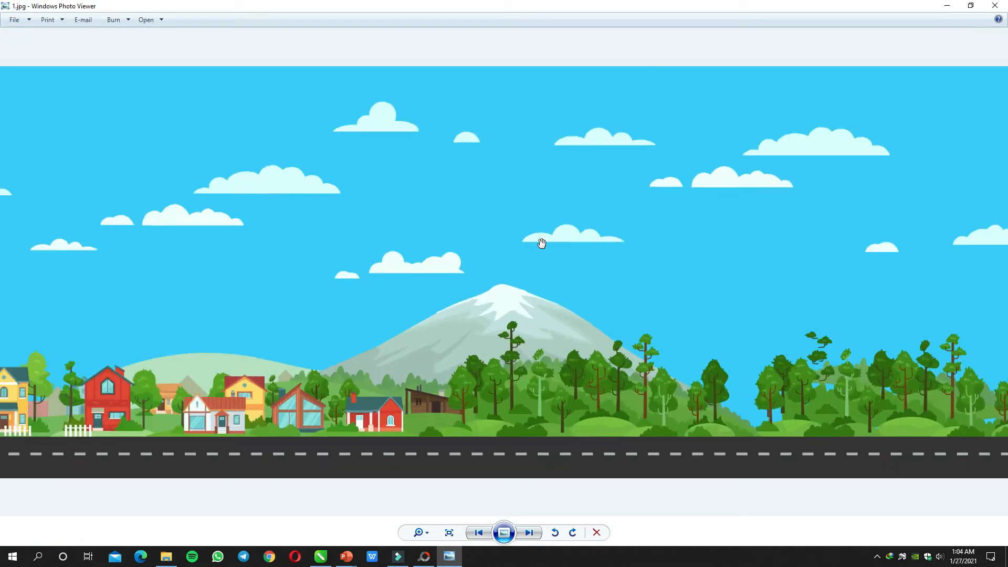
pyautogui.scroll(-6, 541, 243)
pyautogui.click(1005, 5)
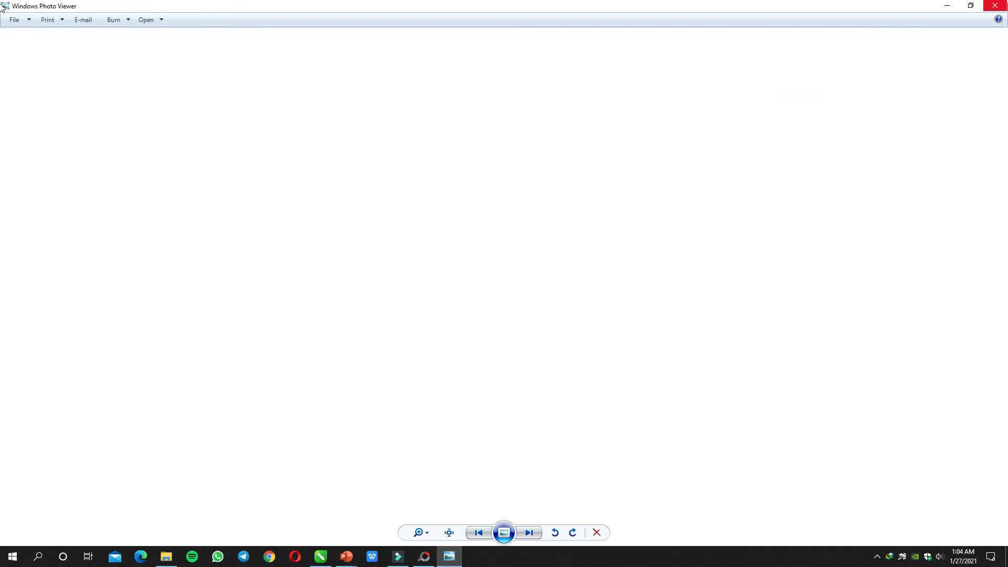
# Step: Switch to the blank PowerPoint presentation and insert the 1.jpg cityscape picture on the slide
pyautogui.hotkey('alt', 'Tab')
pyautogui.hotkey('alt', 'Tab')
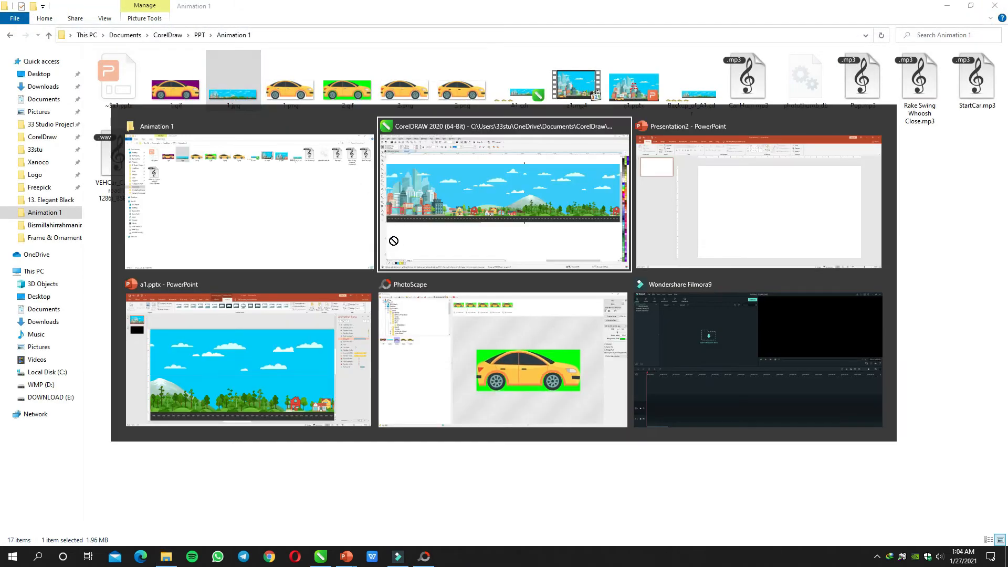
pyautogui.hotkey('ctrl', 'v')
pyautogui.scroll(-7, 517, 257)
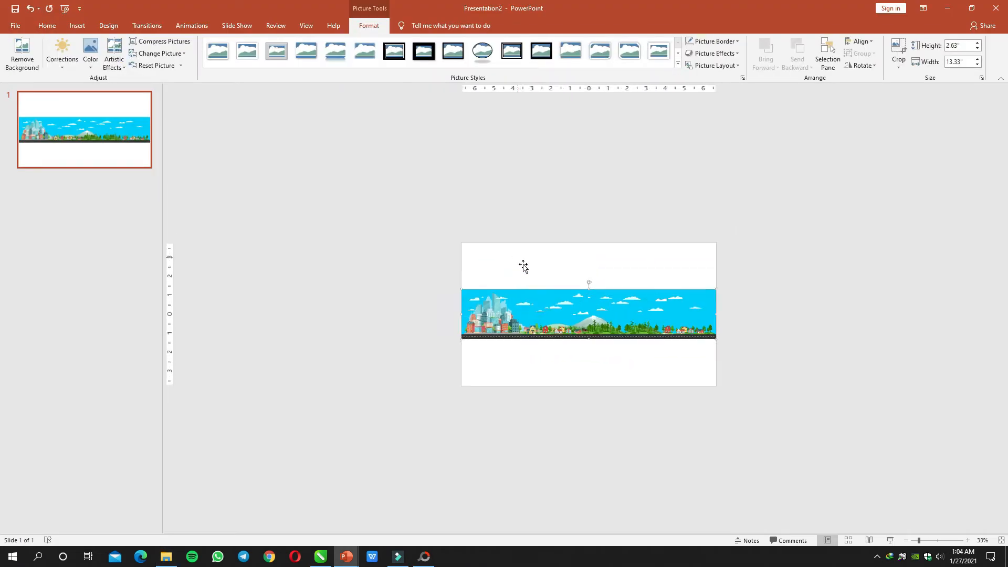
# Step: Enlarge the cityscape picture to 7.5" high and 38.06" wide, with its city end on the slide and the rest extending beyond it
pyautogui.moveTo(535, 309); pyautogui.dragTo(637, 309)
pyautogui.moveTo(582, 293); pyautogui.dragTo(530, 253)
pyautogui.moveTo(446, 288); pyautogui.dragTo(642, 288)
pyautogui.moveTo(371, 282)
pyautogui.mouseDown()
pyautogui.moveTo(288, 278)
pyautogui.moveTo(363, 275)
pyautogui.mouseUp()
pyautogui.click(364, 275)
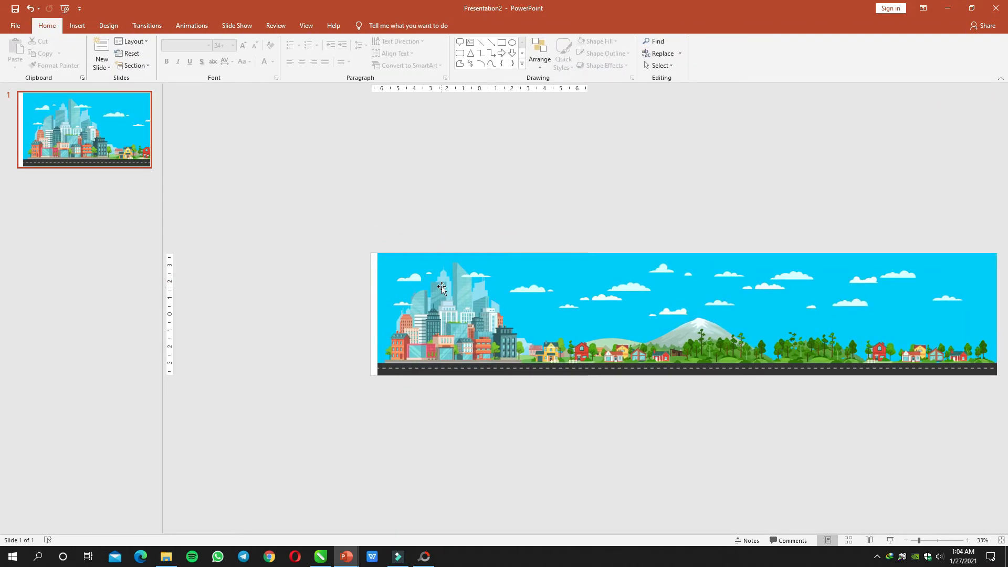
# Step: Move the cityscape picture down so it starts about a third of the way down the slide, and show the slide transition options
pyautogui.moveTo(443, 282); pyautogui.dragTo(436, 322)
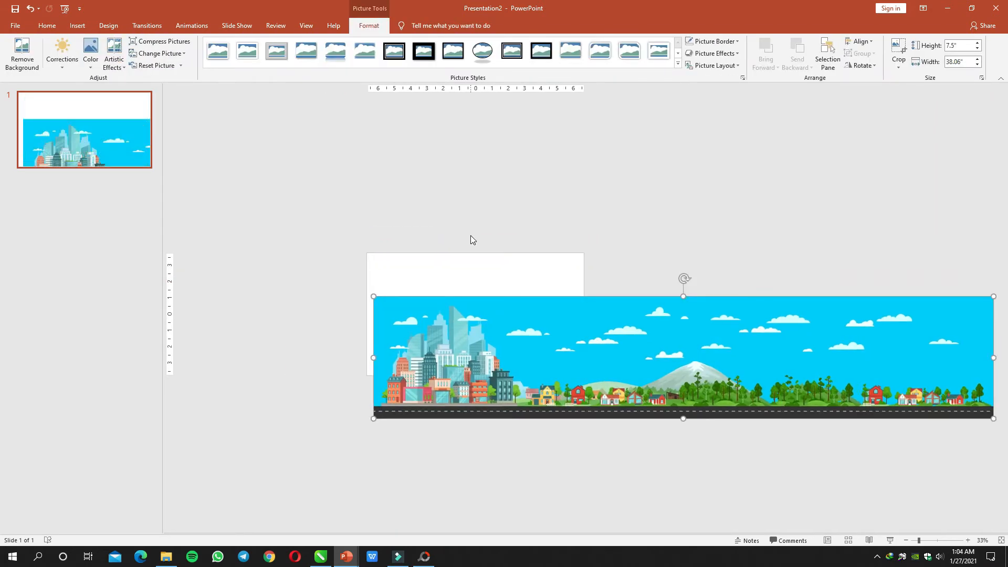
pyautogui.keyDown('ctrl'); pyautogui.scroll(3, 471, 235); pyautogui.keyUp('ctrl')
pyautogui.moveTo(518, 525); pyautogui.dragTo(370, 525)
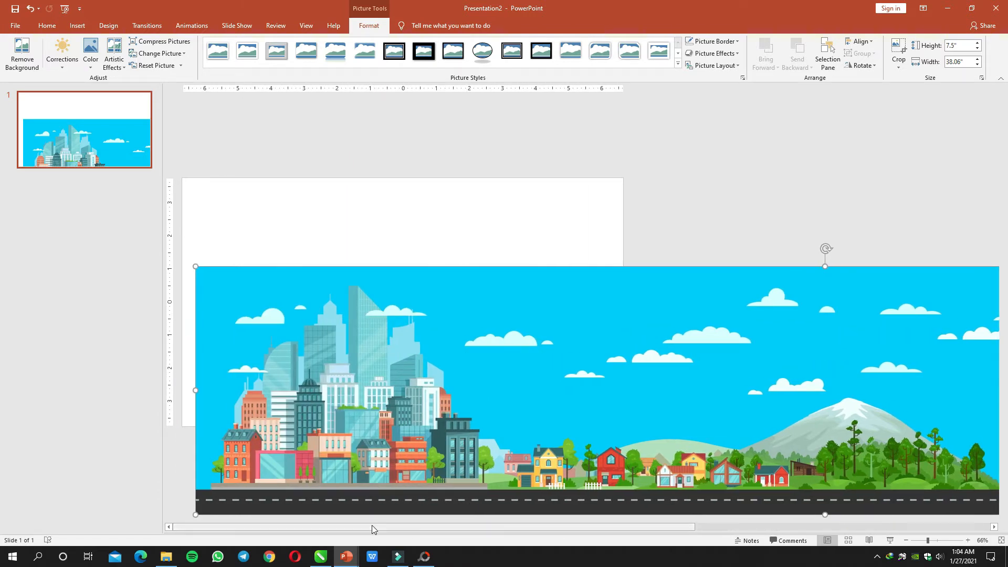
pyautogui.click(107, 28)
pyautogui.click(145, 30)
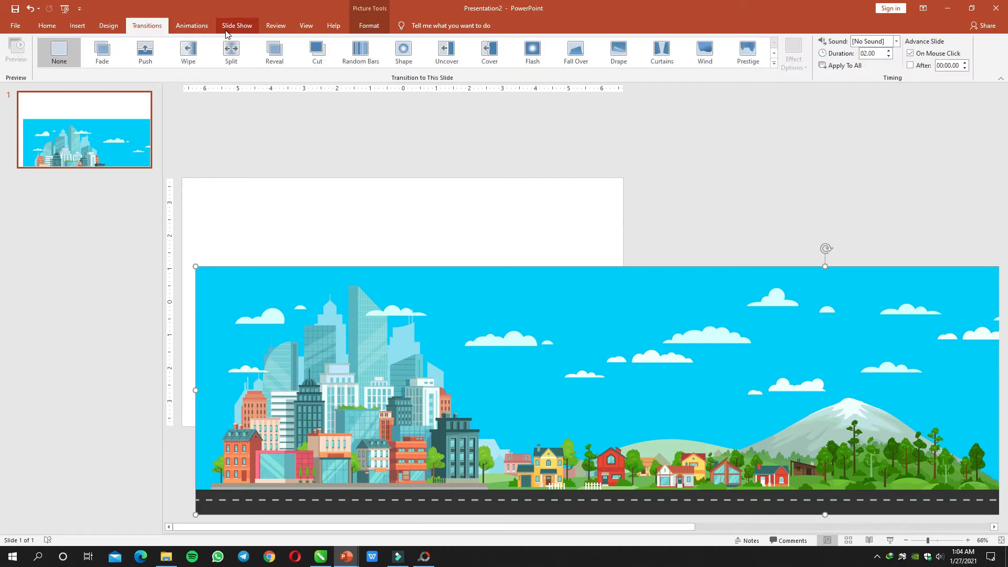
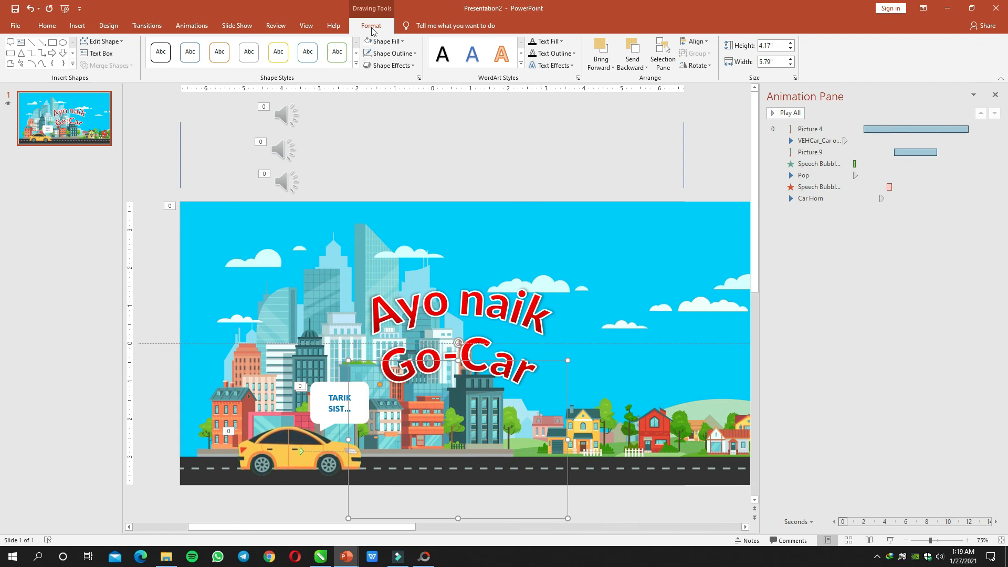
# Step: Preview exciting entrance effects such as Spiral In, Pinwheel and Whip on the "Ayo naik Go-Car" text, and add Bounce
pyautogui.click(194, 26)
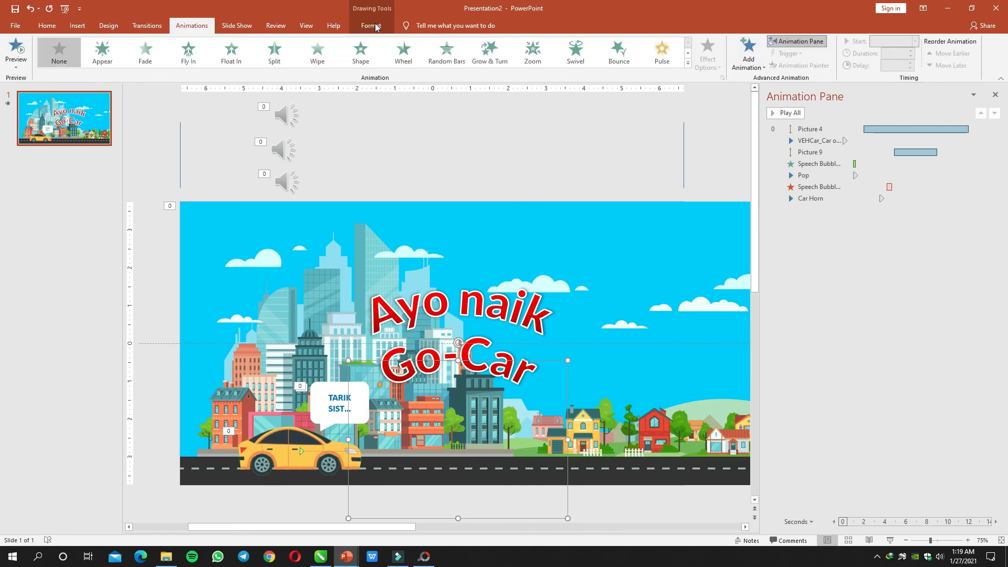
pyautogui.click(741, 63)
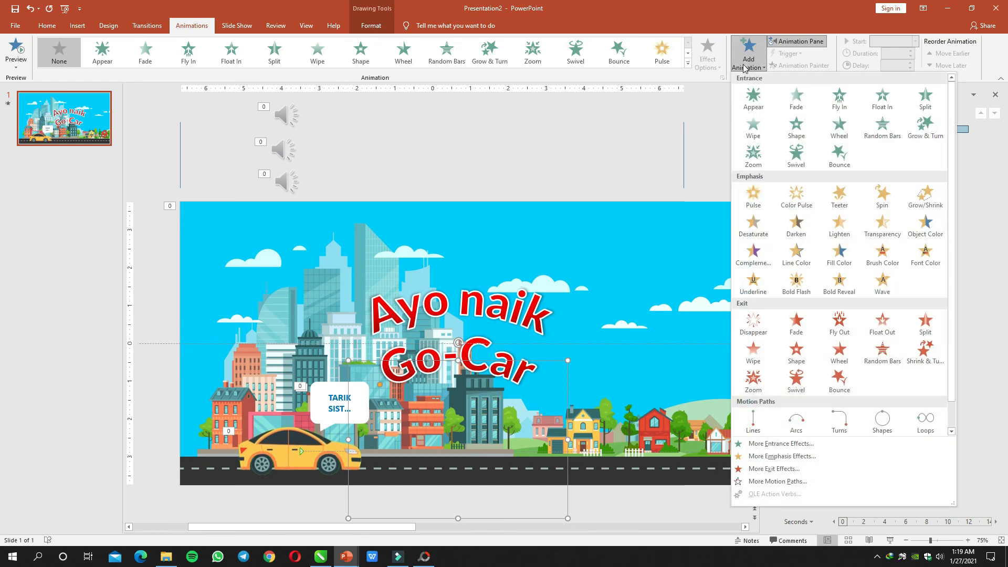
pyautogui.click(766, 443)
pyautogui.moveTo(521, 166); pyautogui.dragTo(685, 155)
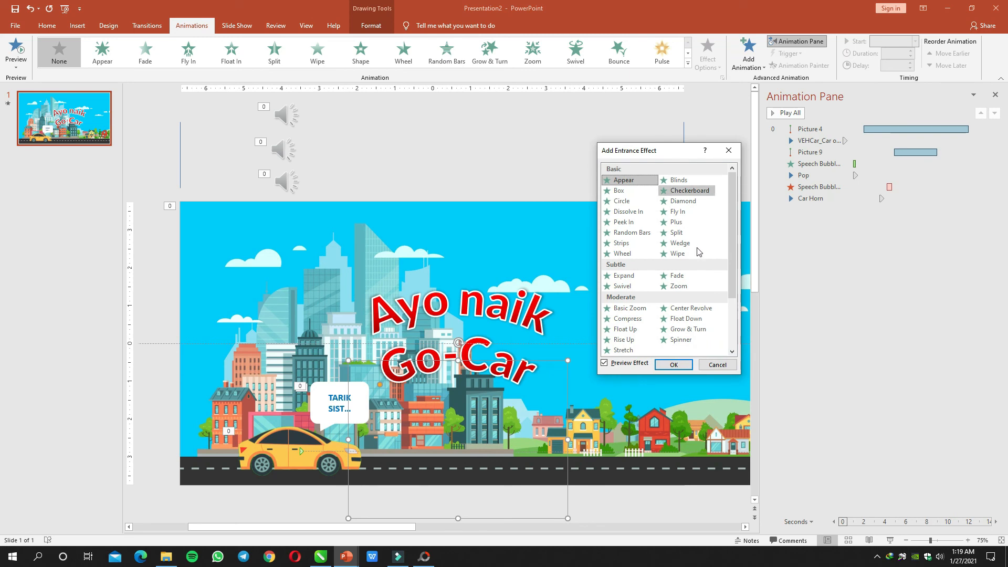
pyautogui.scroll(-3, 698, 252)
pyautogui.click(685, 344)
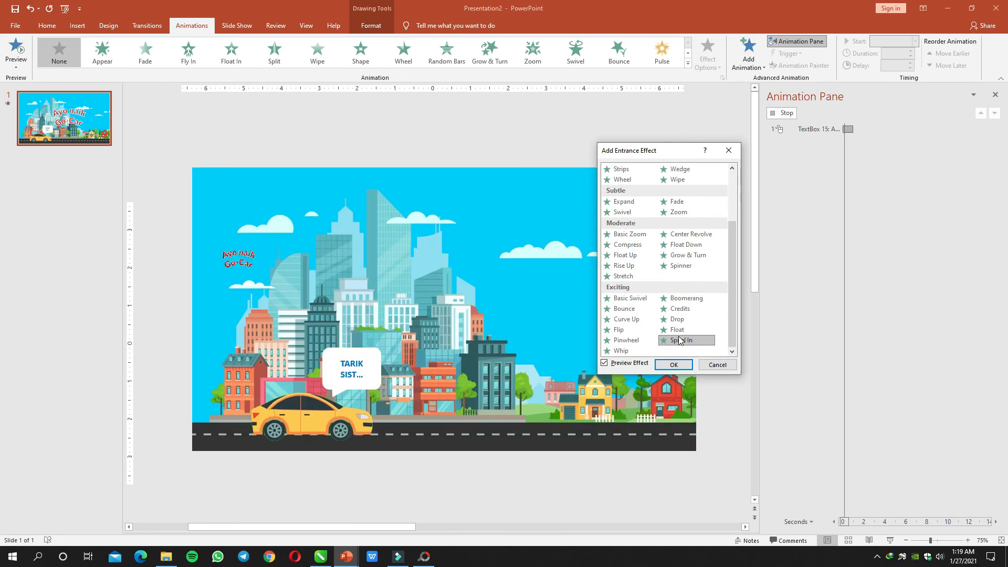
pyautogui.click(637, 344)
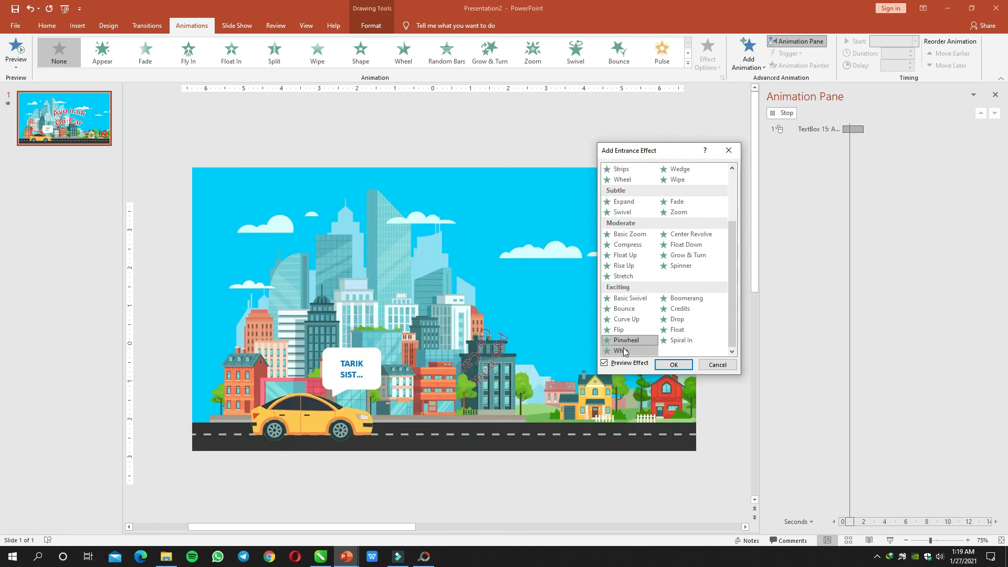
pyautogui.press('Down')
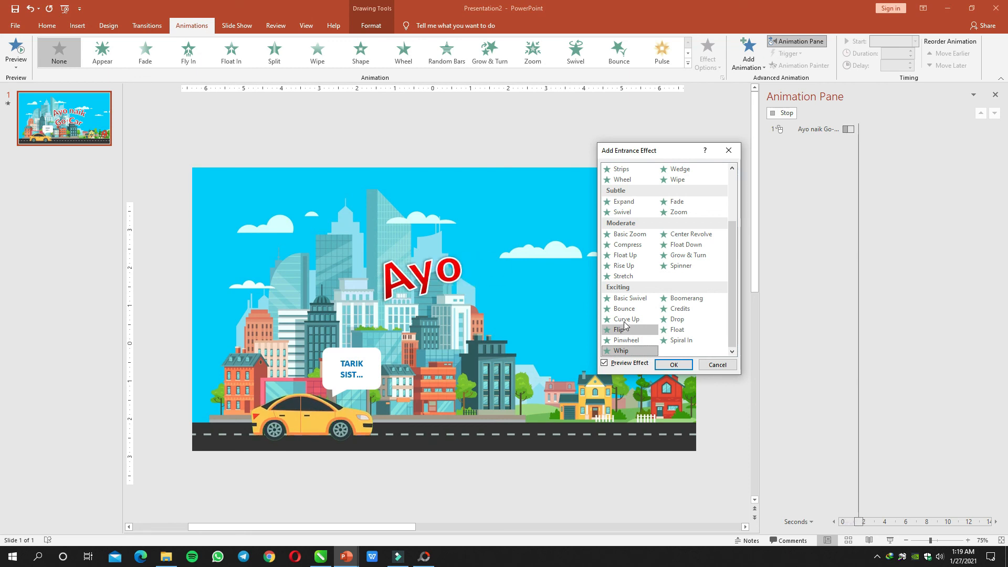
pyautogui.click(630, 319)
pyautogui.click(633, 312)
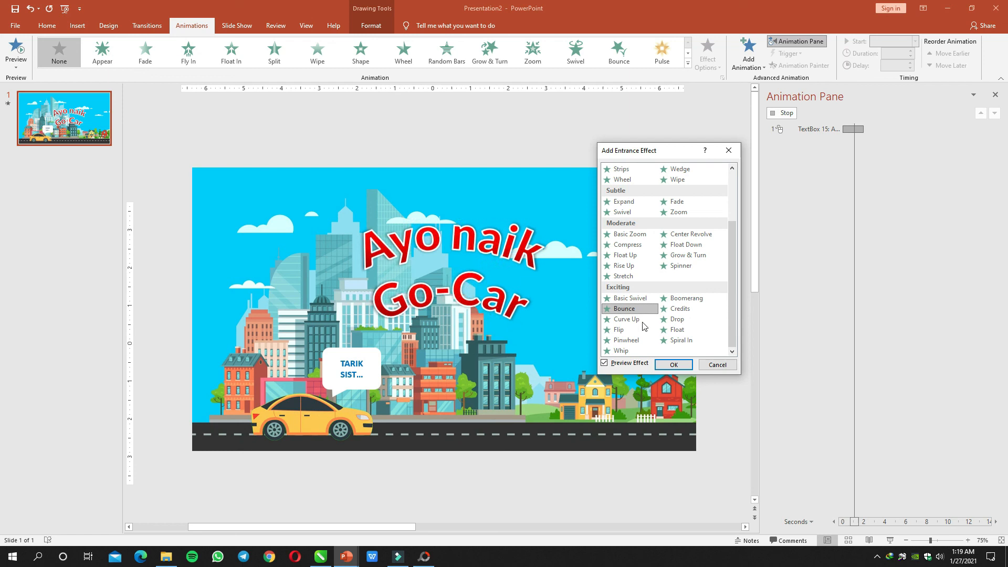
pyautogui.click(673, 364)
# Step: Set the text's Bounce effect to start with the previous animation after a 4.70 s delay, and shorten its duration
pyautogui.click(995, 210)
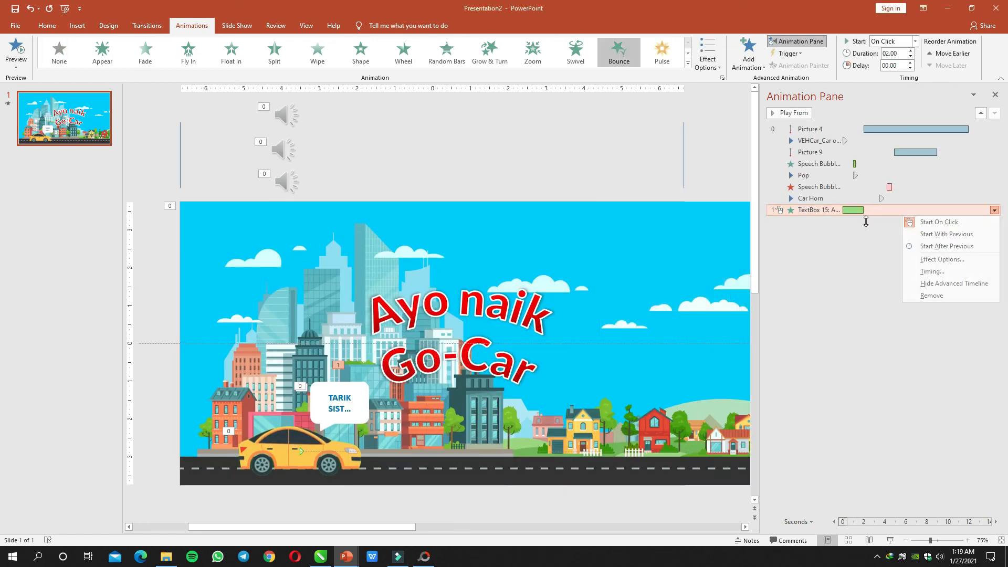
pyautogui.click(920, 240)
pyautogui.moveTo(888, 212); pyautogui.dragTo(901, 210)
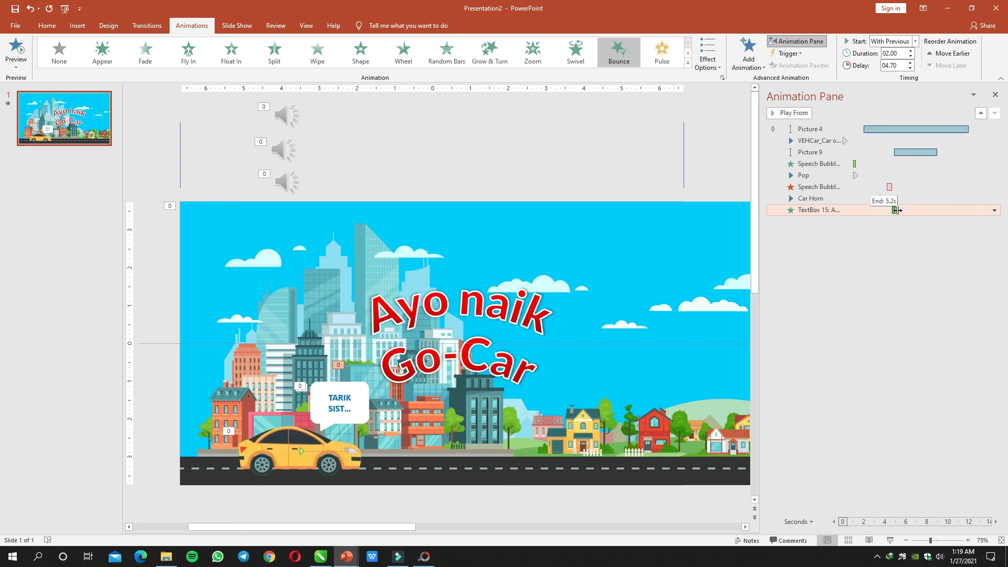
pyautogui.moveTo(895, 210); pyautogui.dragTo(895, 210)
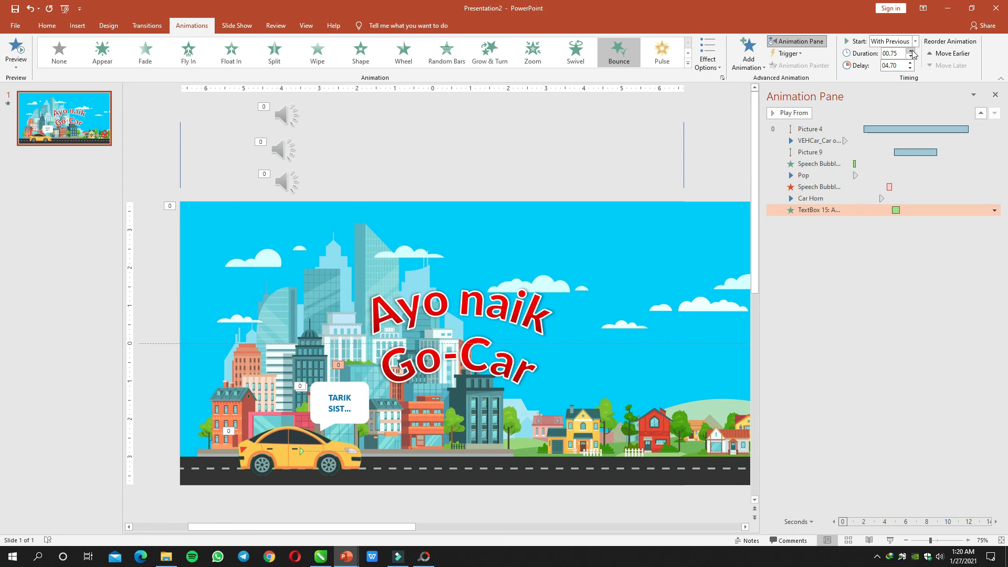
pyautogui.click(833, 259)
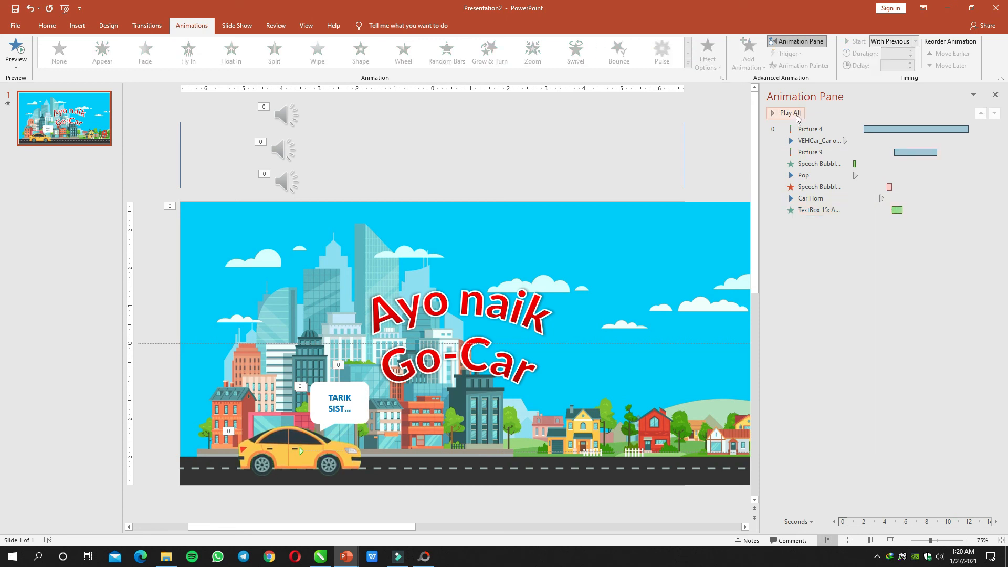
# Step: Play all the slide's animations, and check the inserted sounds and the timing of the car's motion path
pyautogui.click(791, 113)
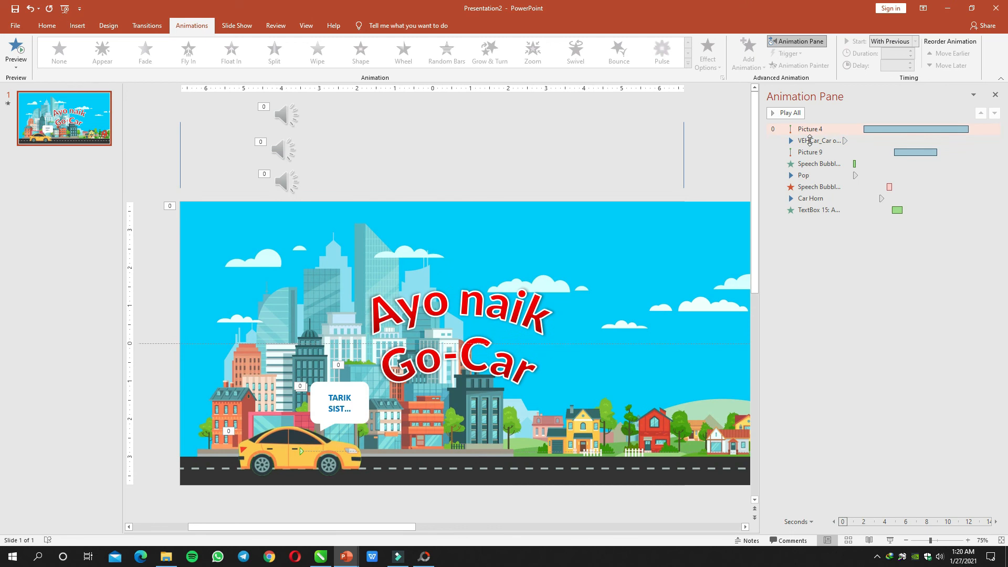
pyautogui.click(299, 190)
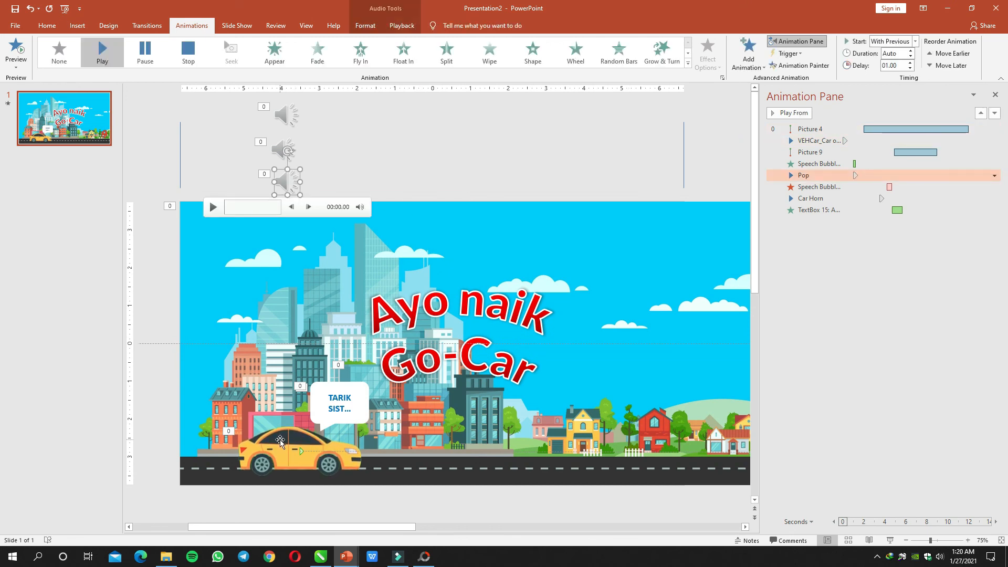
pyautogui.click(280, 149)
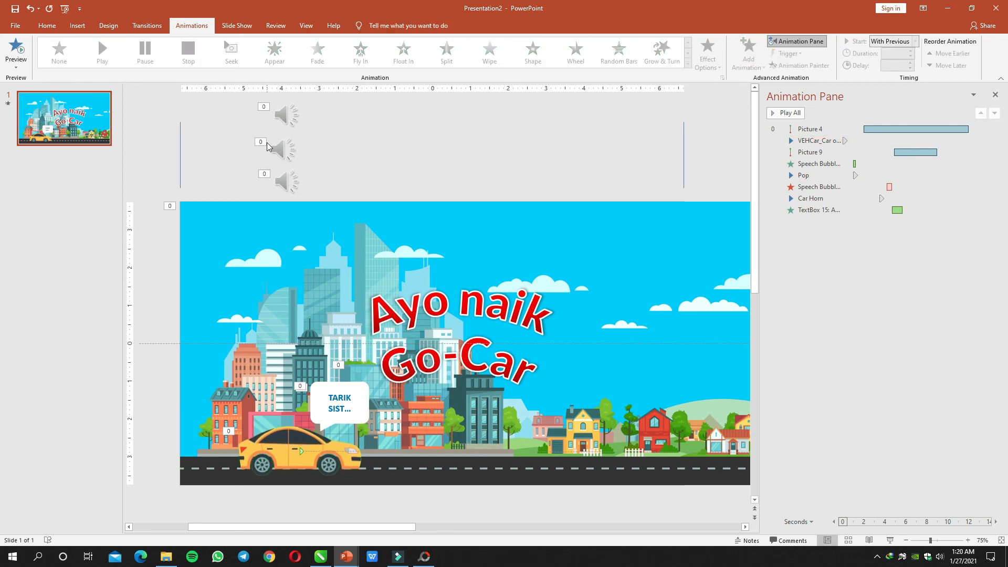
pyautogui.click(937, 153)
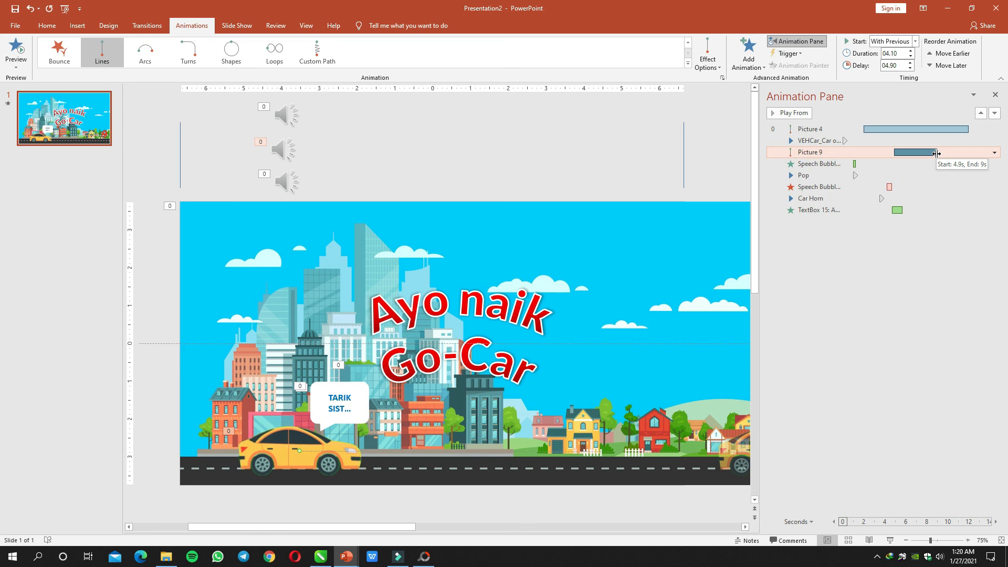
# Step: Trim the "VEHCar_Car on a road" audio to end at 00:09.146
pyautogui.click(282, 151)
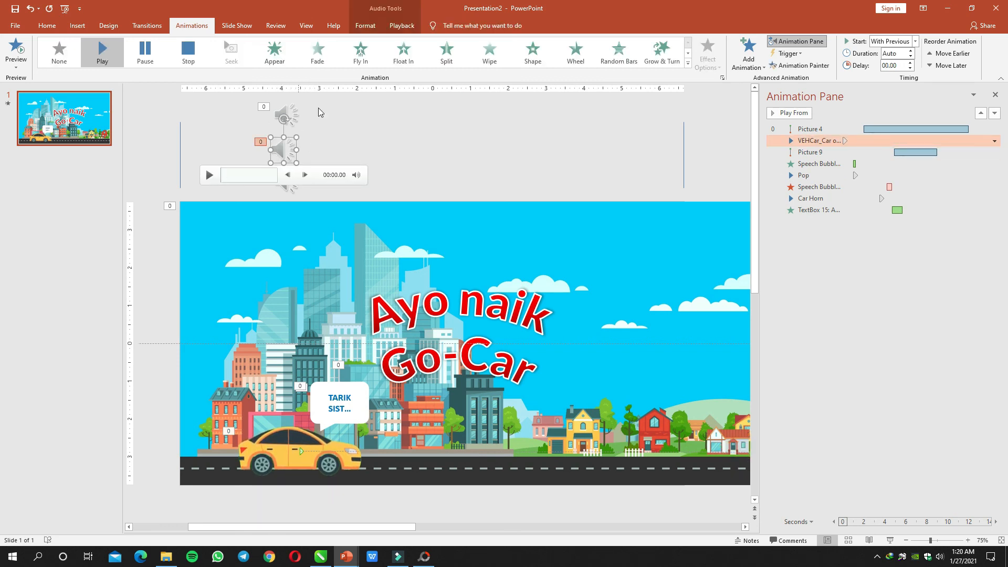
pyautogui.click(401, 25)
pyautogui.click(116, 55)
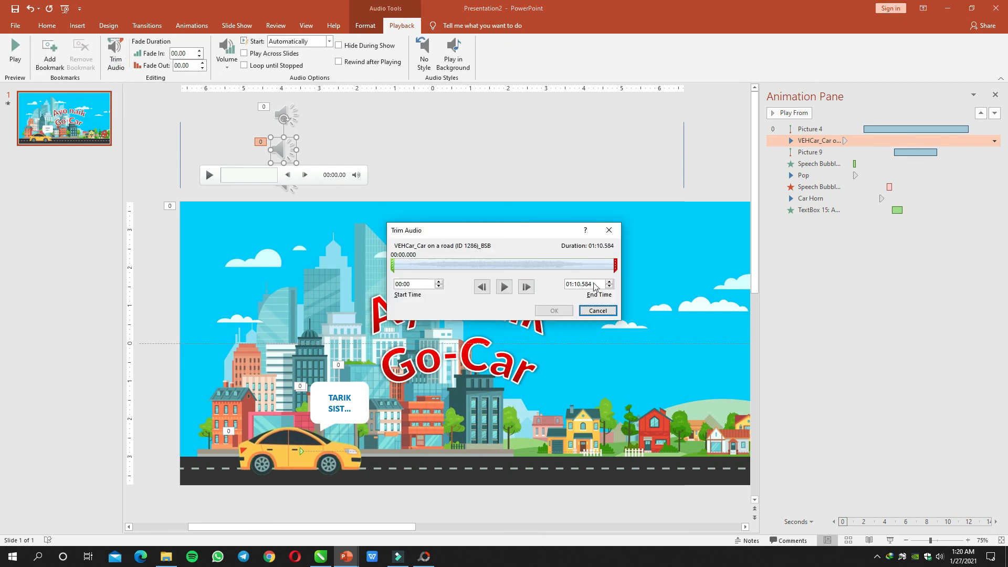
pyautogui.moveTo(614, 267); pyautogui.dragTo(445, 265)
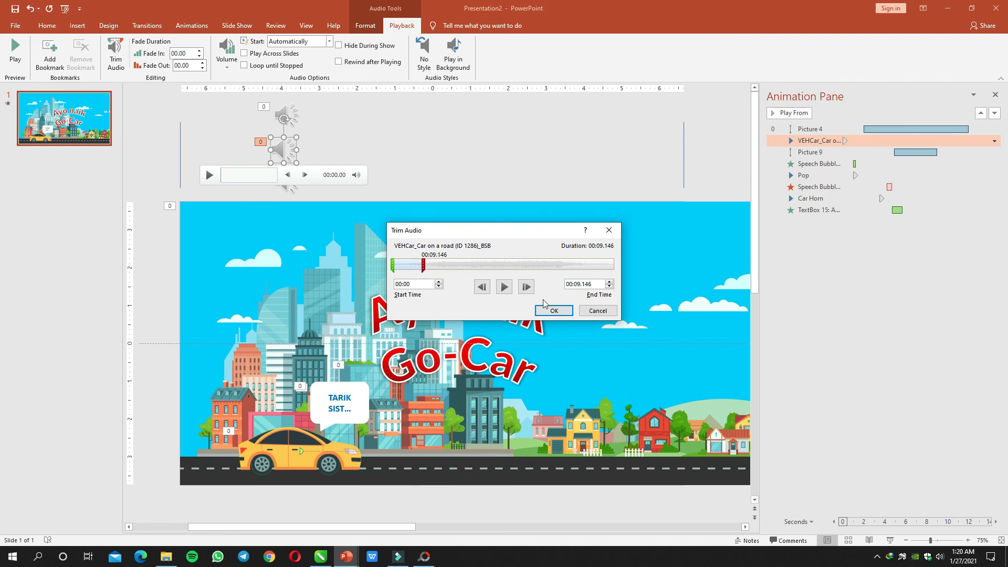
pyautogui.click(554, 311)
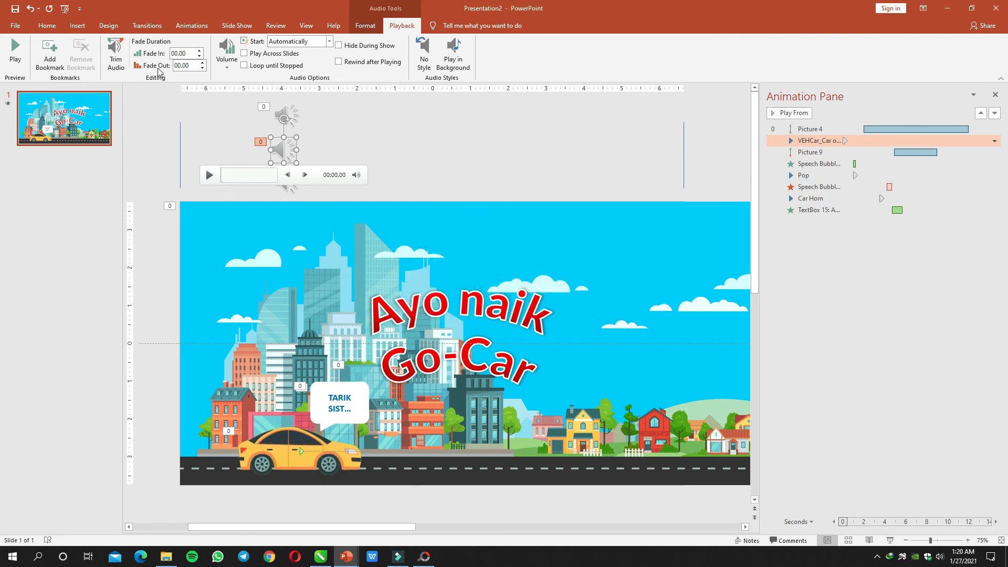
# Step: Increase the fade-out duration of the car-on-a-road audio, and deselect it
pyautogui.click(203, 62)
pyautogui.click(202, 61)
pyautogui.click(394, 137)
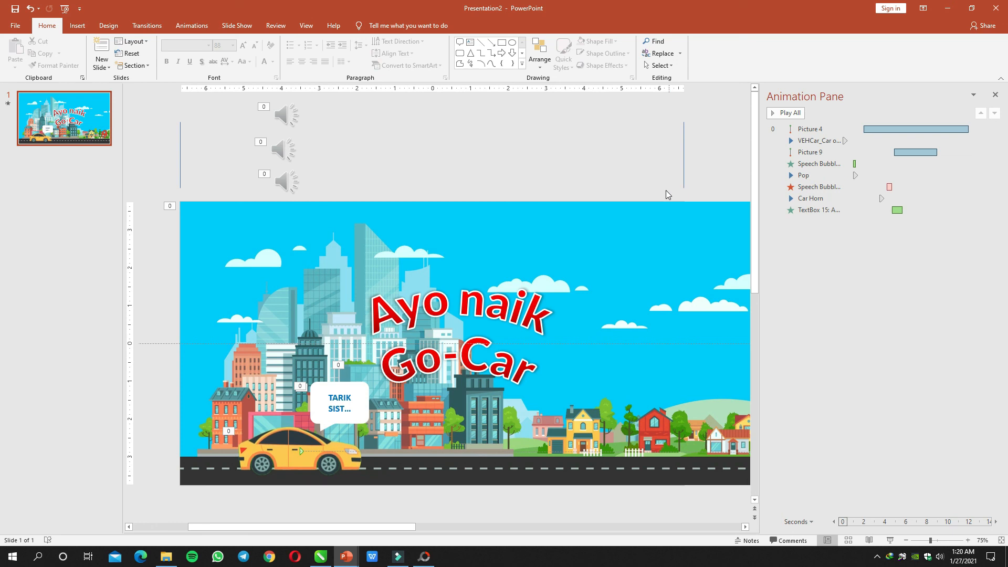
# Step: Play the slide's animations, and align the "Ayo naik Go-Car" text box to the slide's horizontal center
pyautogui.click(779, 113)
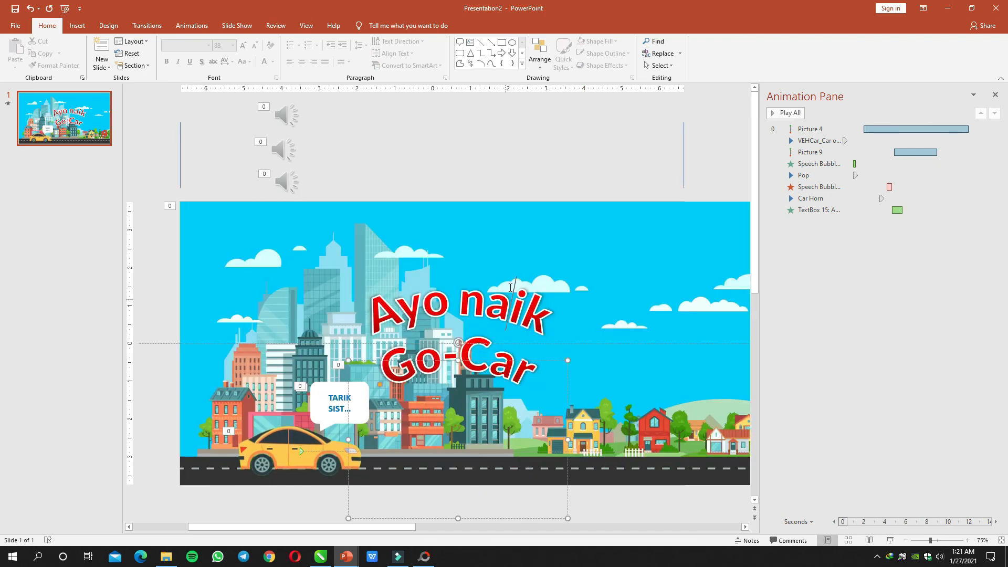
pyautogui.click(540, 52)
pyautogui.moveTo(565, 203)
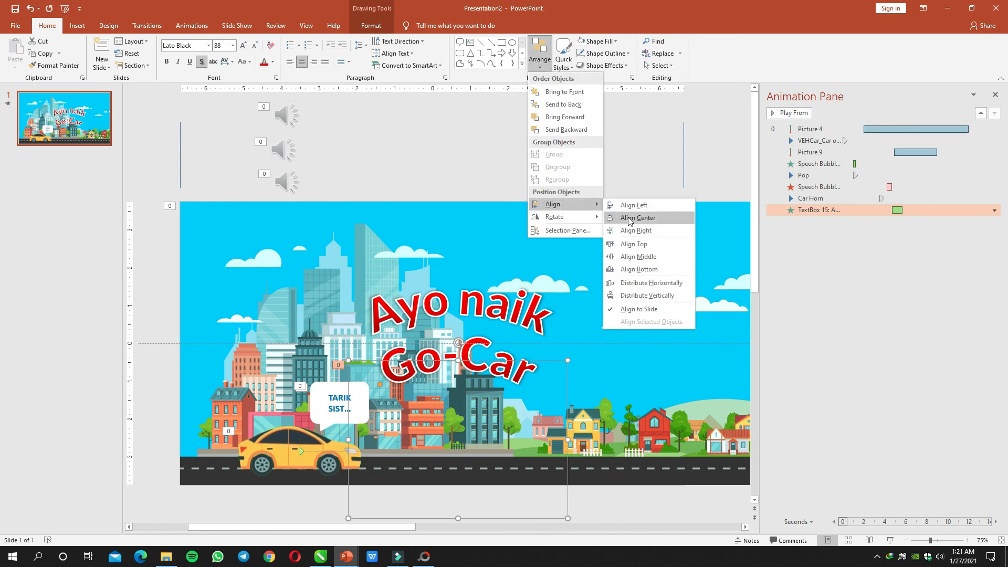
pyautogui.click(636, 218)
pyautogui.click(571, 171)
pyautogui.hotkey('ctrl', 's')
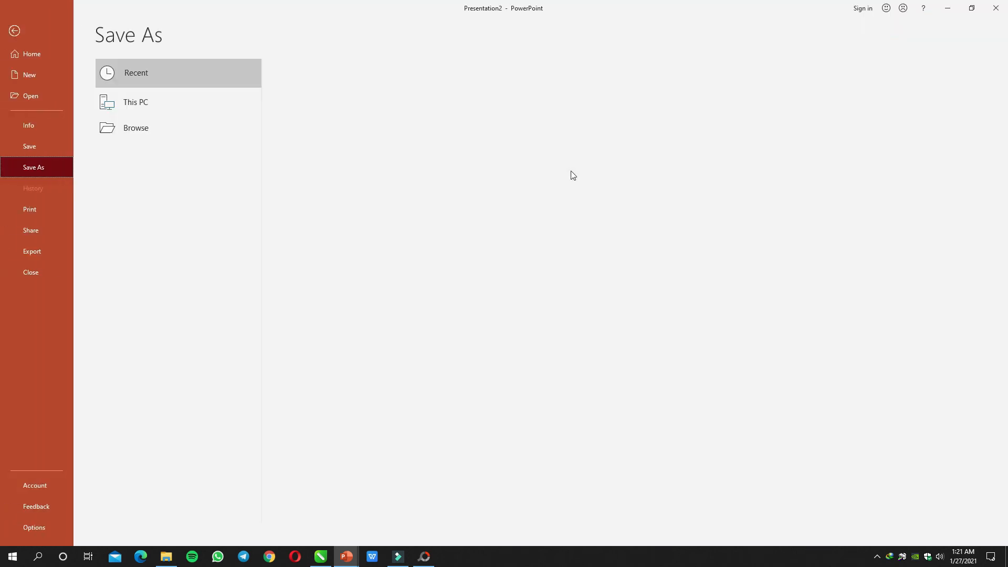
pyautogui.press('Escape')
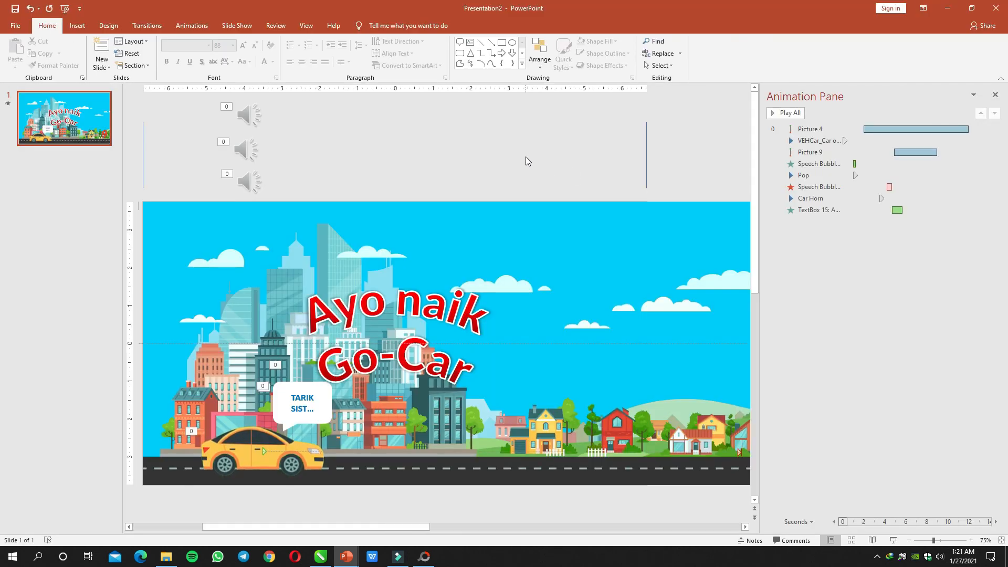
# Step: Narrow the Animation Pane and run the slide show from the beginning to check the centered text and the sounds
pyautogui.moveTo(800, 204); pyautogui.dragTo(855, 209)
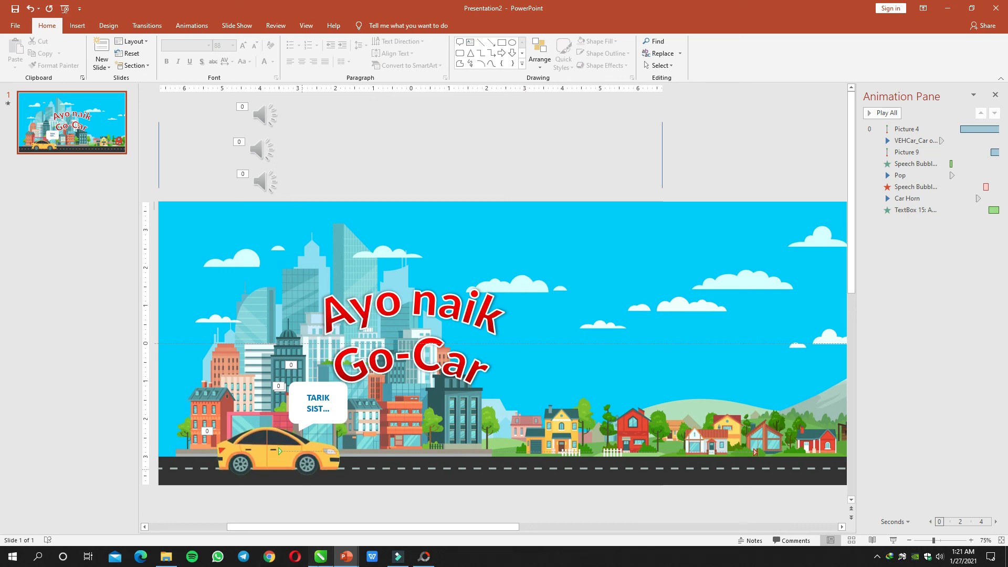
pyautogui.click(320, 556)
pyautogui.scroll(-2, 438, 240)
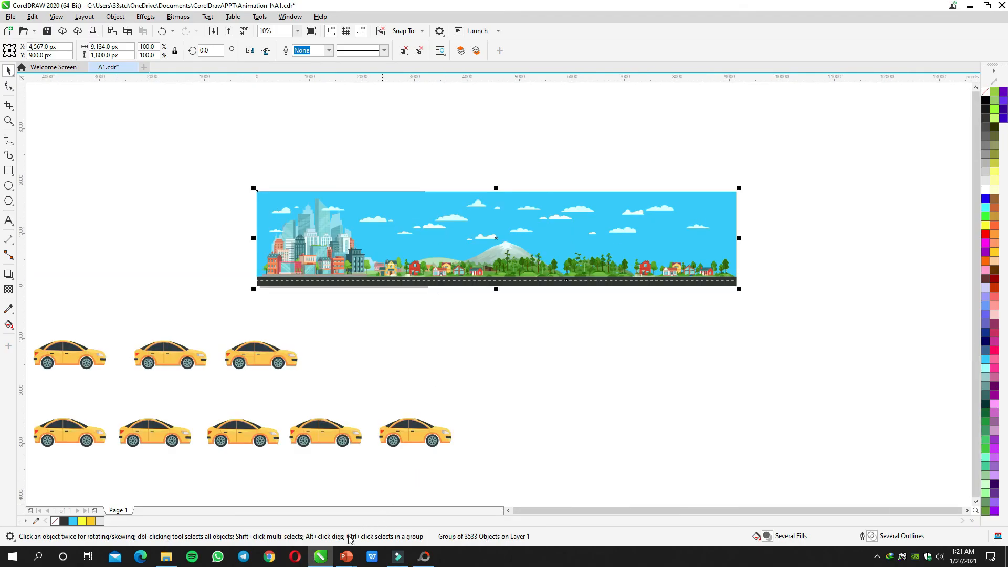
pyautogui.click(325, 555)
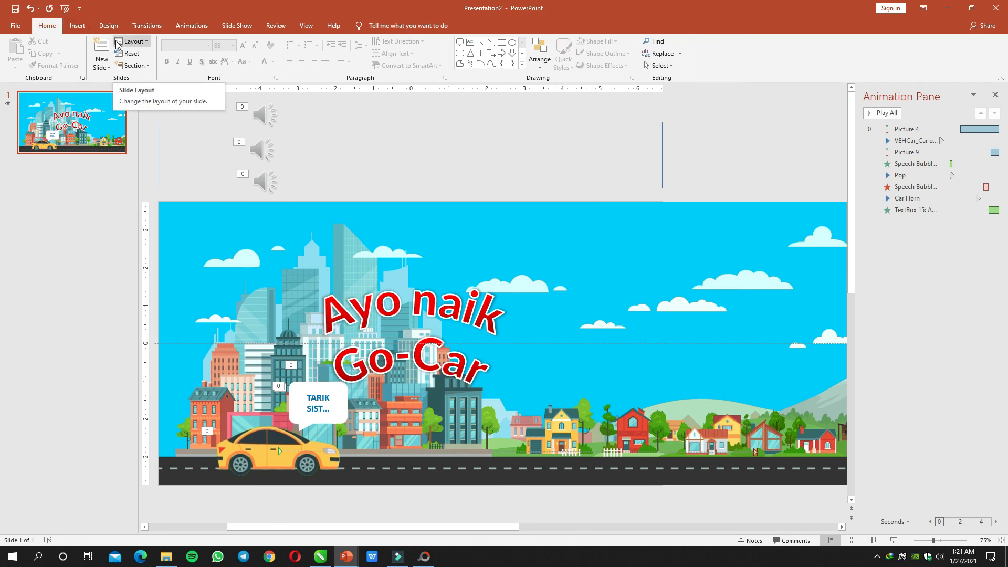
pyautogui.press('F5')
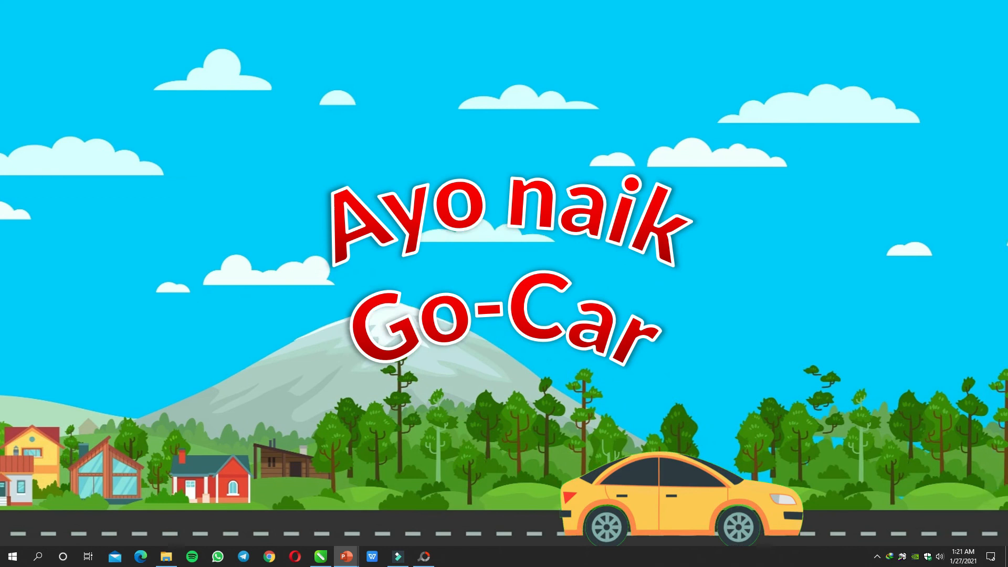
pyautogui.press('Escape')
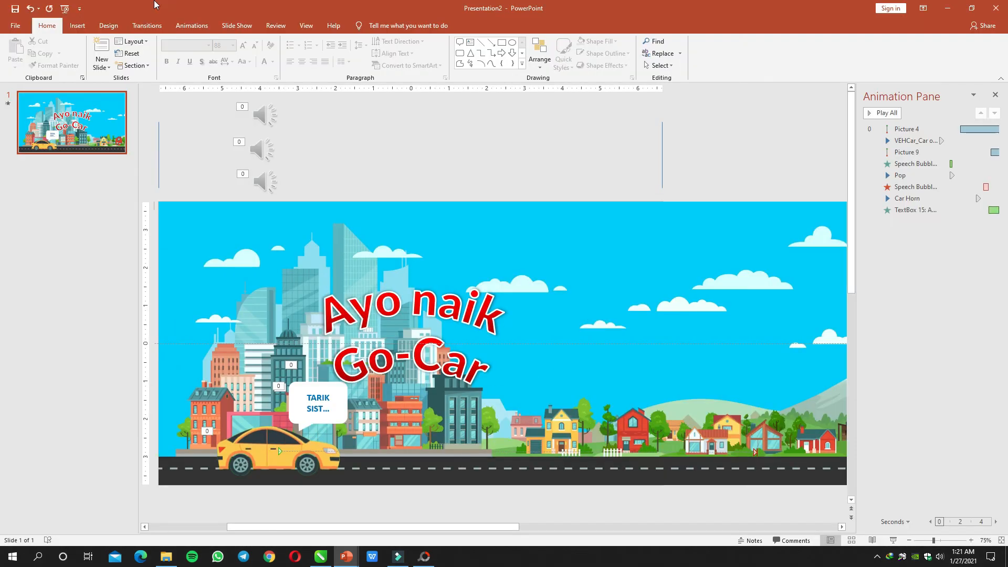
# Step: Insert the audio file "Rake Swing Whoosh Close.mp3" from the Animation 1 folder above the slide
pyautogui.click(375, 313)
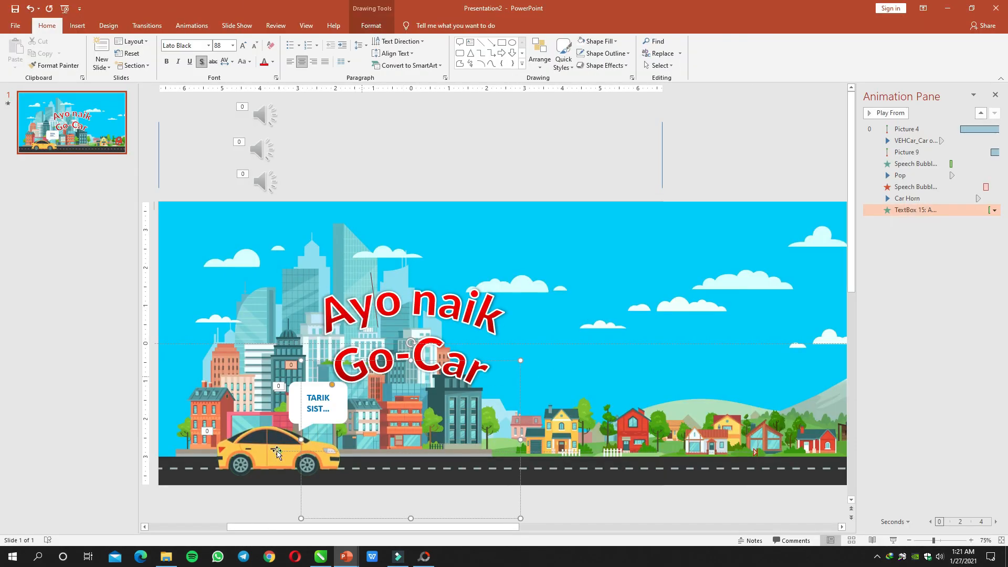
pyautogui.click(167, 557)
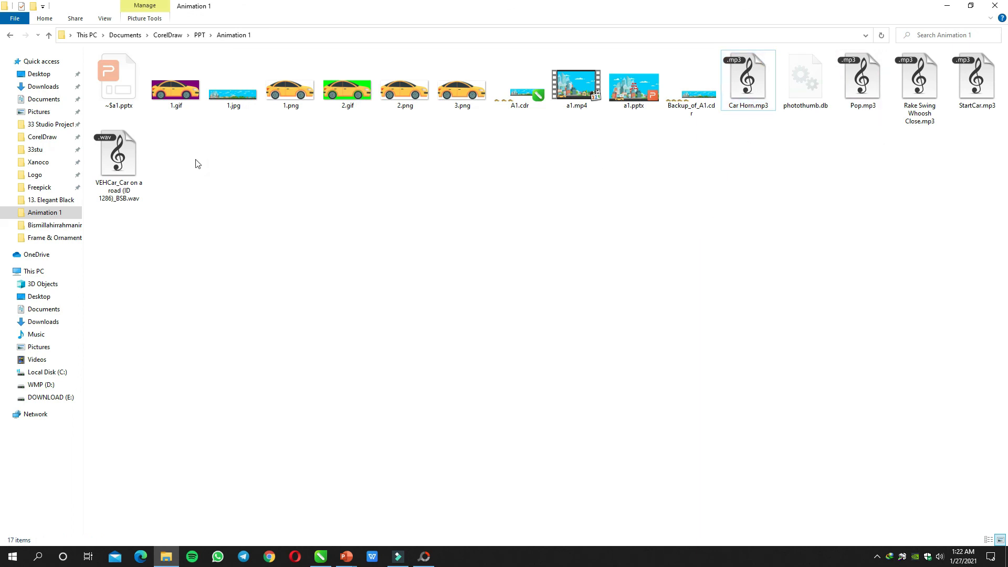
pyautogui.hotkey('alt', 'Tab')
pyautogui.moveTo(923, 84); pyautogui.dragTo(480, 157)
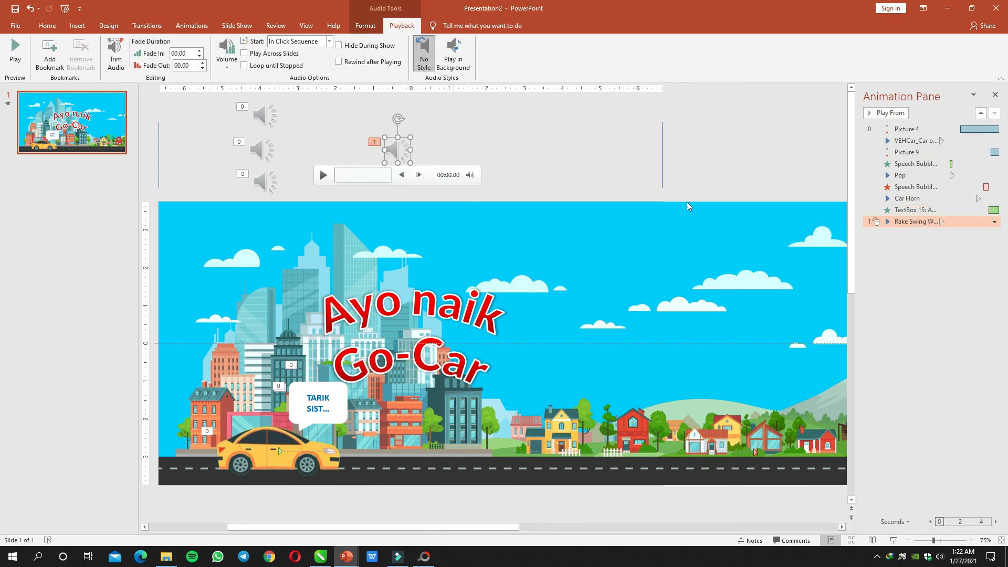
# Step: Start the Rake Swing Whoosh sound with the previous animation at about 4.5 s, and check it in the slide show
pyautogui.rightClick(874, 225)
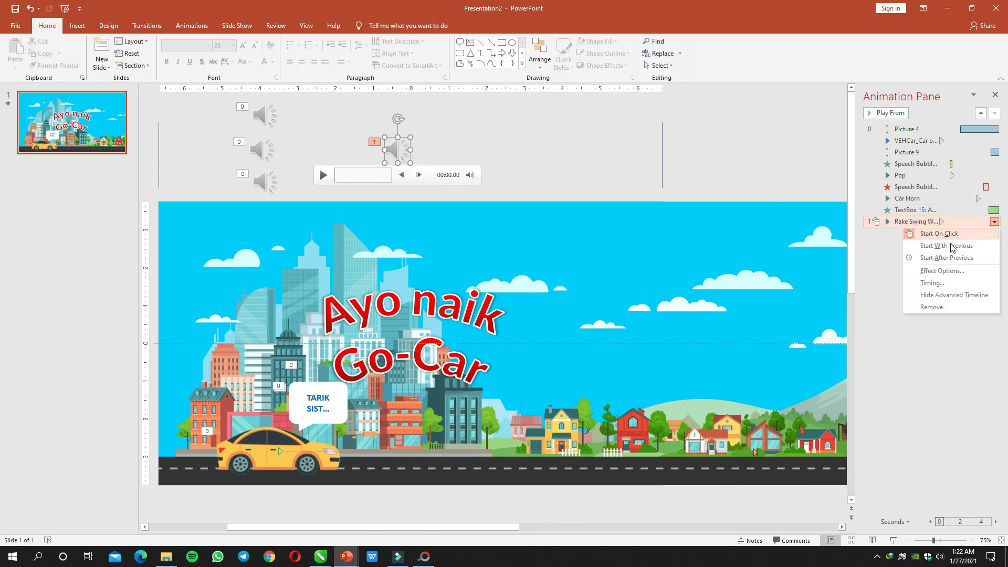
pyautogui.click(895, 244)
pyautogui.moveTo(857, 236); pyautogui.dragTo(694, 231)
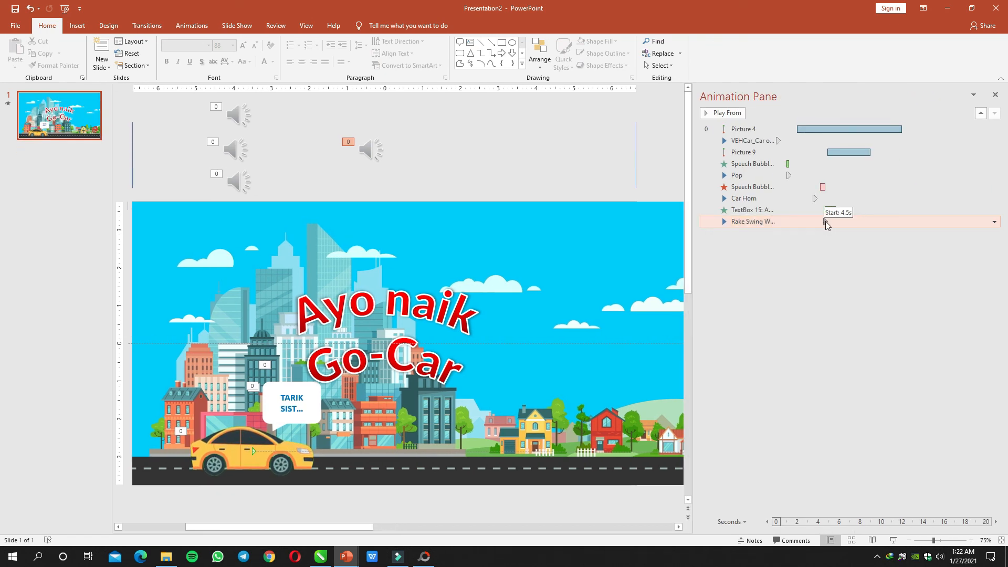
pyautogui.click(829, 248)
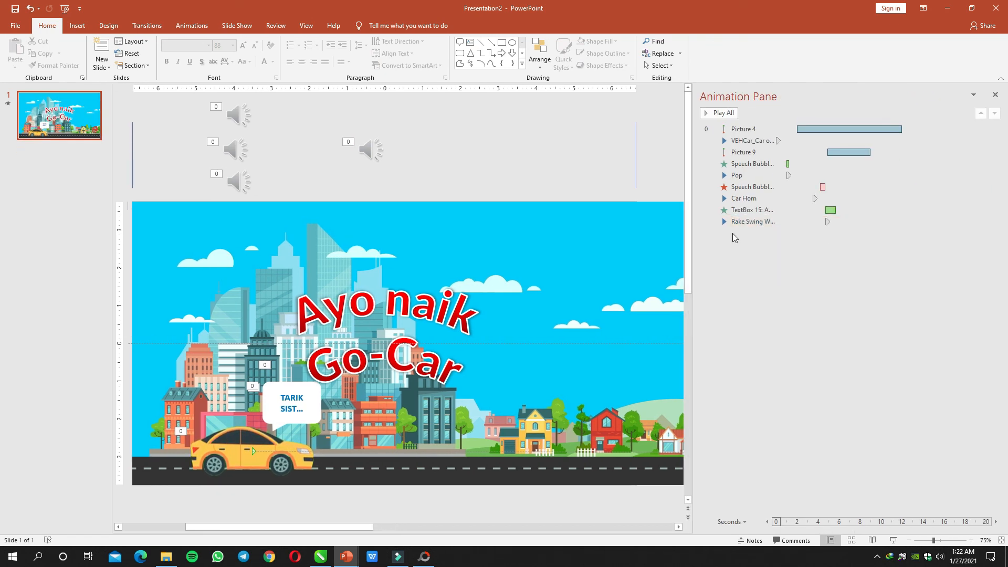
pyautogui.press('F5')
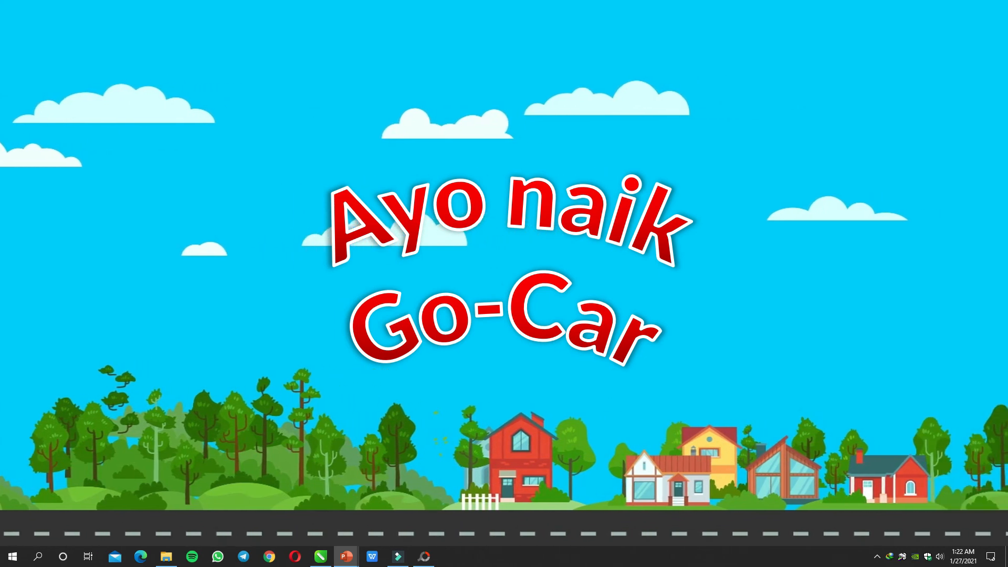
pyautogui.press('Escape')
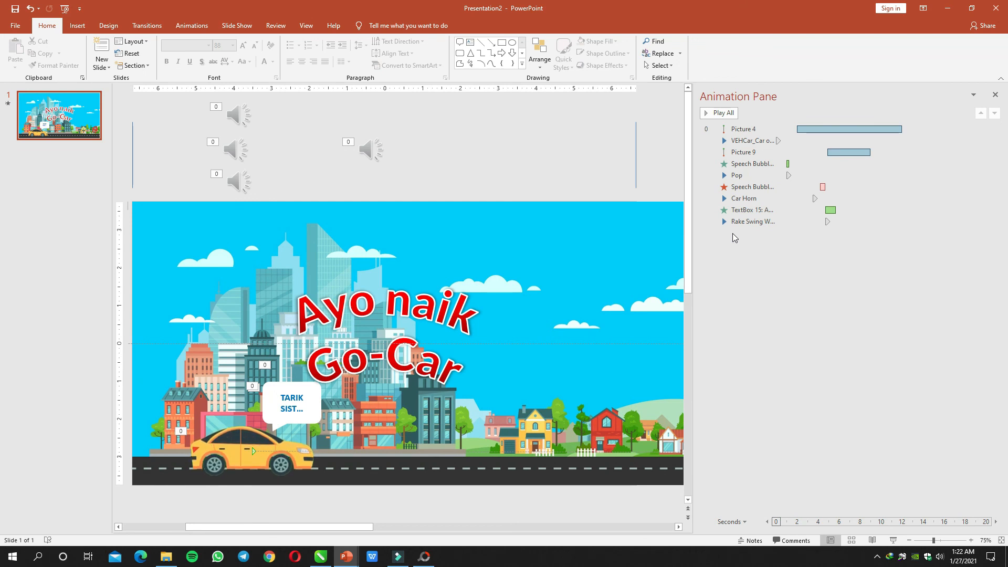
pyautogui.moveTo(693, 221); pyautogui.dragTo(888, 221)
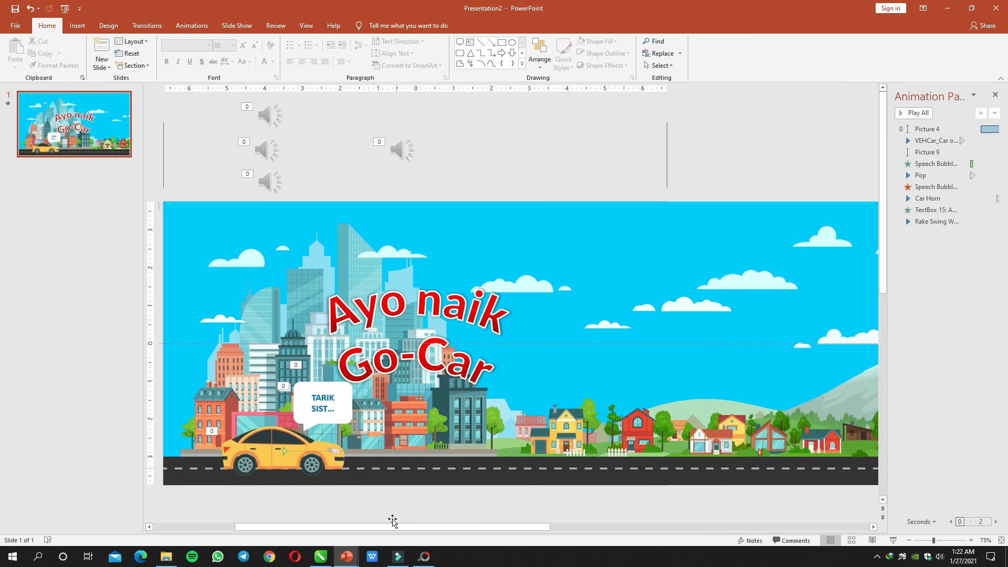
pyautogui.moveTo(389, 526); pyautogui.dragTo(333, 520)
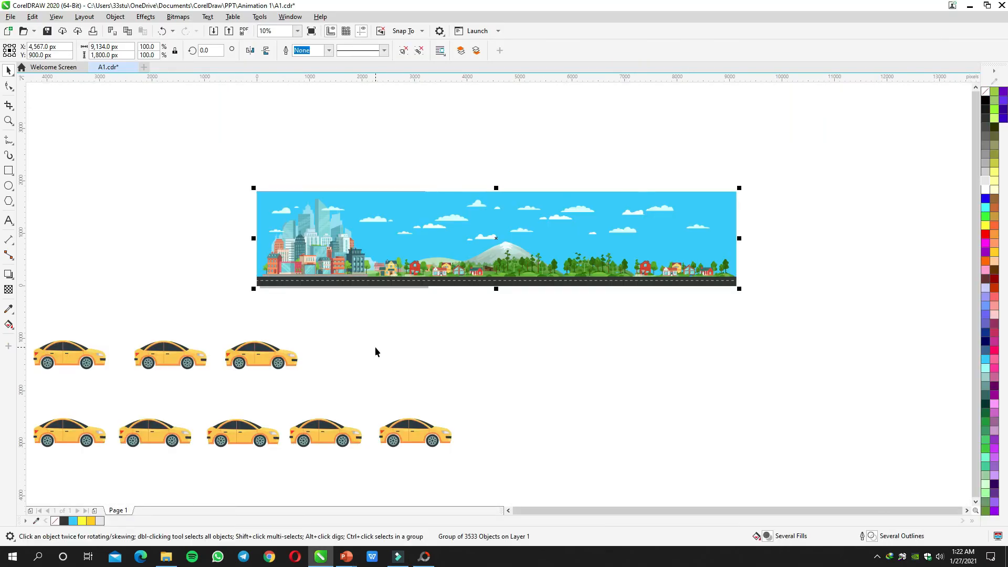
pyautogui.click(381, 317)
pyautogui.hotkey('alt', 'Tab')
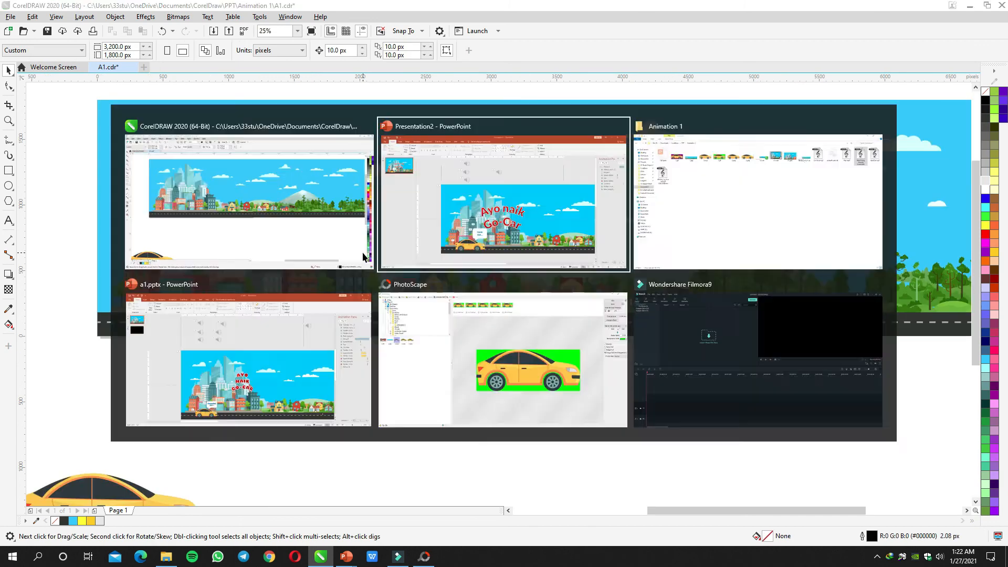
pyautogui.click(132, 27)
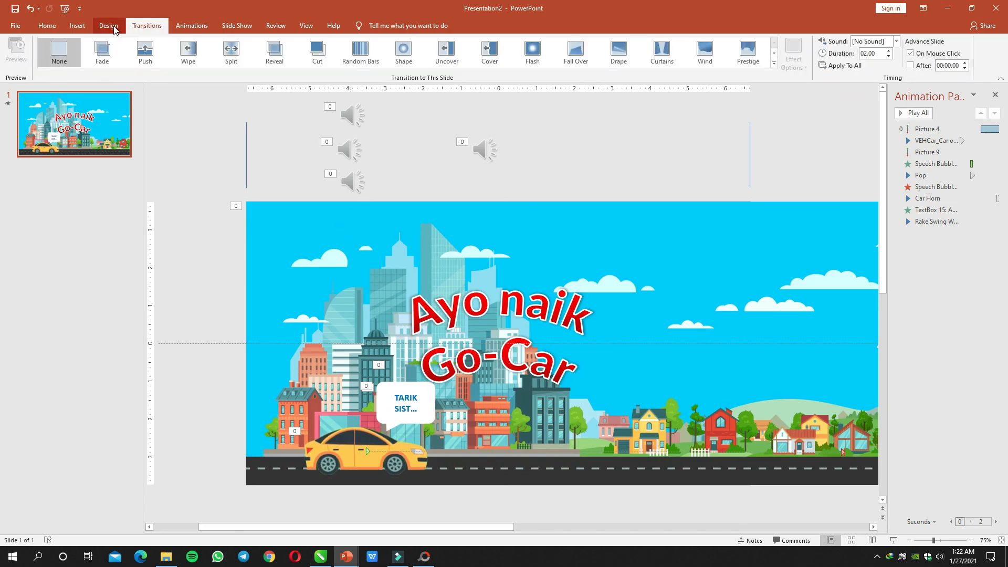
pyautogui.click(123, 28)
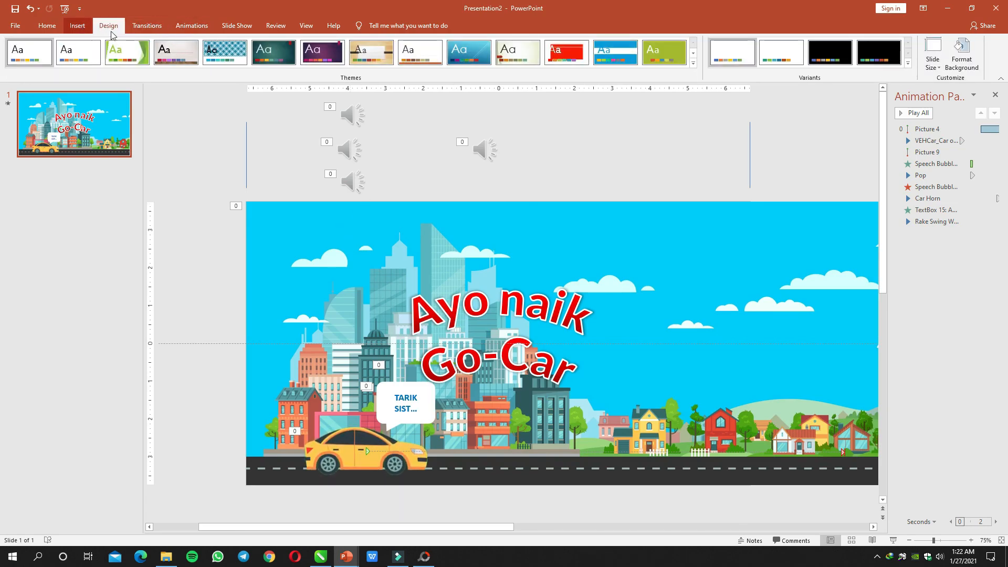
pyautogui.click(77, 25)
pyautogui.click(167, 53)
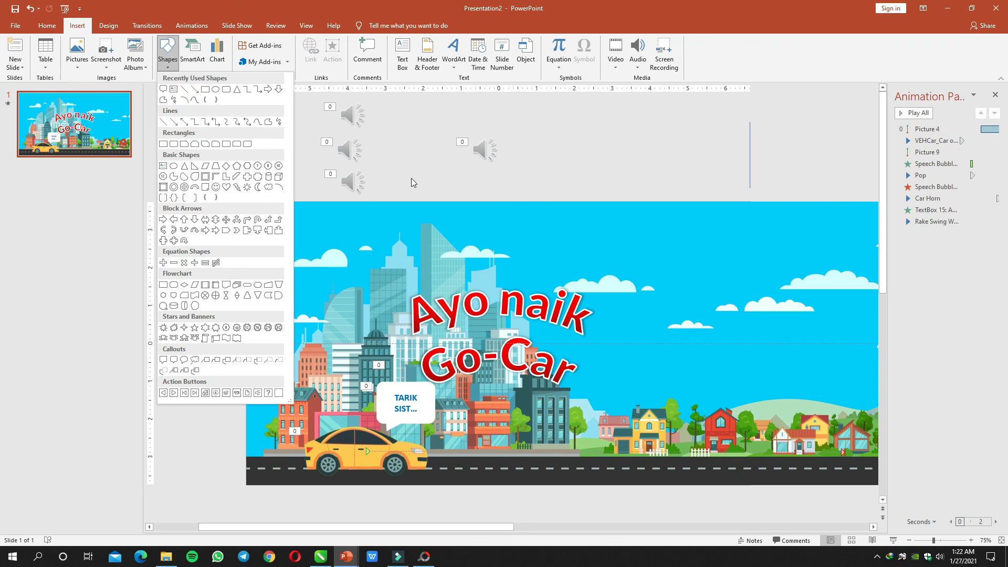
pyautogui.click(320, 556)
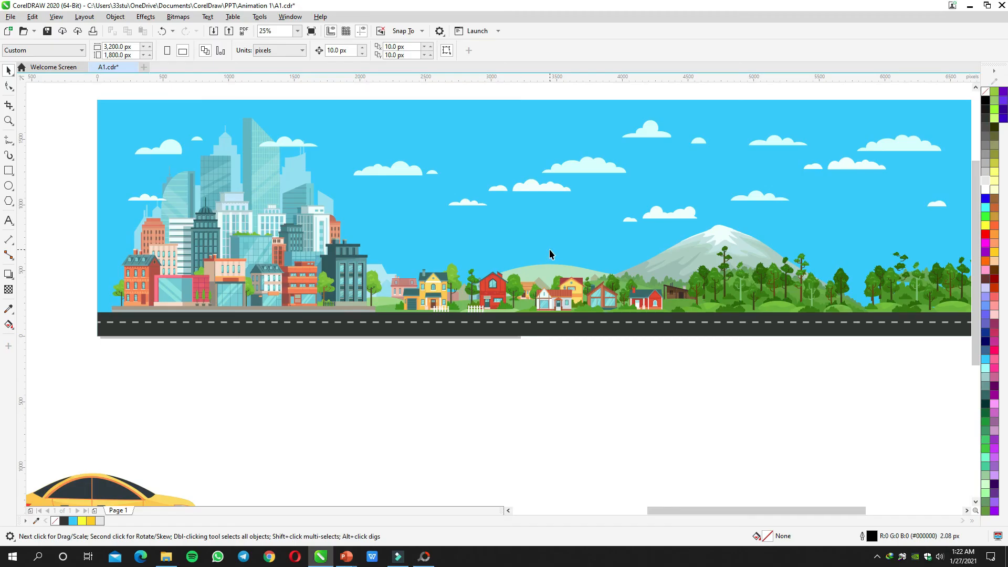
pyautogui.hotkey('alt', 'Tab')
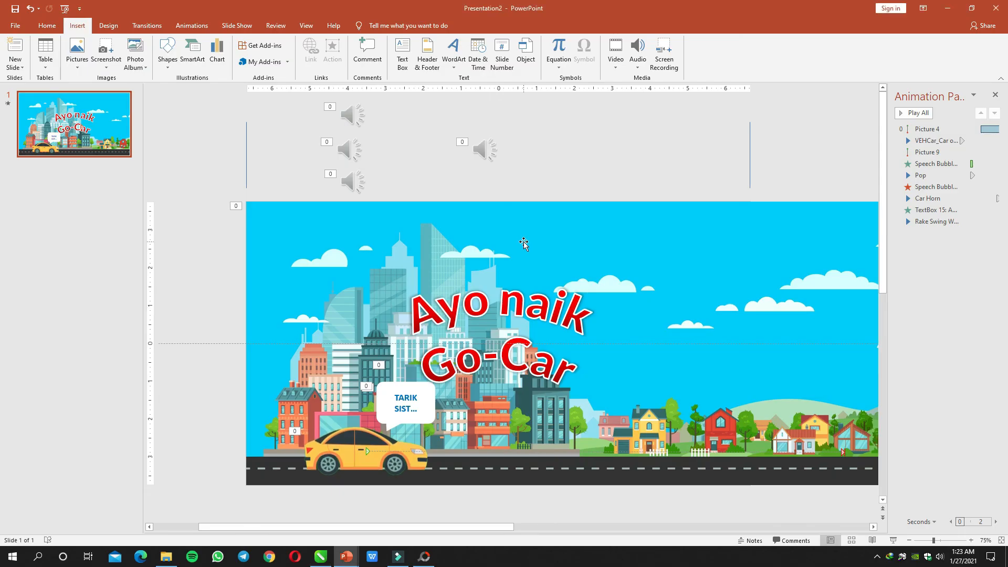